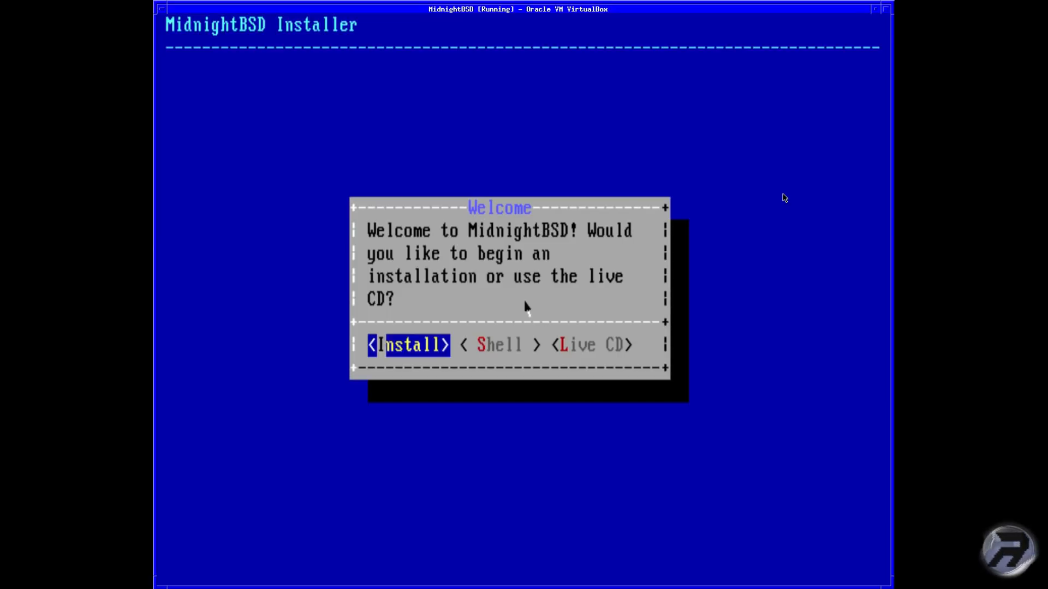
- Begin the MidnightBSD installation rather than the shell or live CD
key("Right")
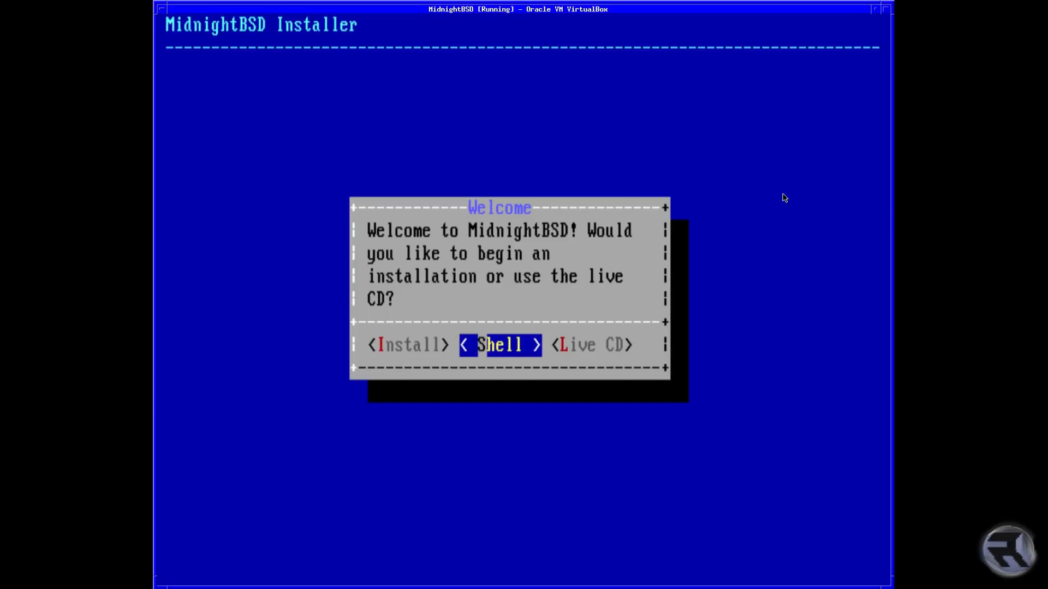
key("Right")
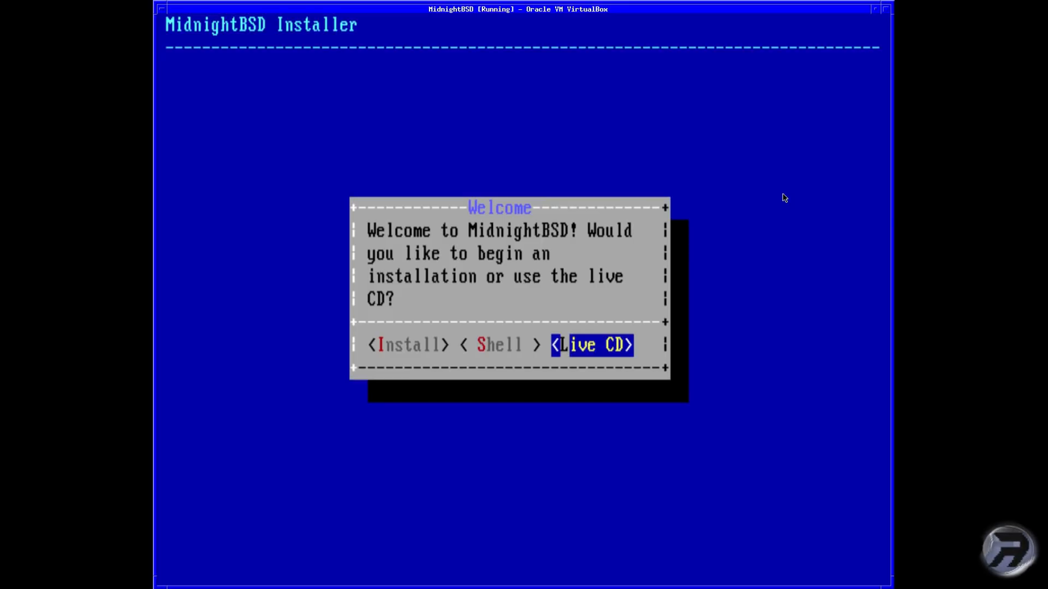
key("Left")
key("Left")
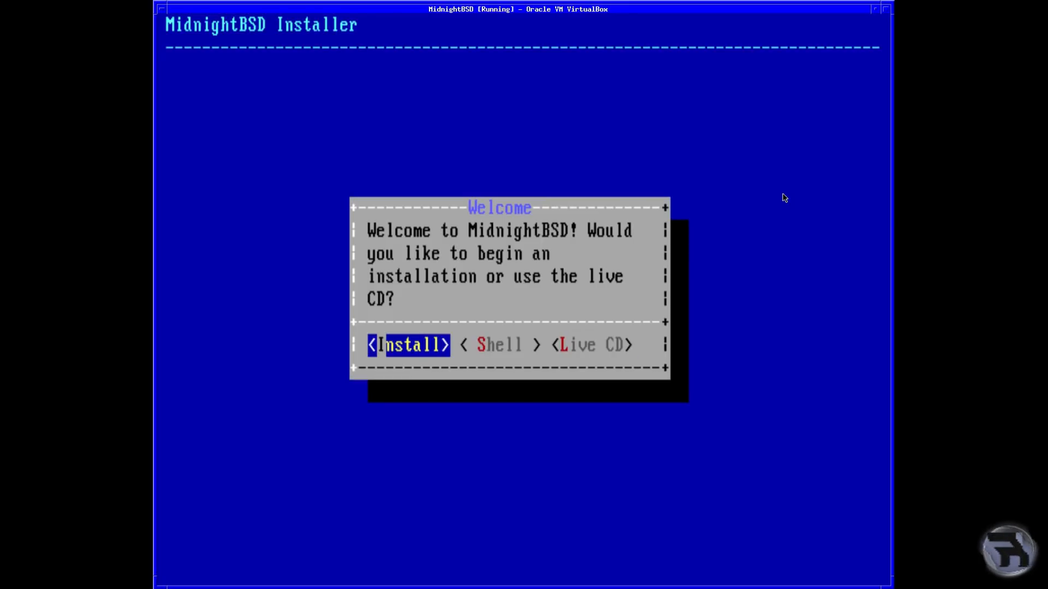
key("Return")
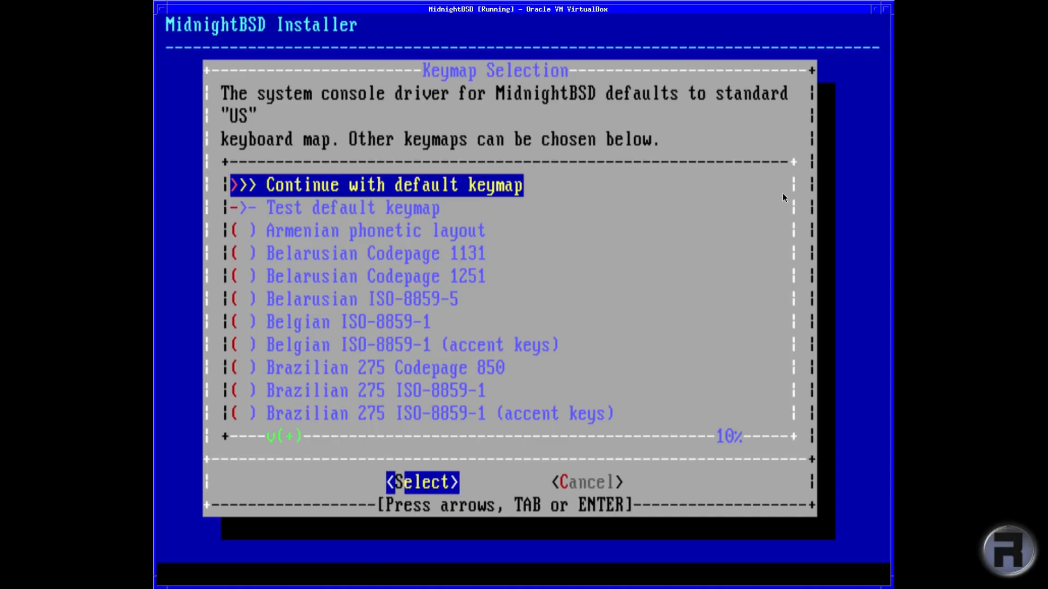
- Select the United Kingdom Codepage 850 keymap and continue with it
key("Down")
key("Down")
key("Down")
key("Down")
key("Down")
key("Down")
key("Down")
key("Down")
key("Down")
key("Down")
key("Down")
key("Down")
key("Down")
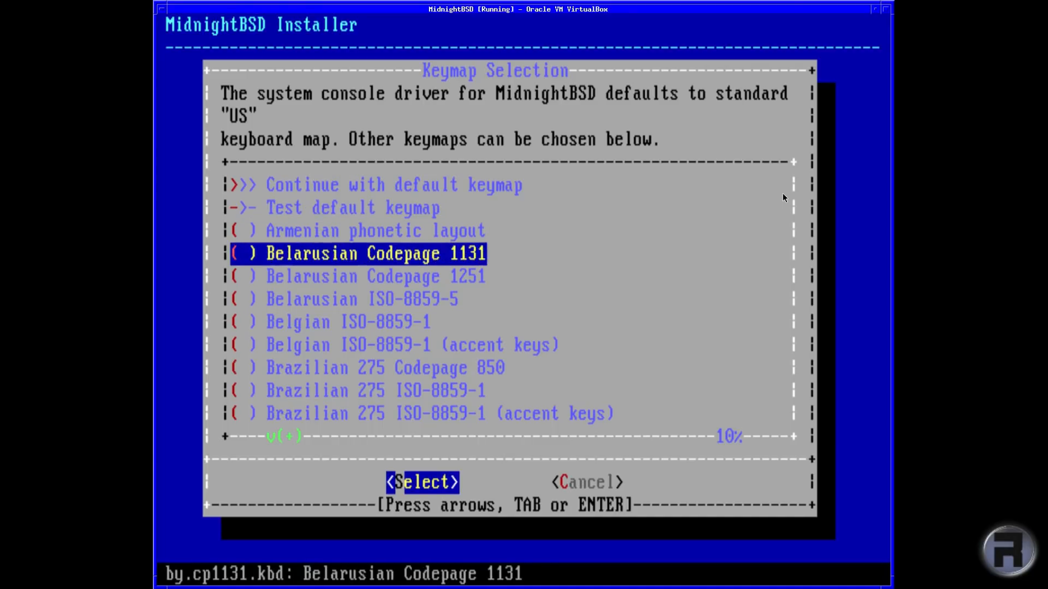
key("Down")
key("Down")
key("Down")
key("Down")
key("Down")
key("Down")
key("Down")
key("Down")
key("Down")
key("Down")
key("Down")
key("Down")
key("Down")
key("Down")
key("Down")
key("Down")
key("Down")
key("Down")
key("Down")
key("Down")
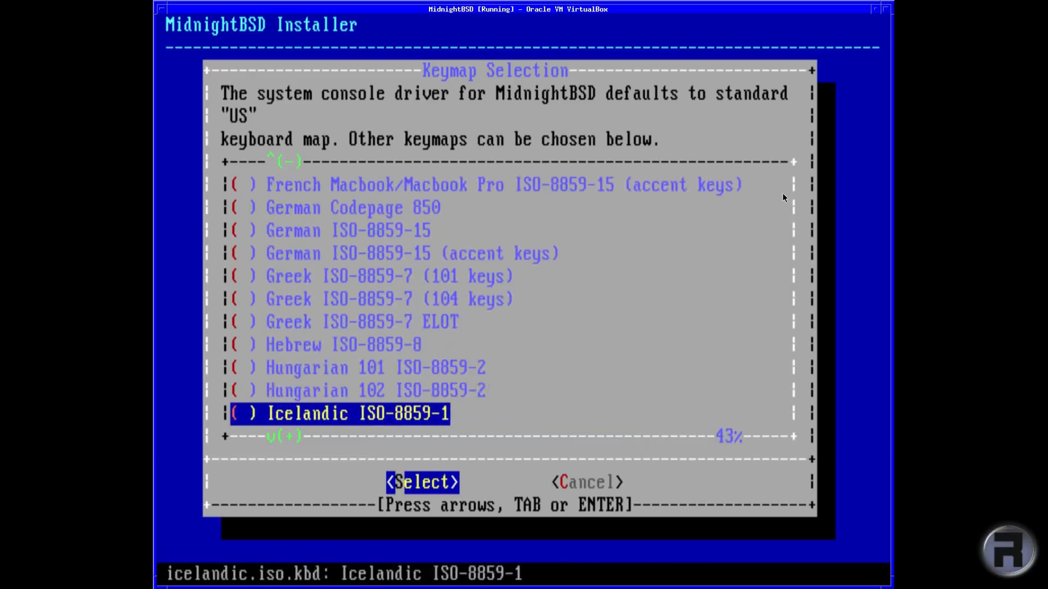
key("Down")
key("Down")
key("Down")
key("Down")
key("Down")
key("Down")
key("Down")
key("Down")
key("Down")
key("Down")
key("Down")
key("Down")
key("Down")
key("Down")
key("Down")
key("Down")
key("Down")
key("Down")
key("Down")
key("Down")
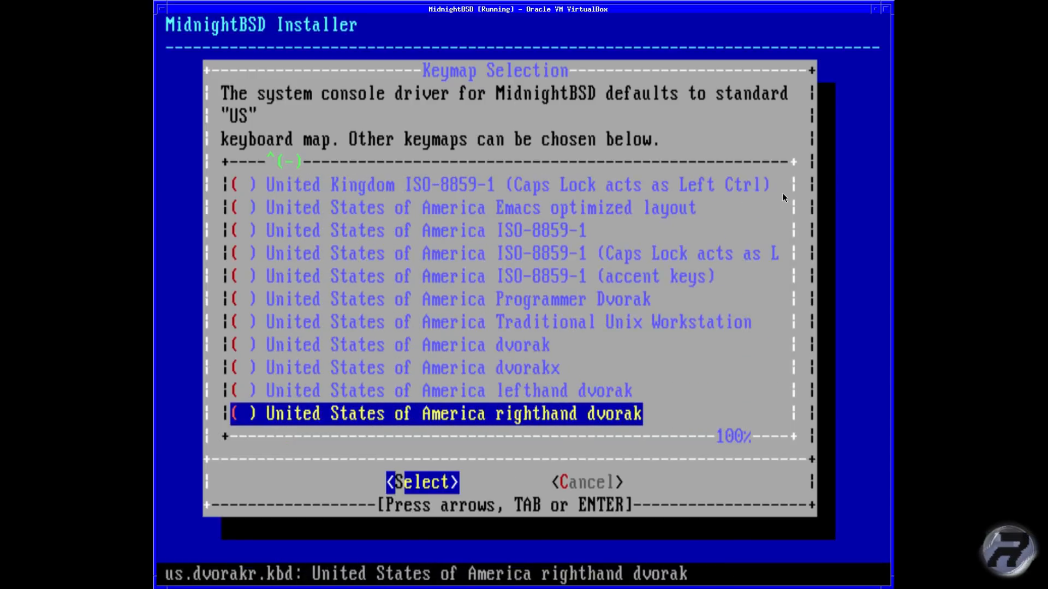
key("Up")
key("Up")
key("Up")
key("Up")
key("Up")
key("Up")
key("Up")
key("Up")
key("Up")
key("Up")
key("Up")
key("Up")
key("Up")
key("Up")
key("Up")
key("Up")
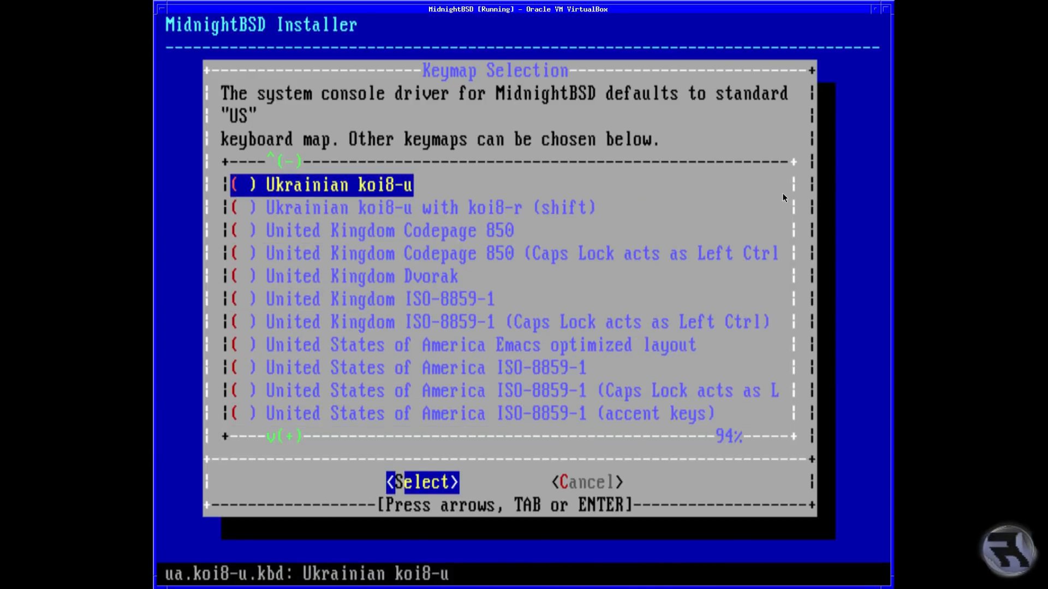
key("Down")
key("Down")
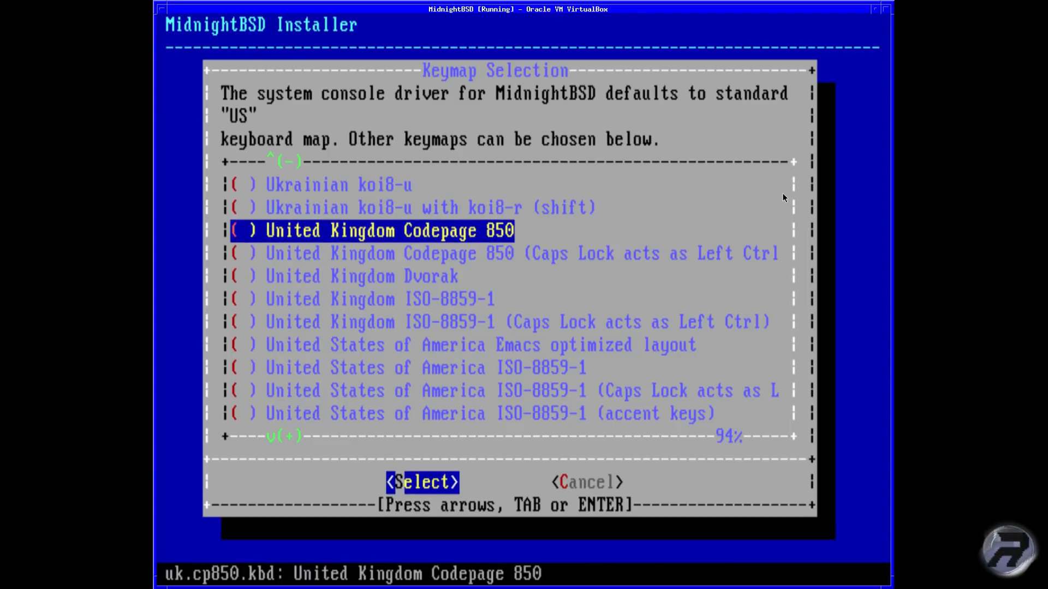
key("Return")
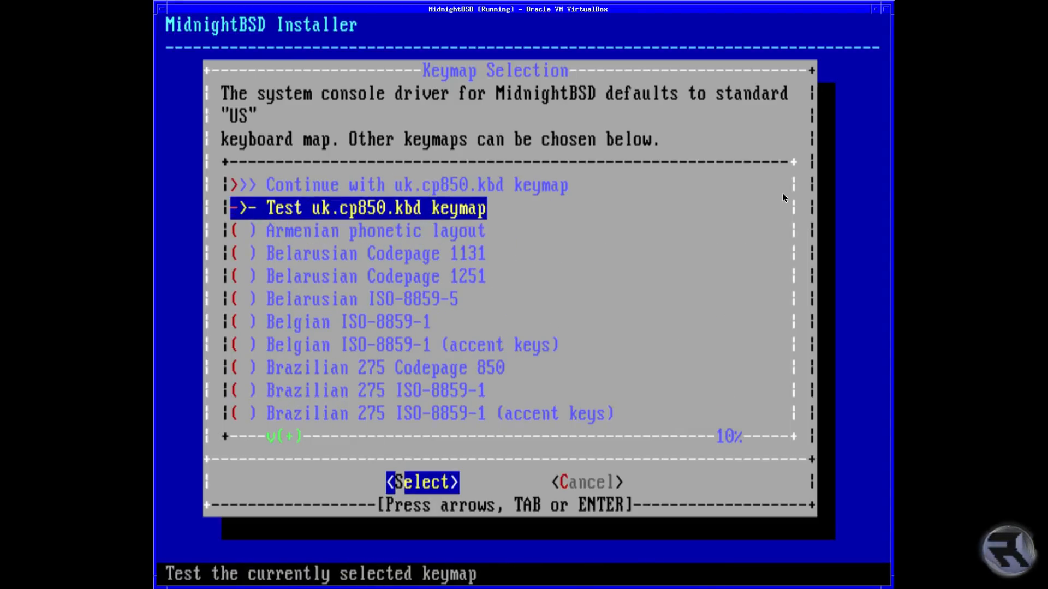
key("Up")
key("Return")
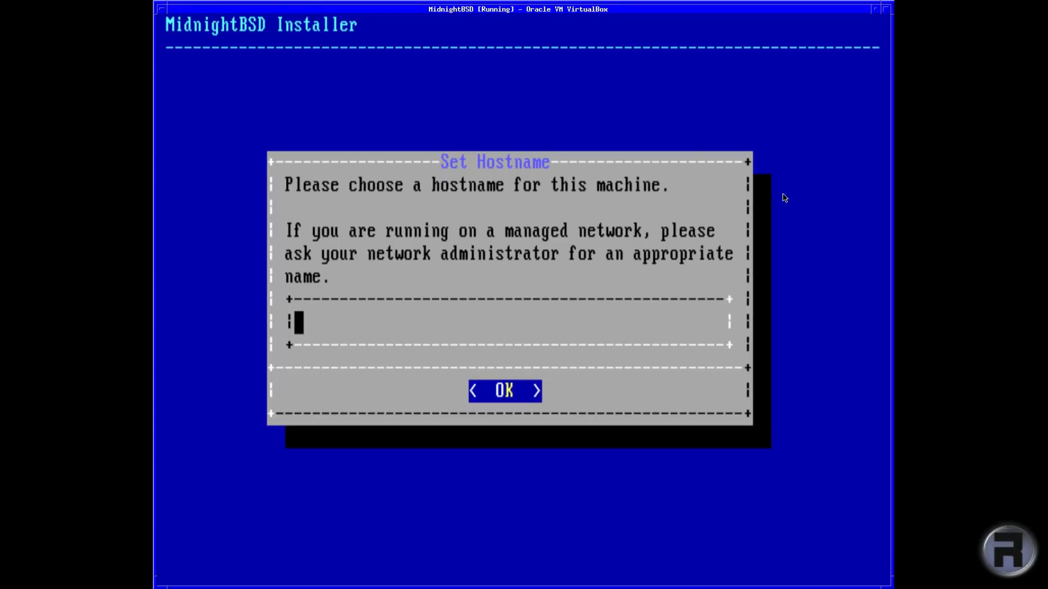
- Set the machine's hostname to midnight-test
type("midnight")
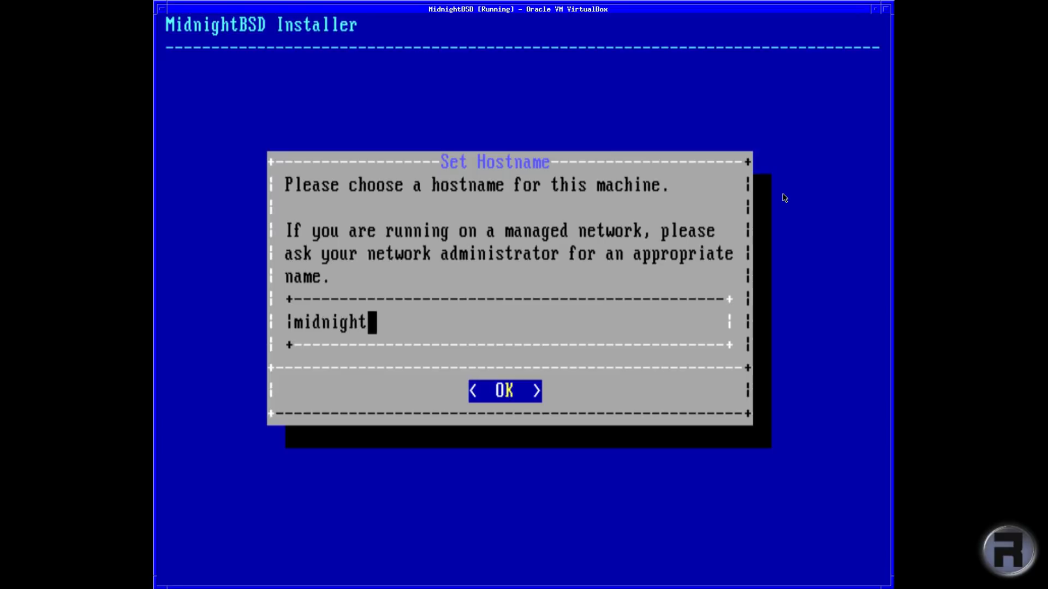
type("-test")
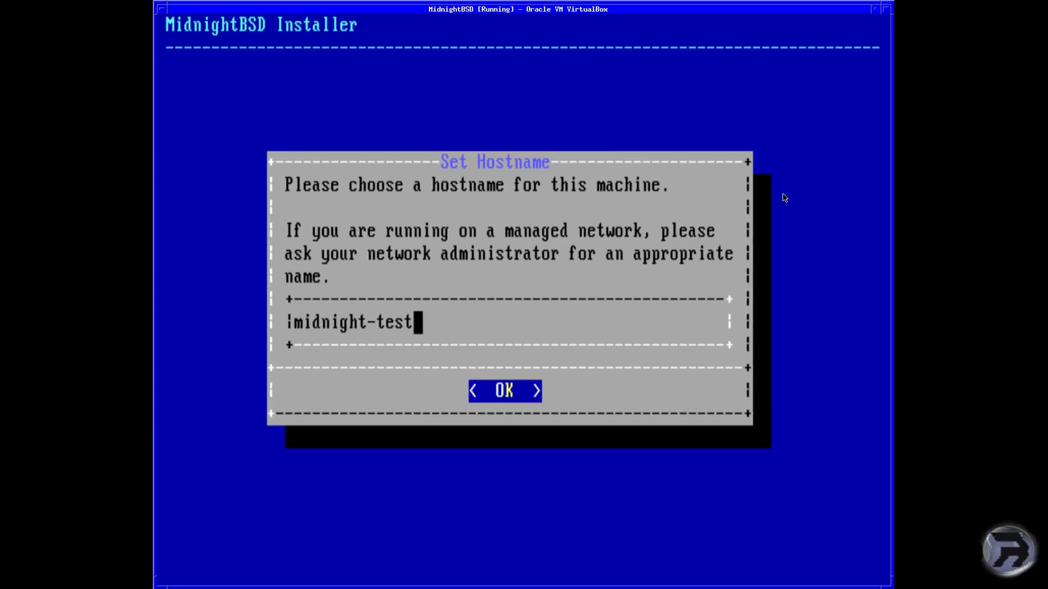
key("Return")
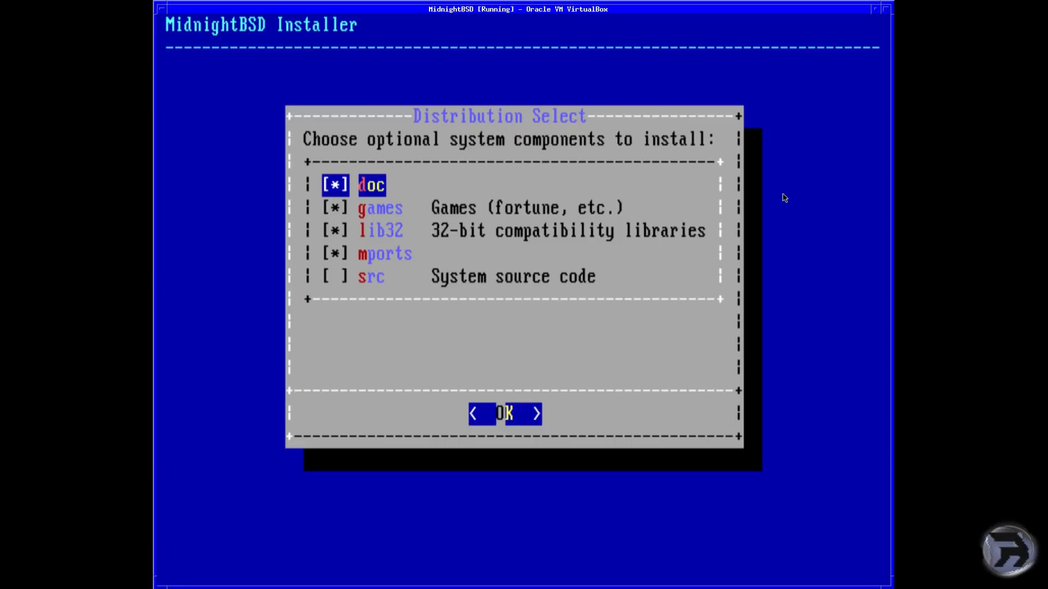
- Add the src system source code to the optional components and accept the selection
key("Down")
key("Down")
key("Up")
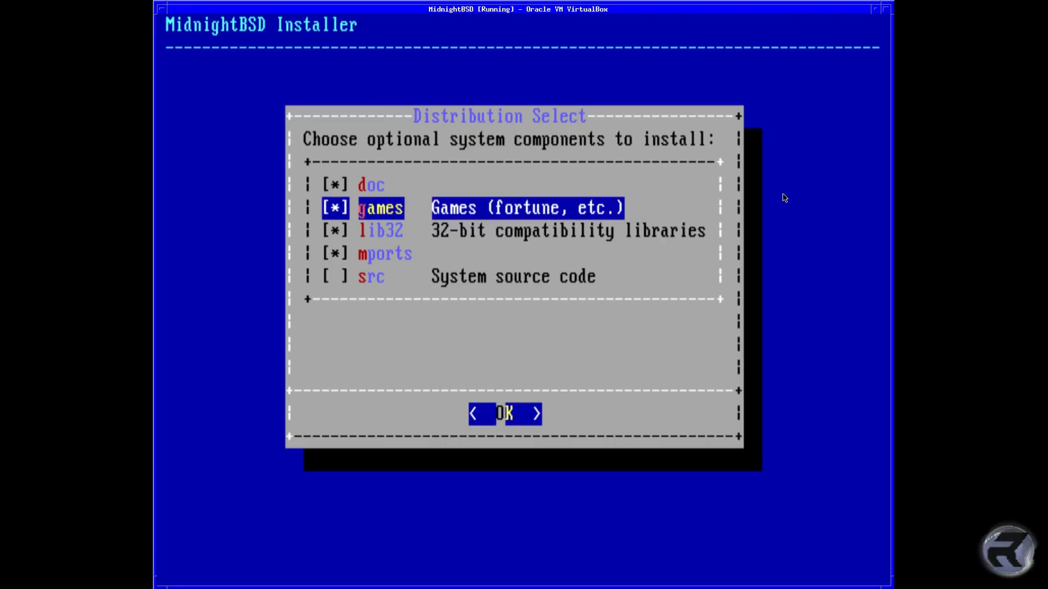
key("Down")
key("Down")
key("Down")
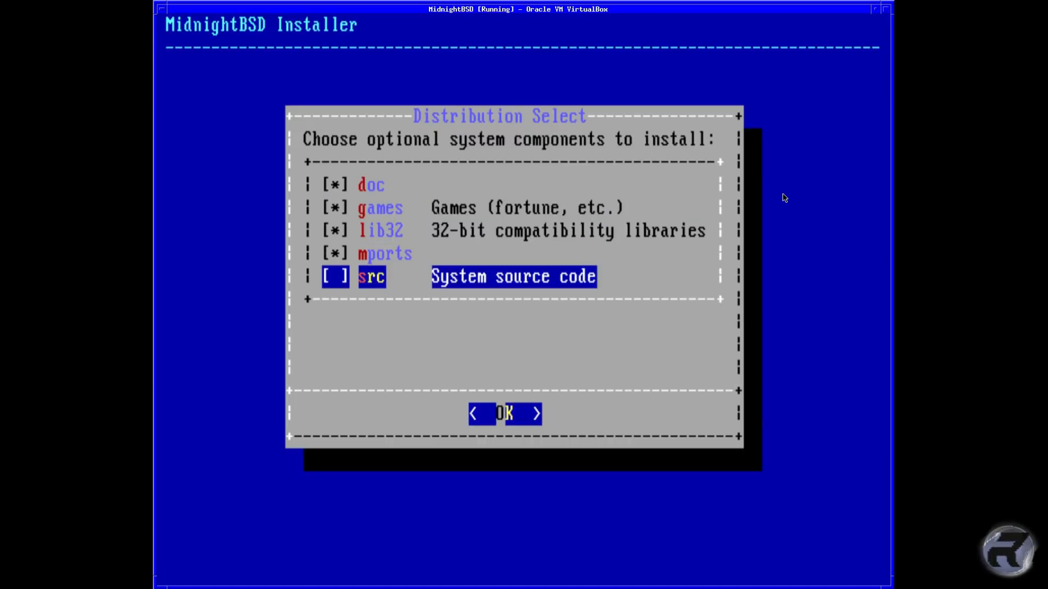
key("space")
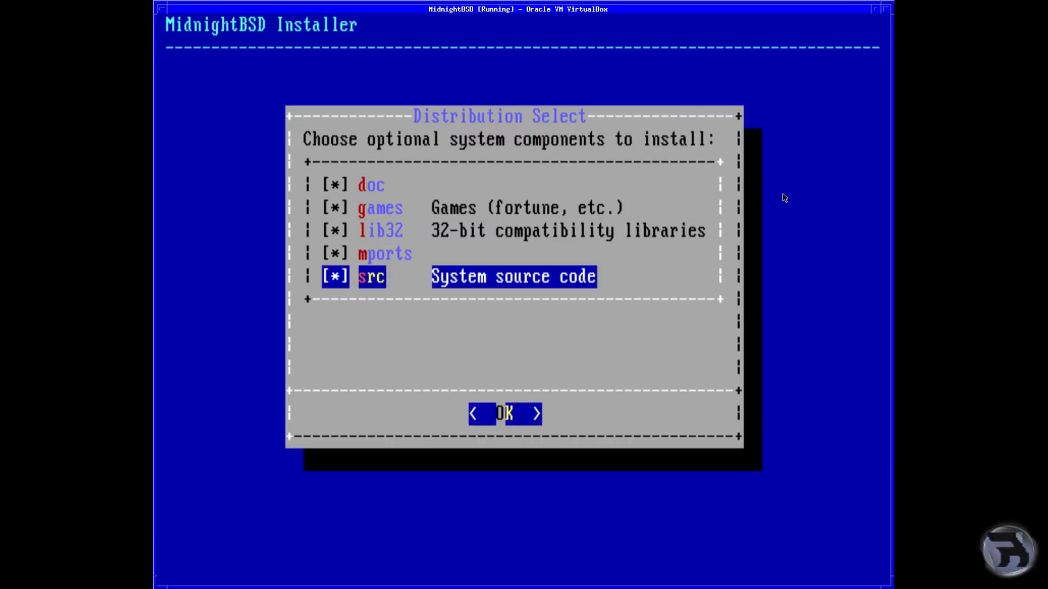
key("Up")
key("Up")
key("Up")
key("Up")
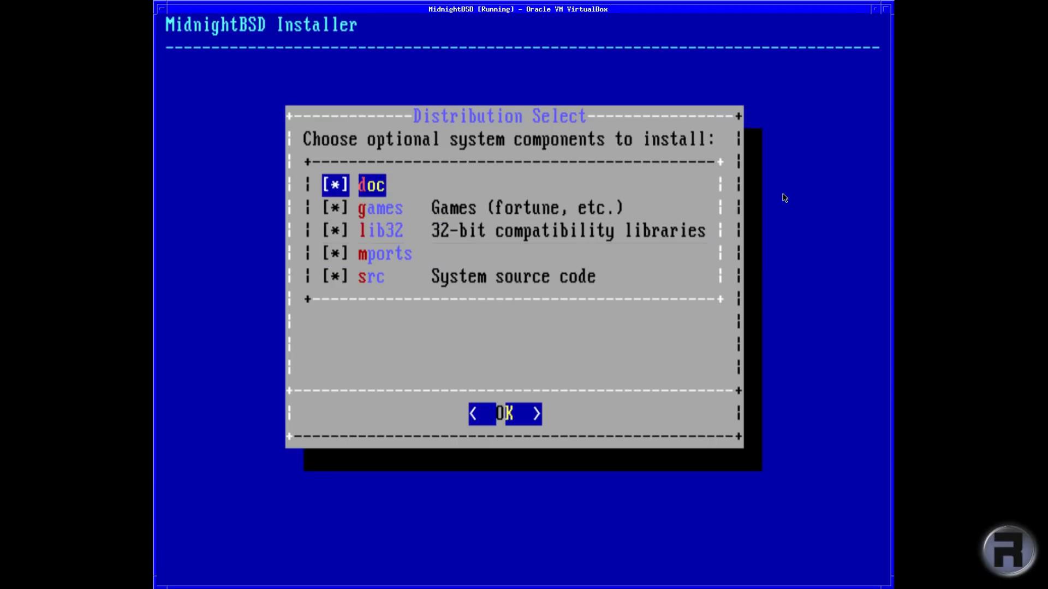
key("Down")
key("Down")
key("Down")
key("Down")
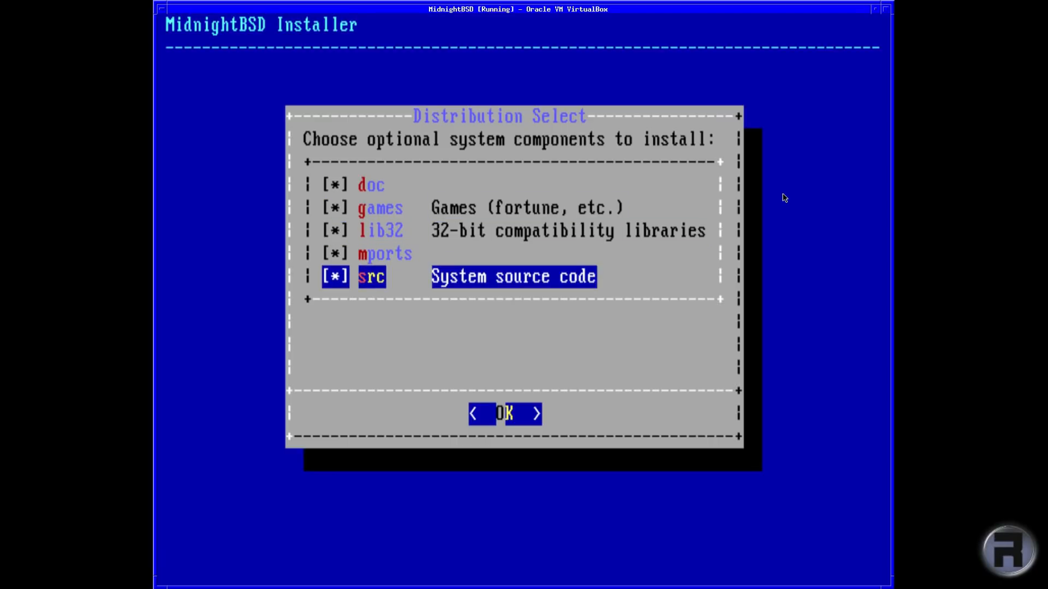
key("Return")
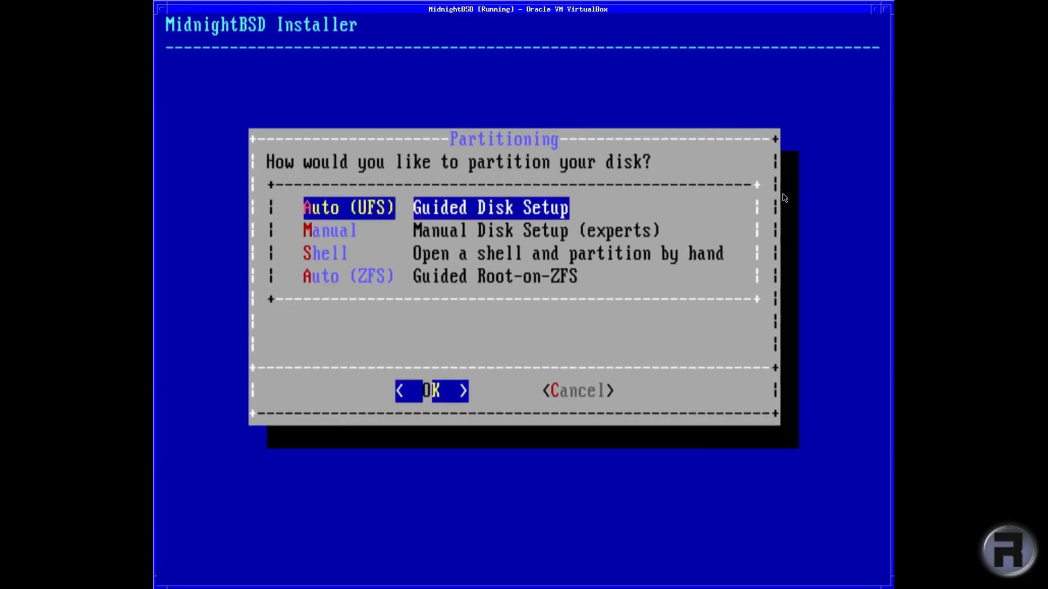
- Choose the guided Auto (UFS) disk setup and use the entire ada0 disk for MidnightBSD
key("Down")
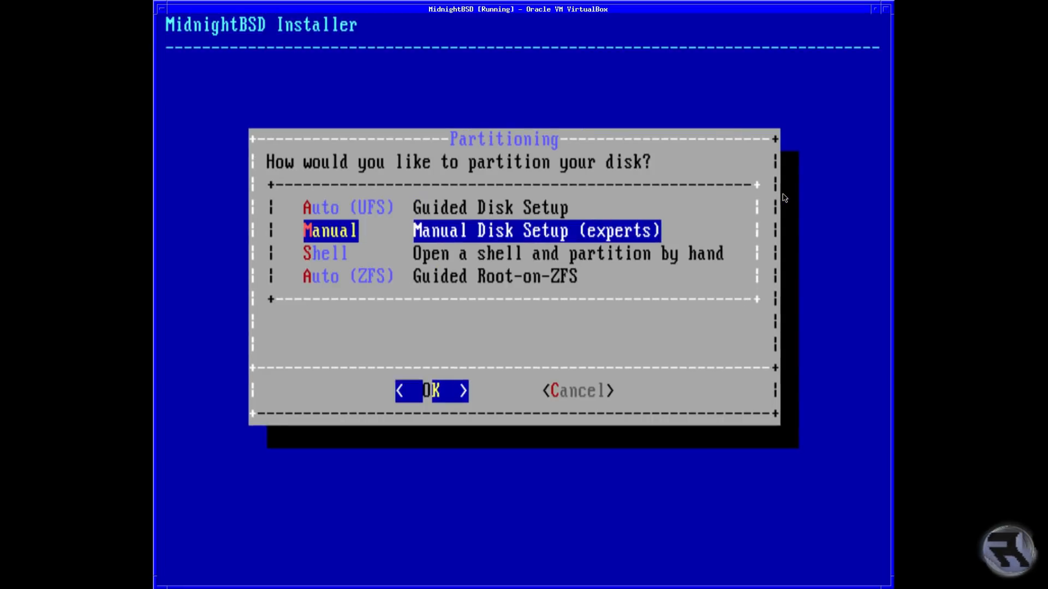
key("Down")
key("Down")
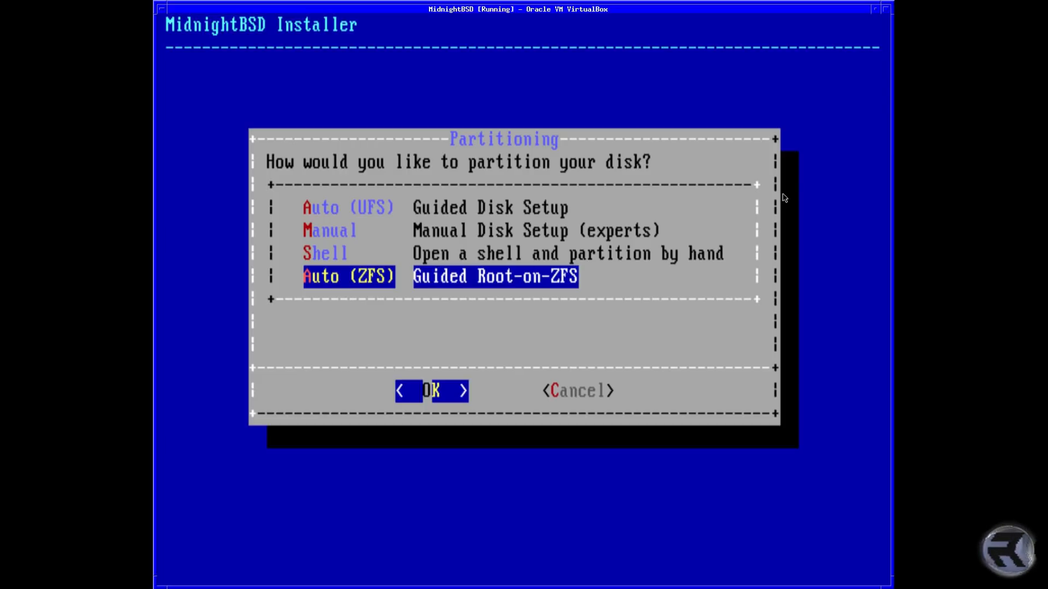
key("Return")
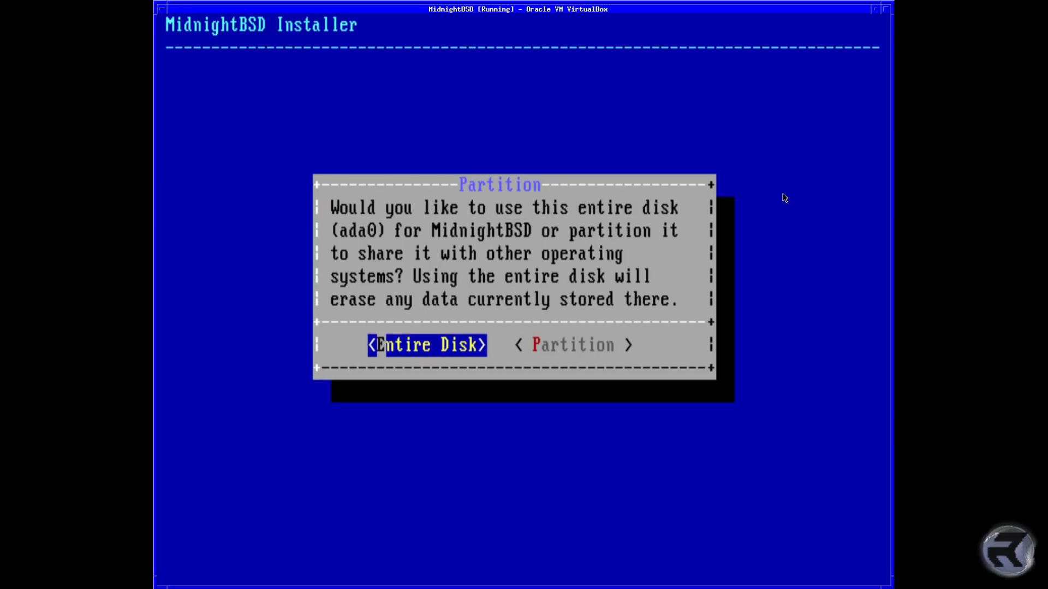
key("Return")
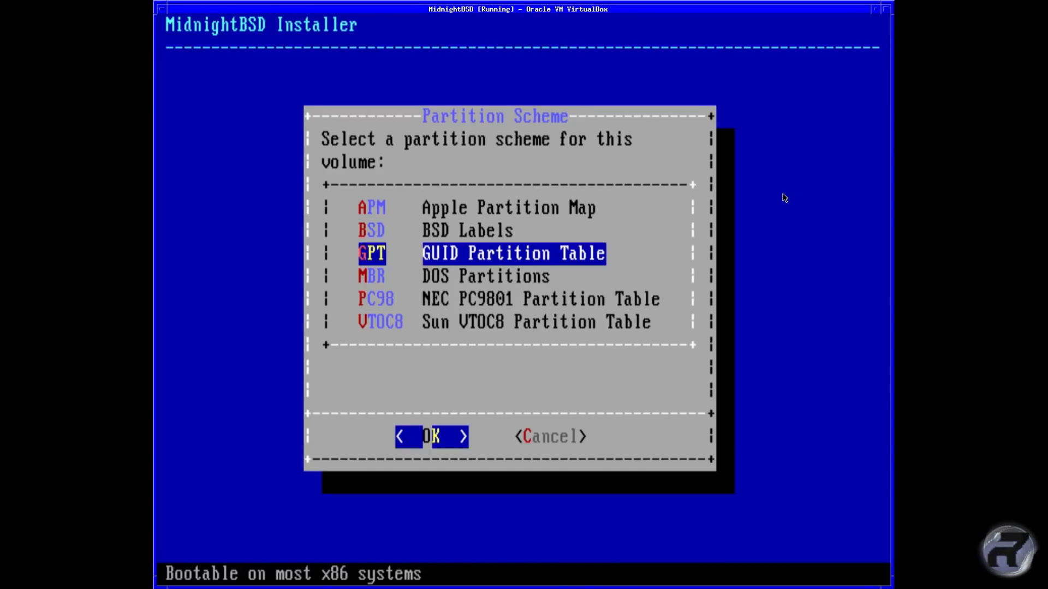
- Use the GPT partition scheme and commit the proposed partition layout to the disk
key("Return")
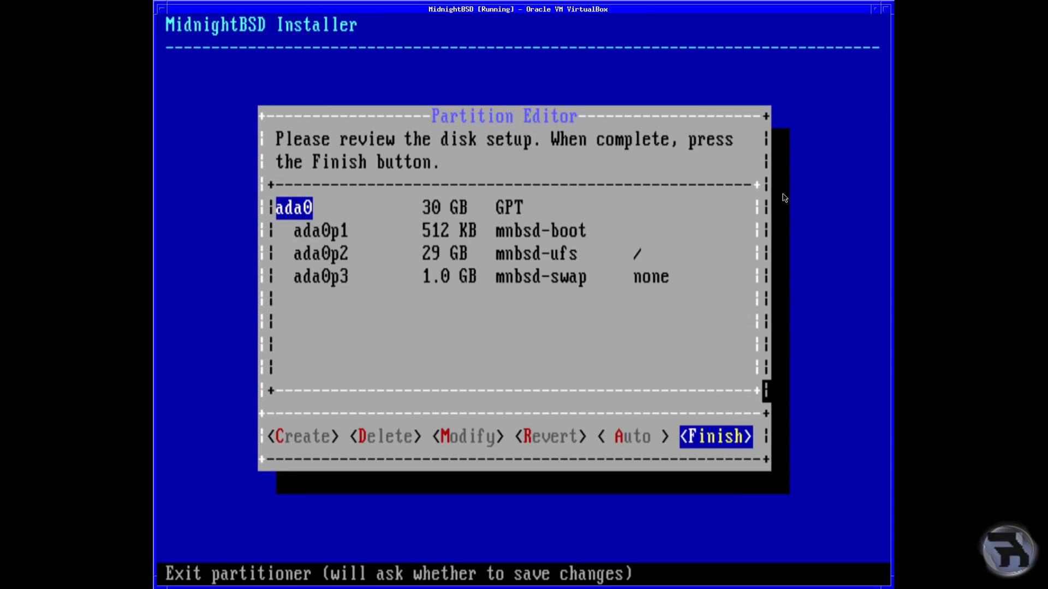
key("Return")
key("Return")
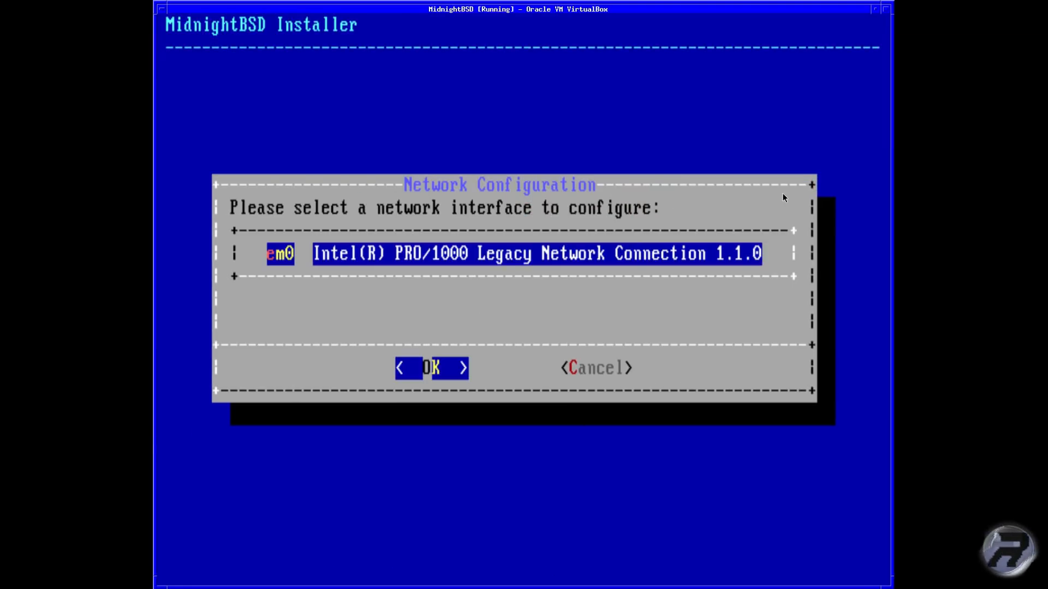
- Configure the em0 network interface for IPv4 with DHCP and decline IPv6
key("Return")
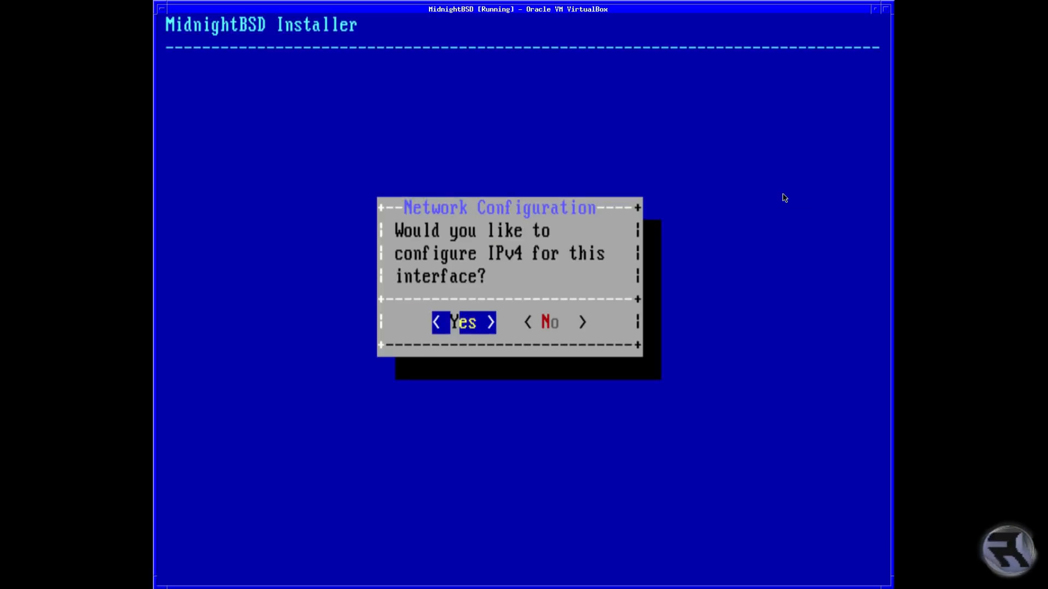
key("Return")
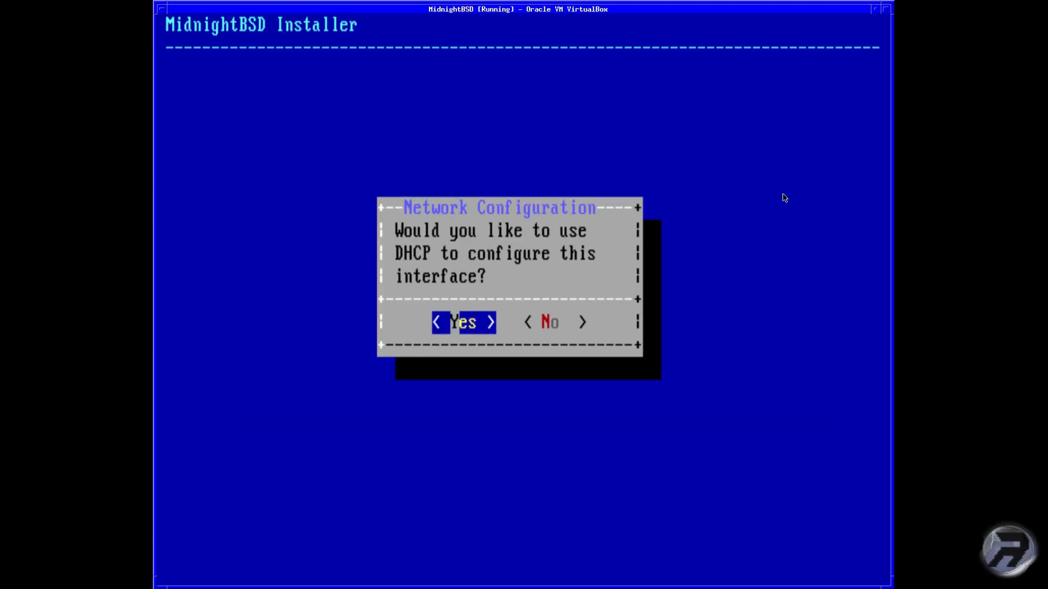
key("Return")
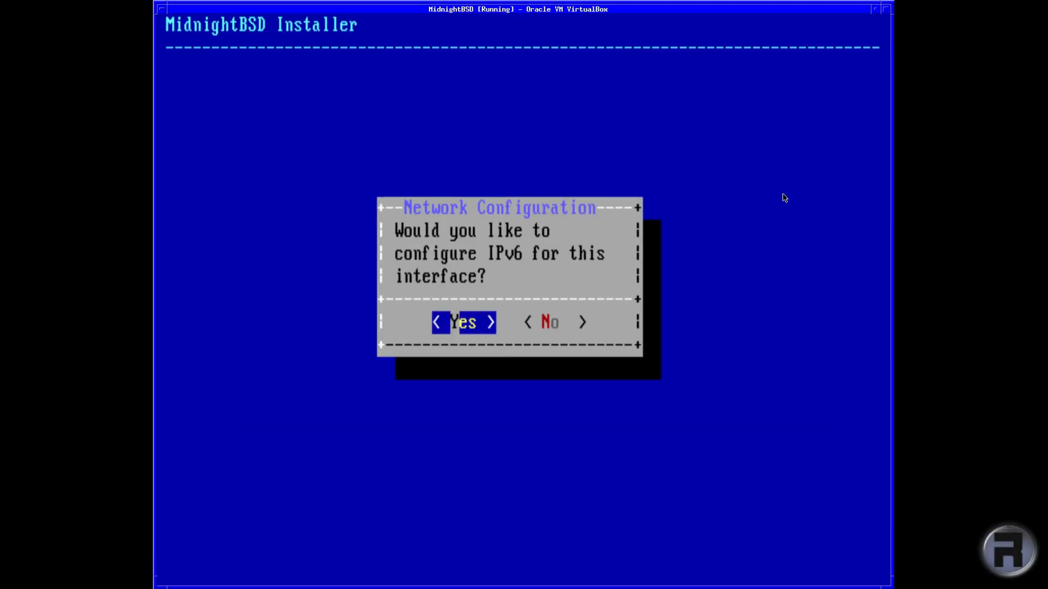
key("Right")
key("Return")
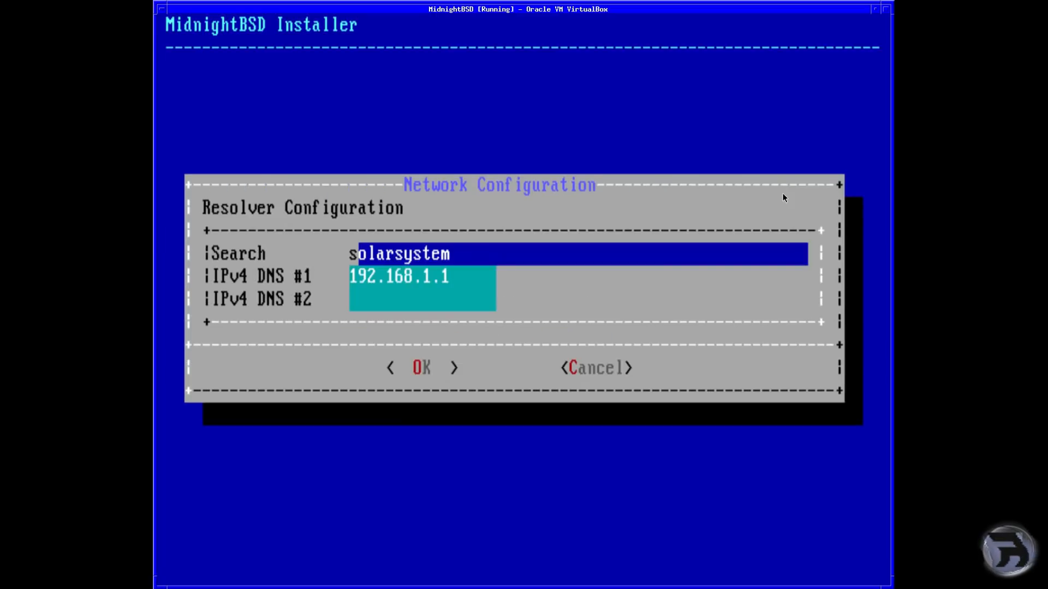
- Set IPv4 DNS #2 to 8.8.8.8 and accept the resolver configuration
key("Down")
key("Down")
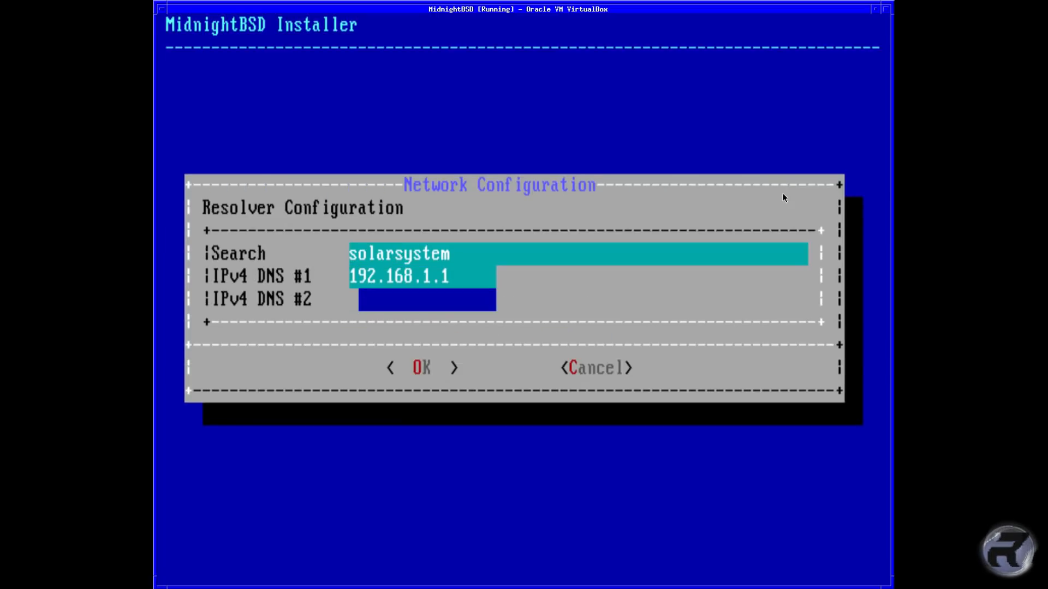
type("8.8.8.8")
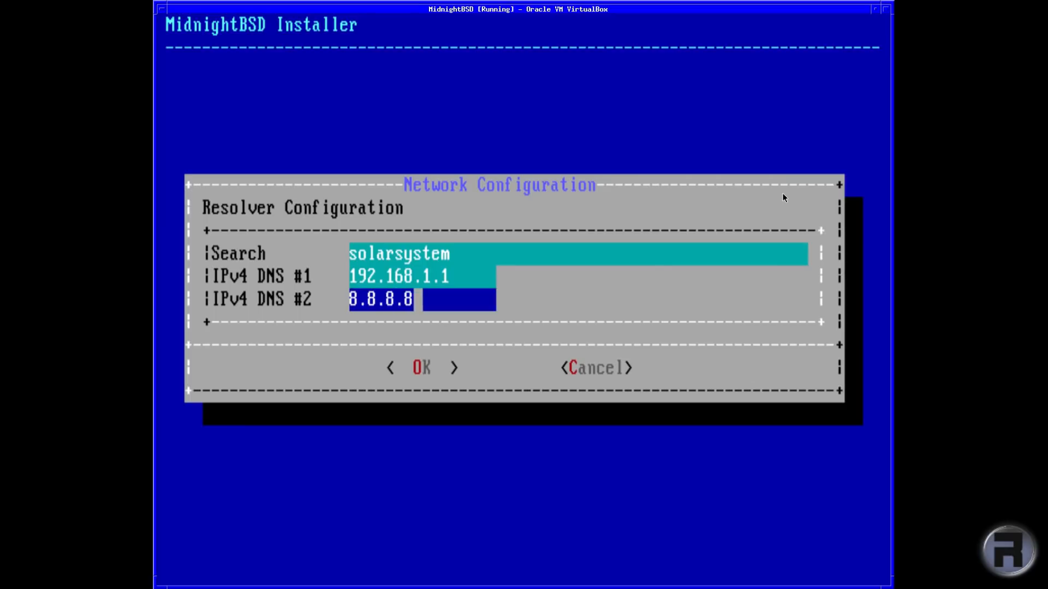
key("Return")
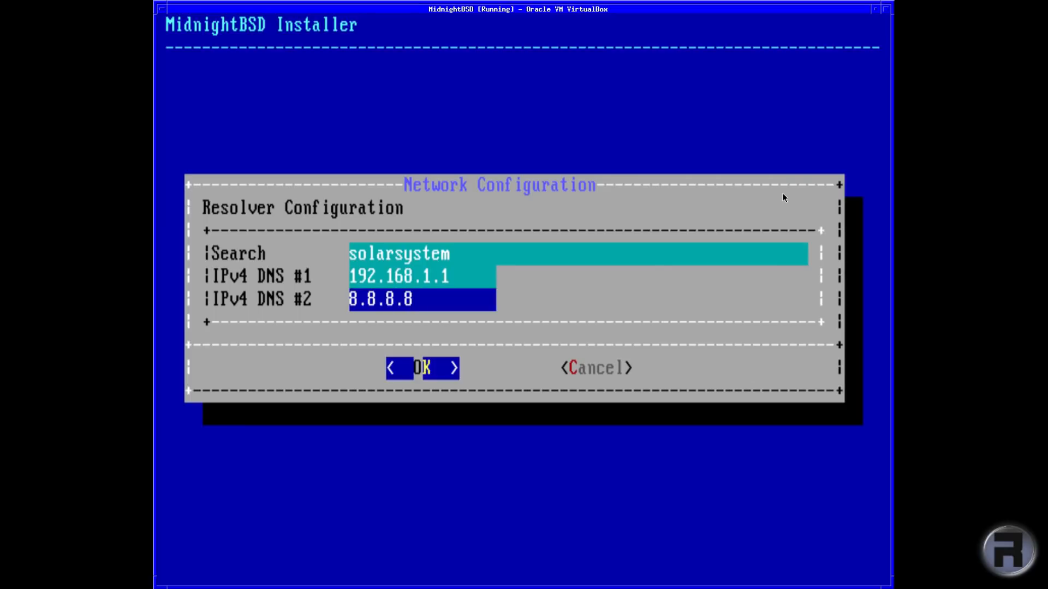
- Choose Europe as the time zone region
key("Down")
key("Down")
key("Down")
key("Down")
key("Down")
key("Down")
key("Down")
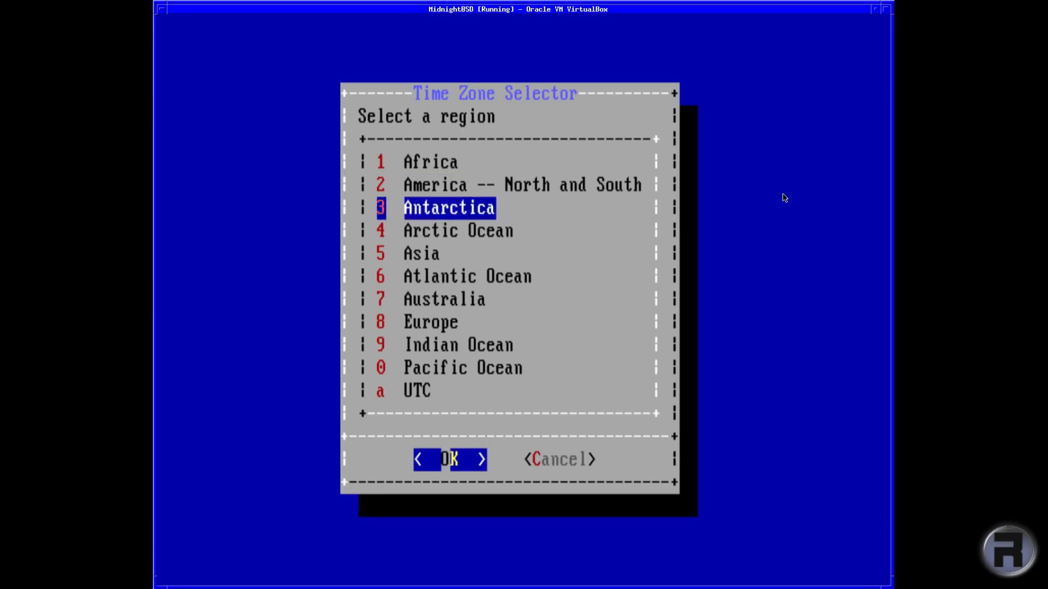
key("Return")
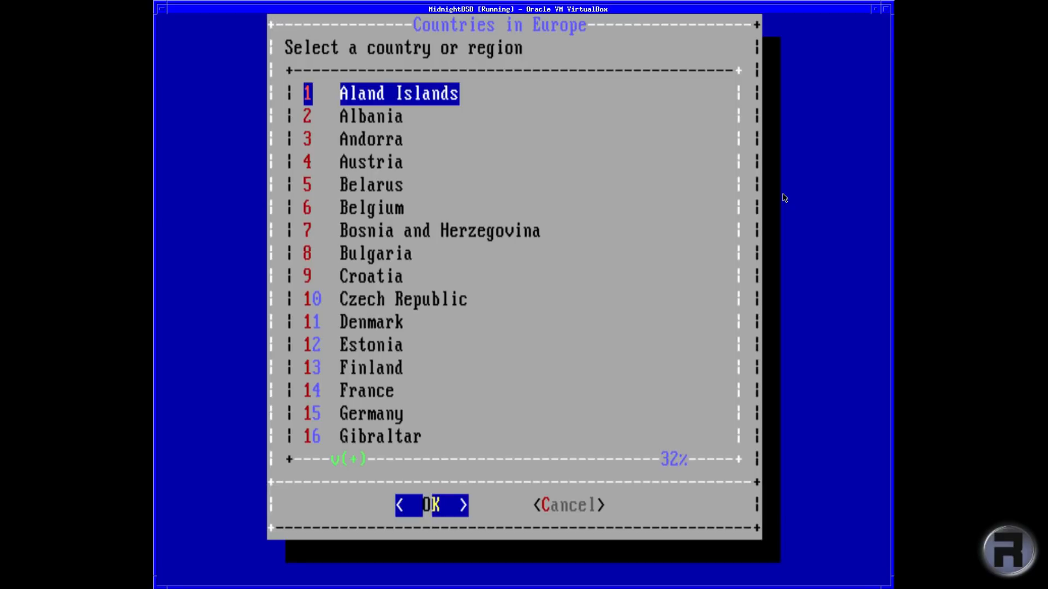
- Choose United Kingdom as the country and confirm its time zone
key("Page_Down")
key("Page_Down")
key("Up")
key("Up")
key("Up")
key("Up")
key("Up")
key("Up")
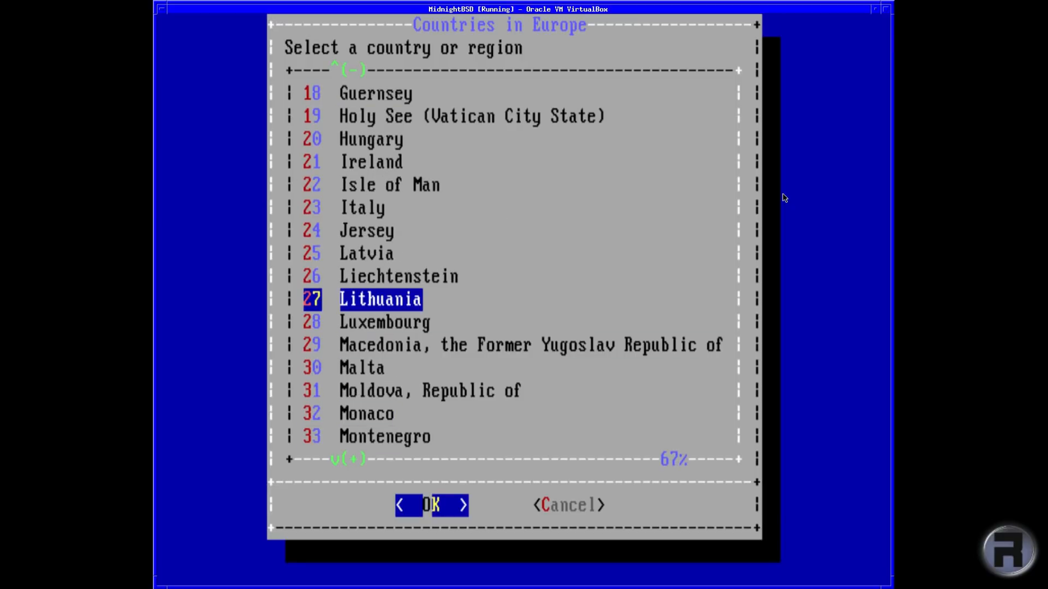
key("Page_Down")
key("Page_Down")
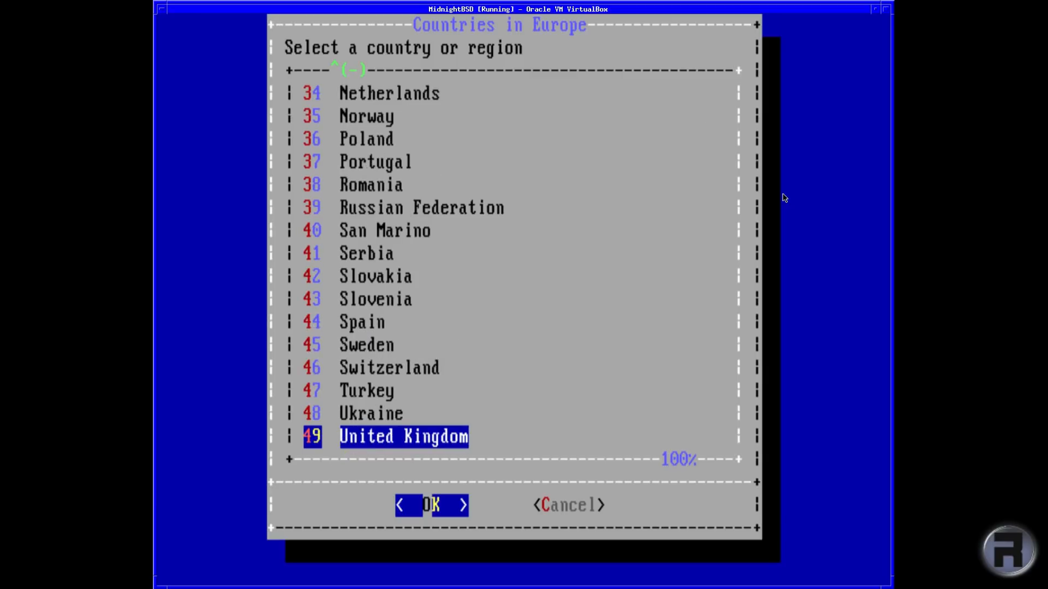
key("Return")
key("Return")
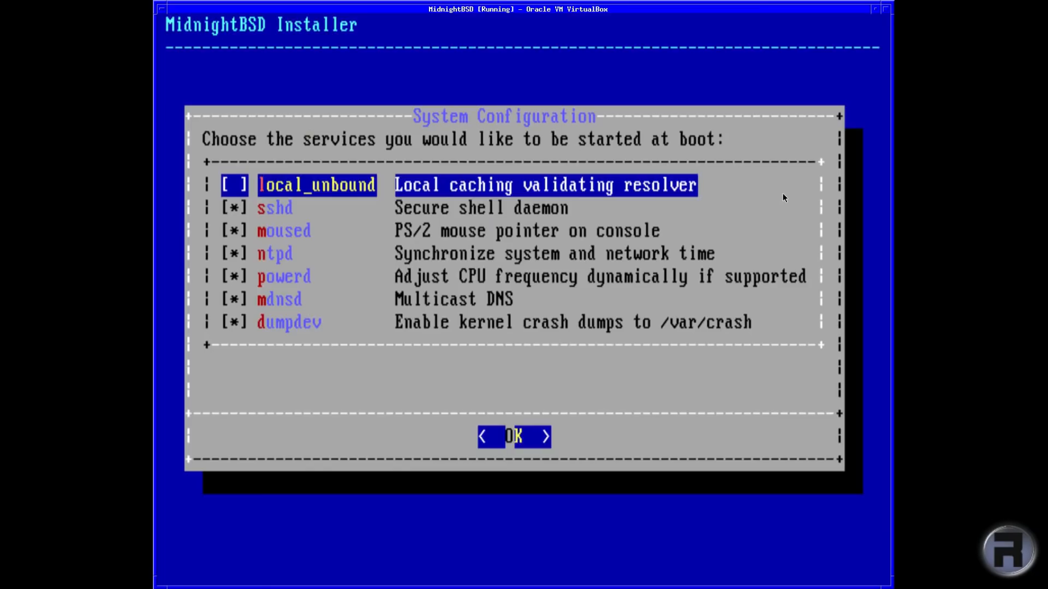
- Disable the dumpdev and powerd services at boot and accept the service selection
key("Down")
key("Down")
key("Down")
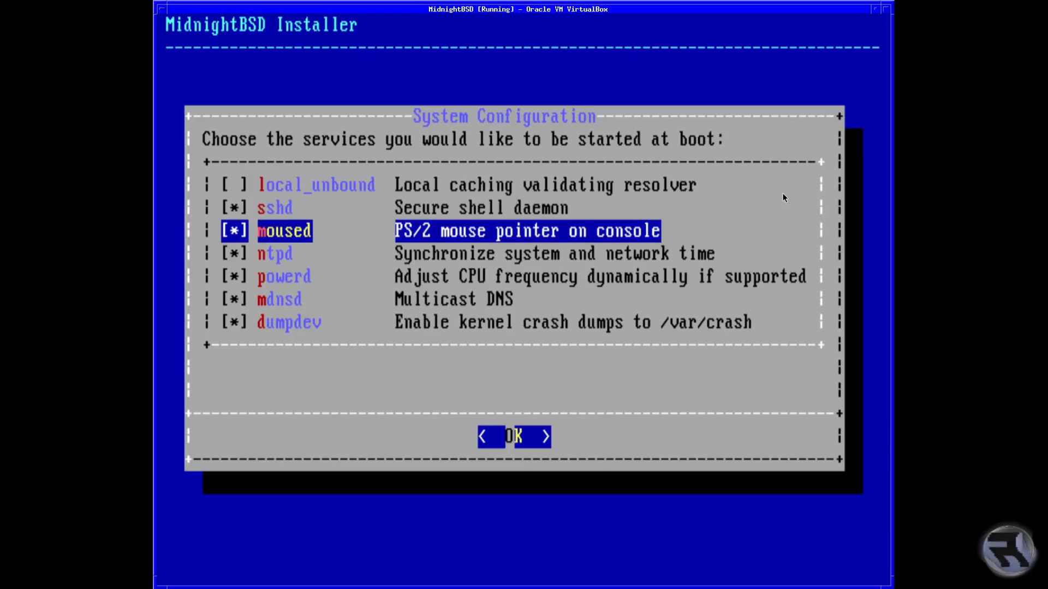
key("Down")
key("Down")
key("Down")
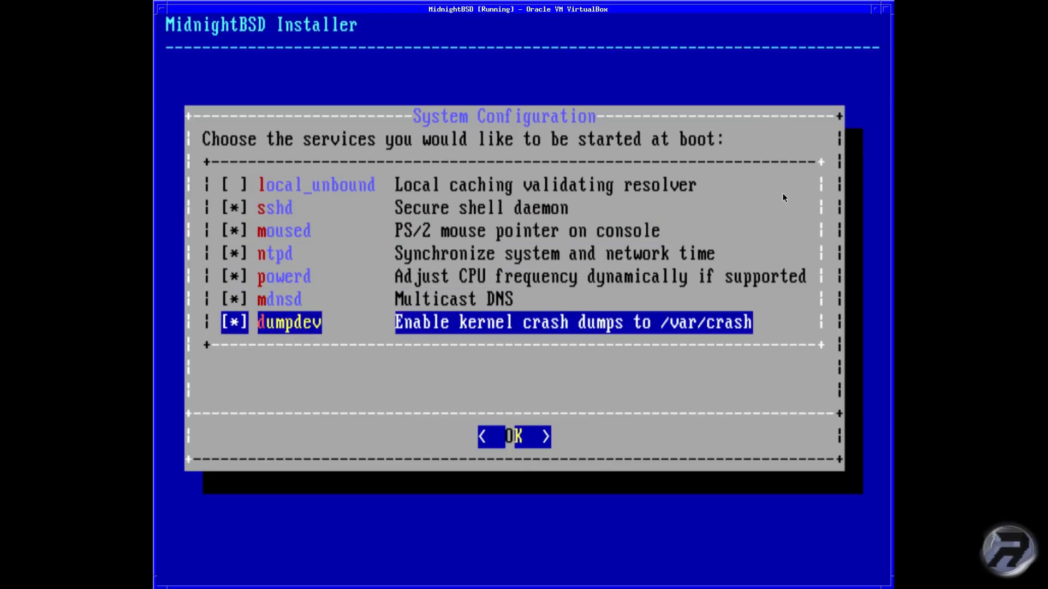
key("space")
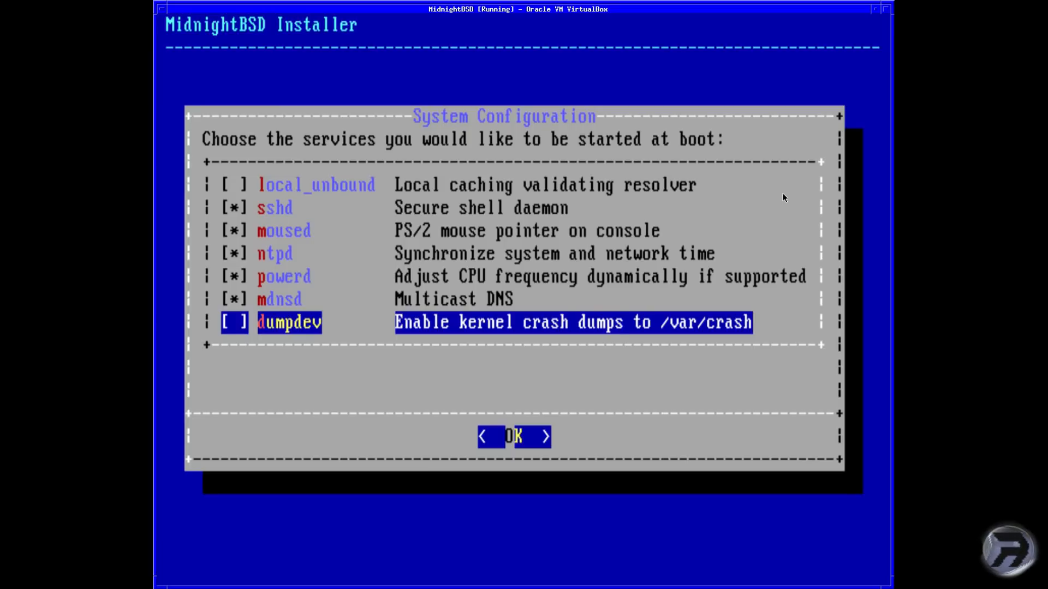
key("Up")
key("Up")
key("space")
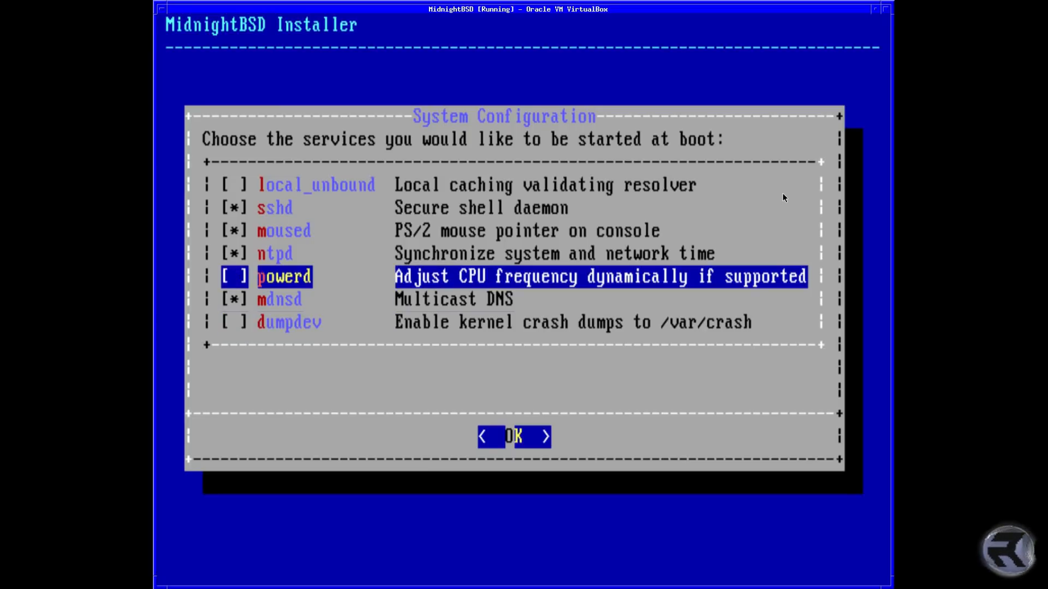
key("Down")
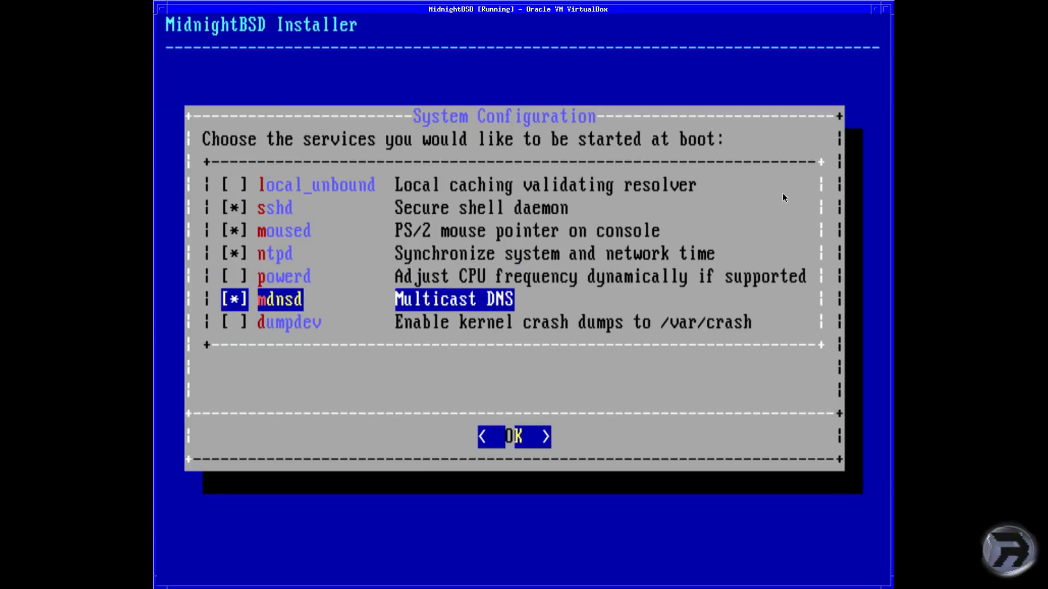
key("Return")
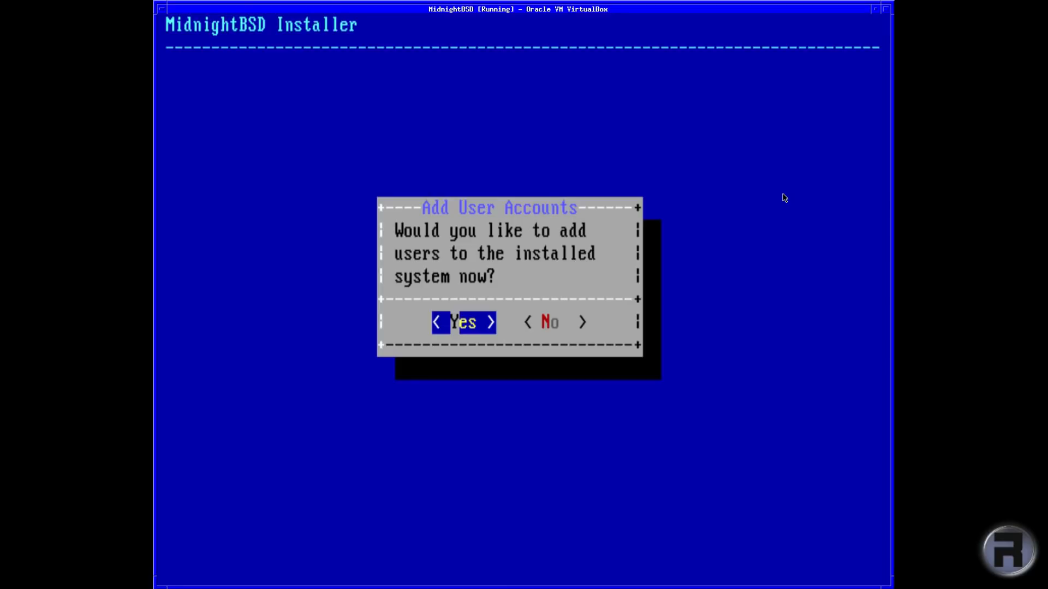
- Agree to add a user to the installed system and enter the account's username and full name
key("Return")
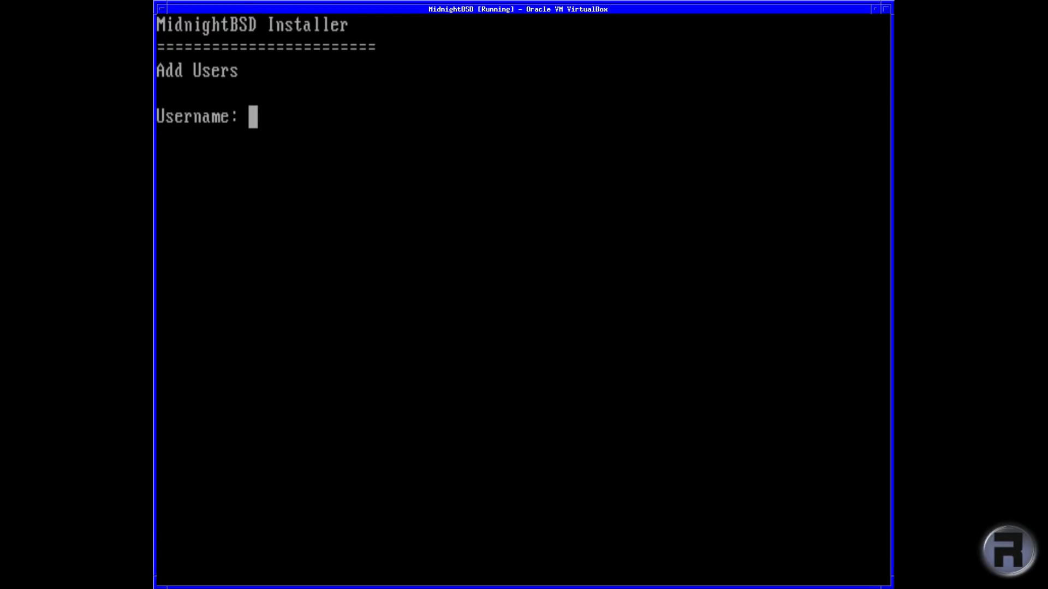
type("robonuggie")
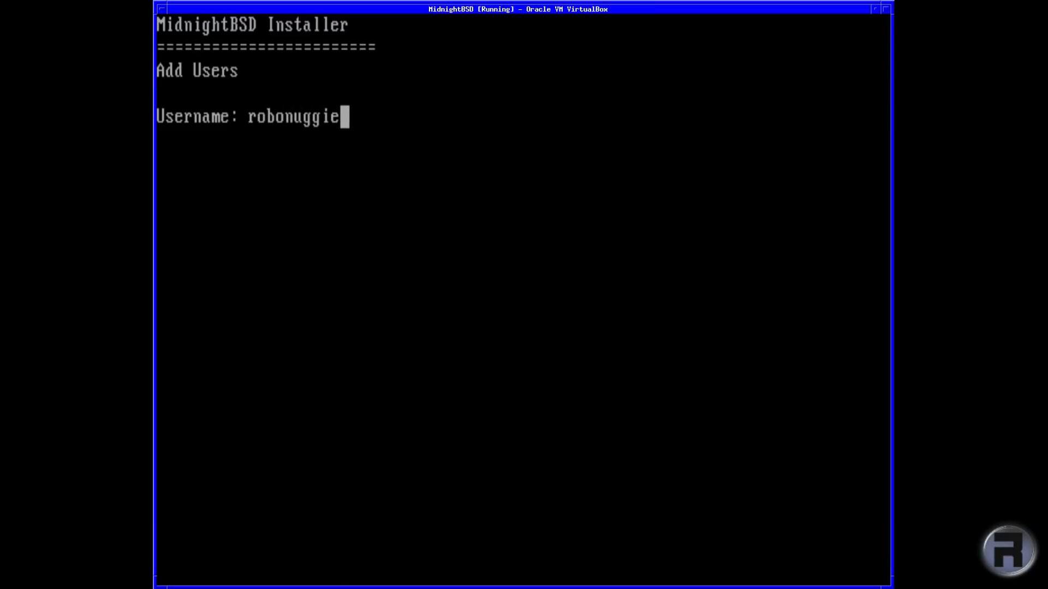
key("Return")
type("Ro")
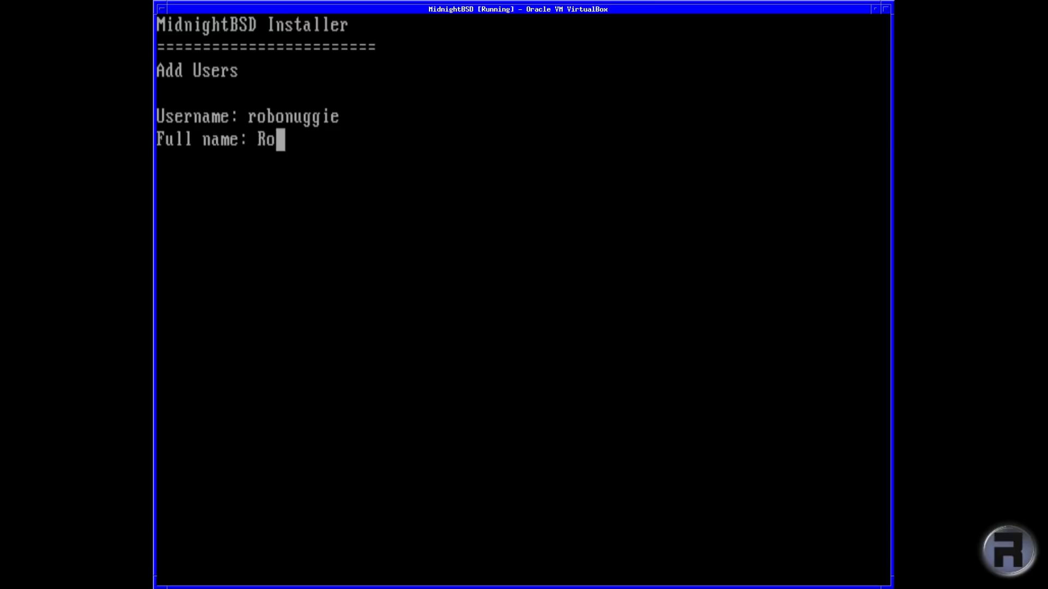
type("boNuggie")
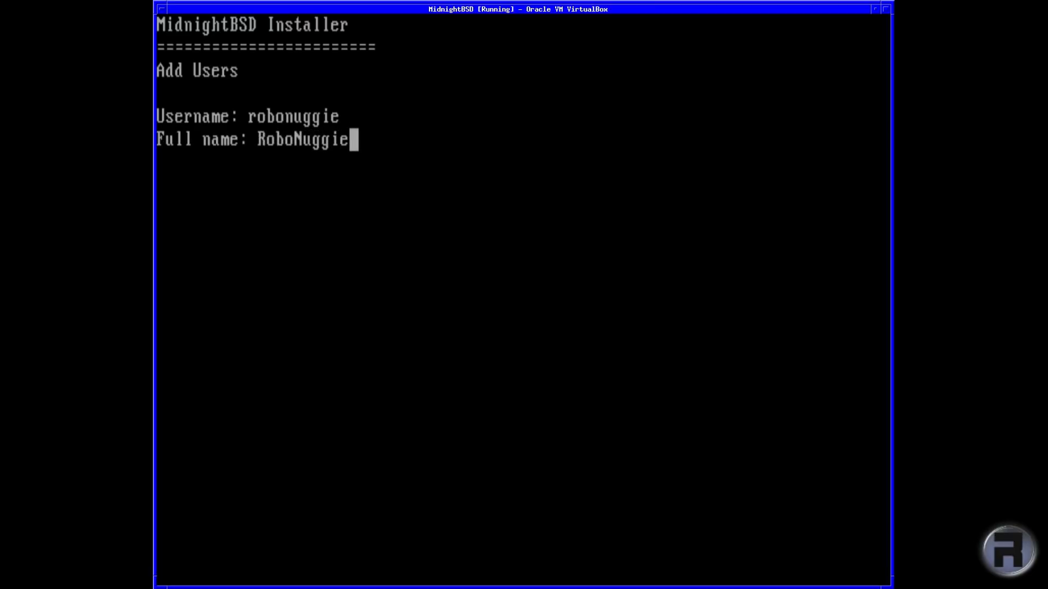
key("Return")
- Keep the default Uid and login group, and invite the new user into the wheel group
key("Return")
key("Return")
type("wheel")
key("Return")
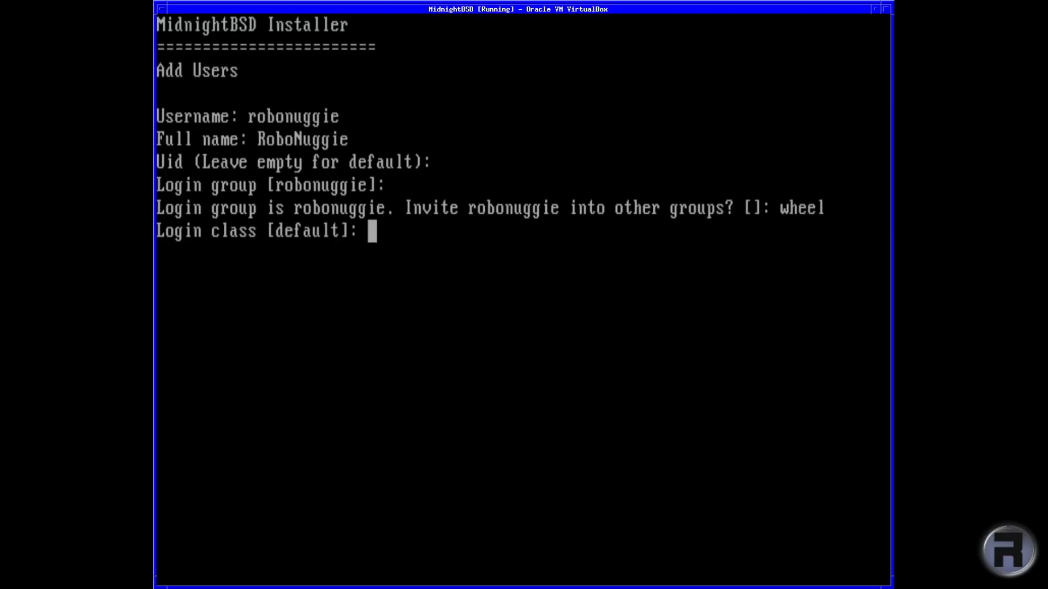
- Keep the default login class, set the shell to sh, and accept the default home directory and permissions
key("Return")
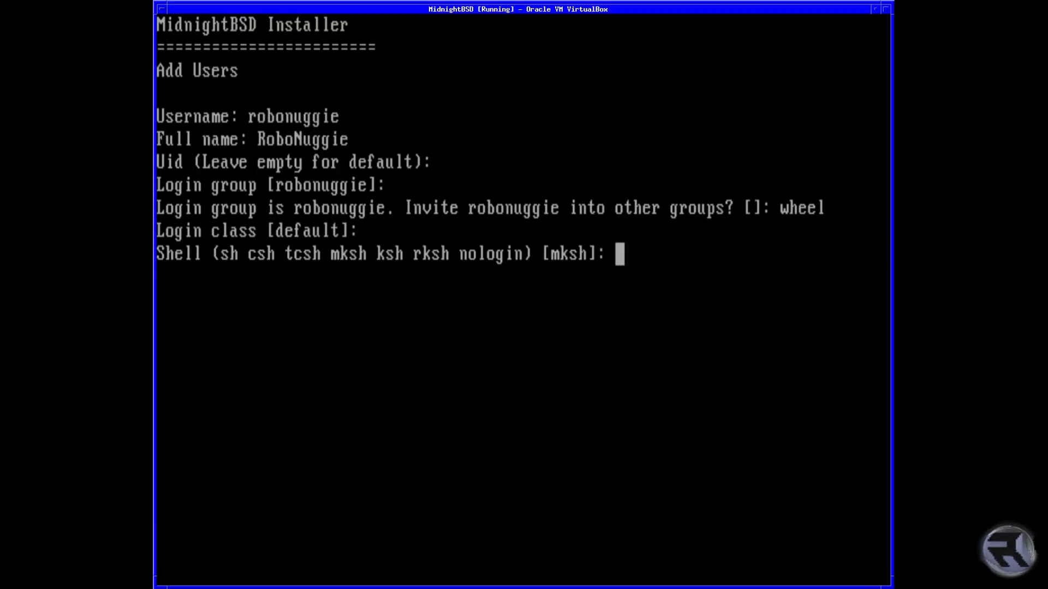
type("sh")
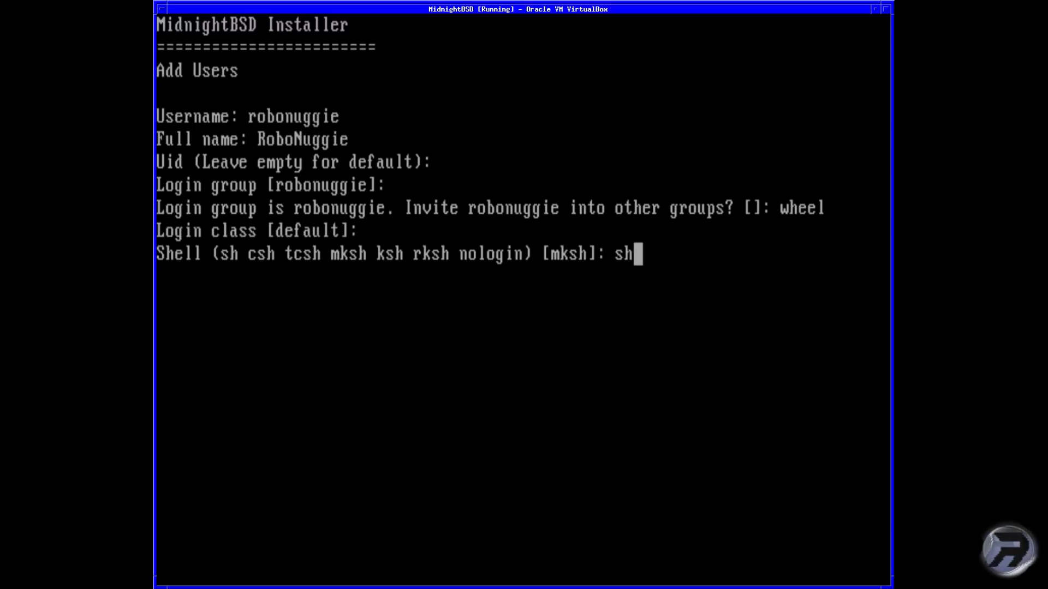
key("Return")
key("Return")
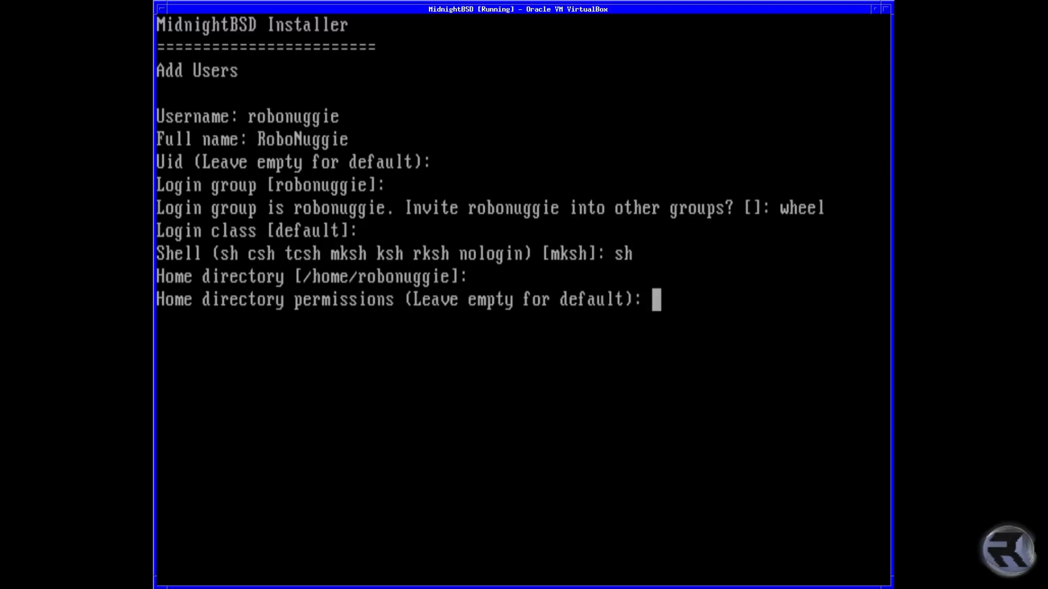
key("Return")
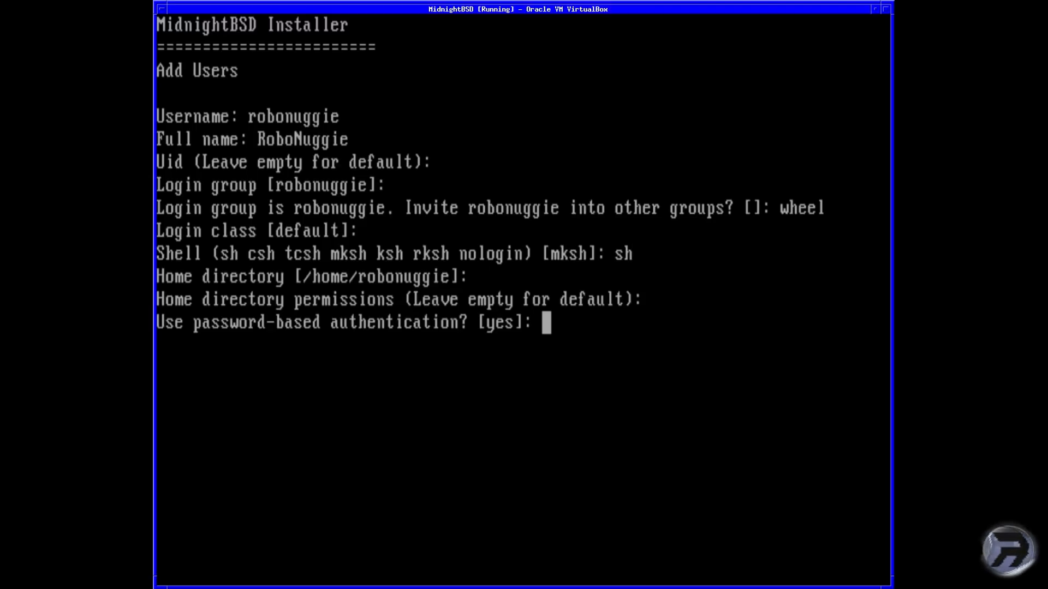
- Use password-based authentication without an empty or random password, and enter the account password twice
key("Return")
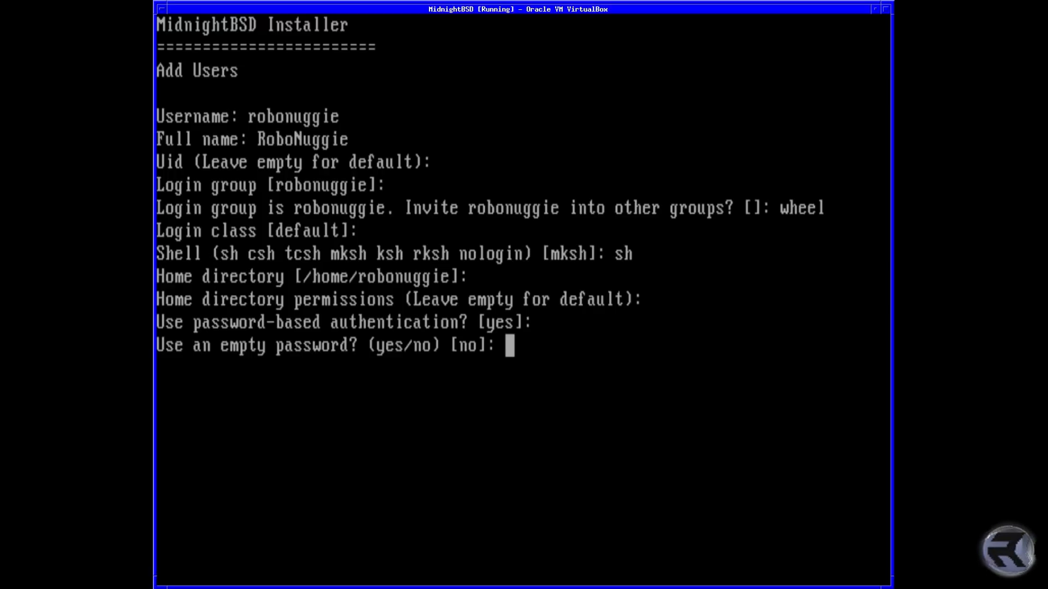
key("Return")
key("Return")
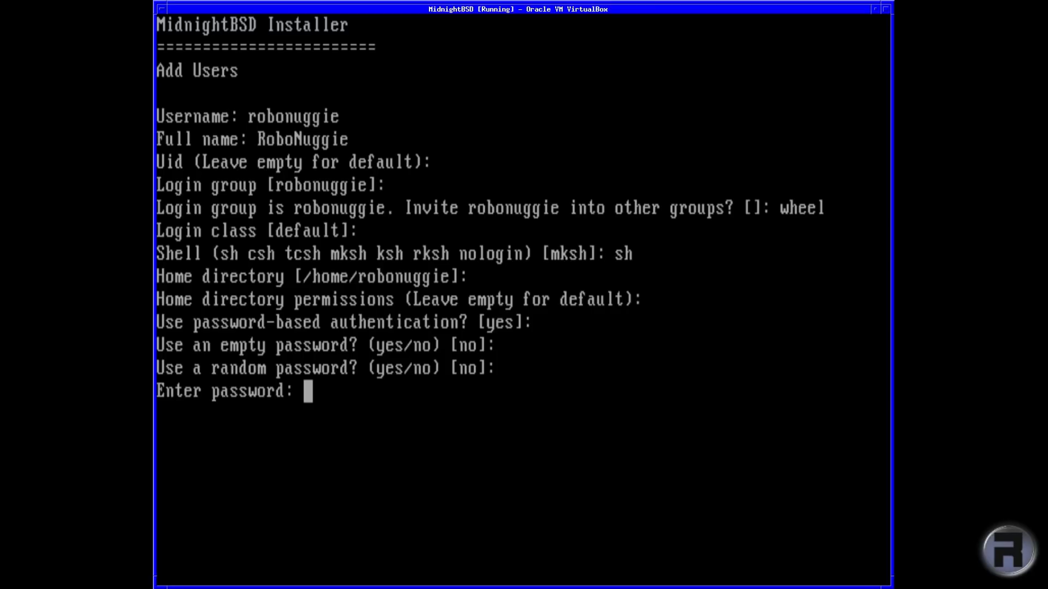
key("Return")
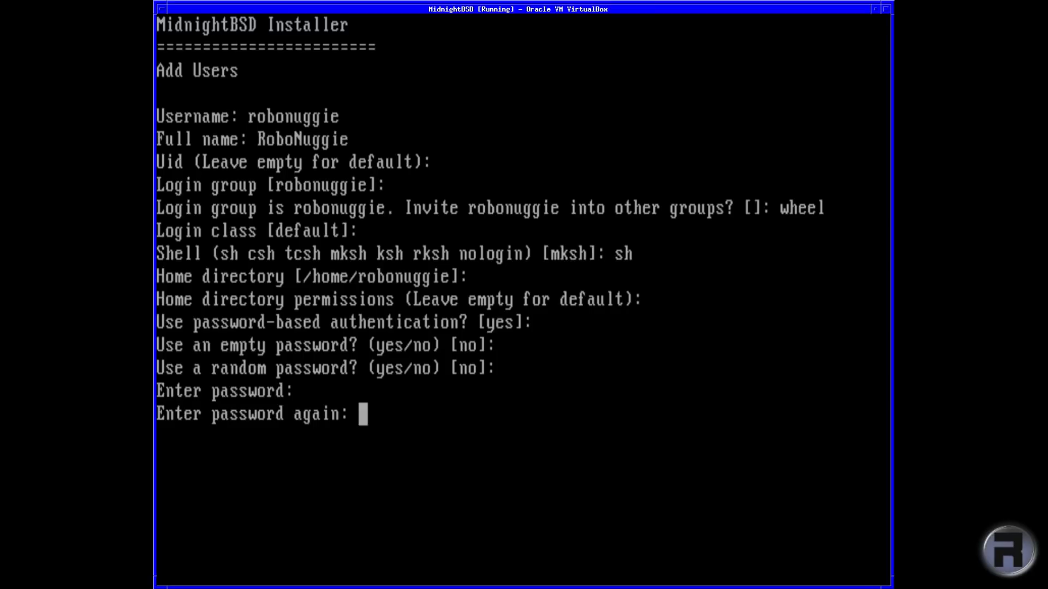
key("Return")
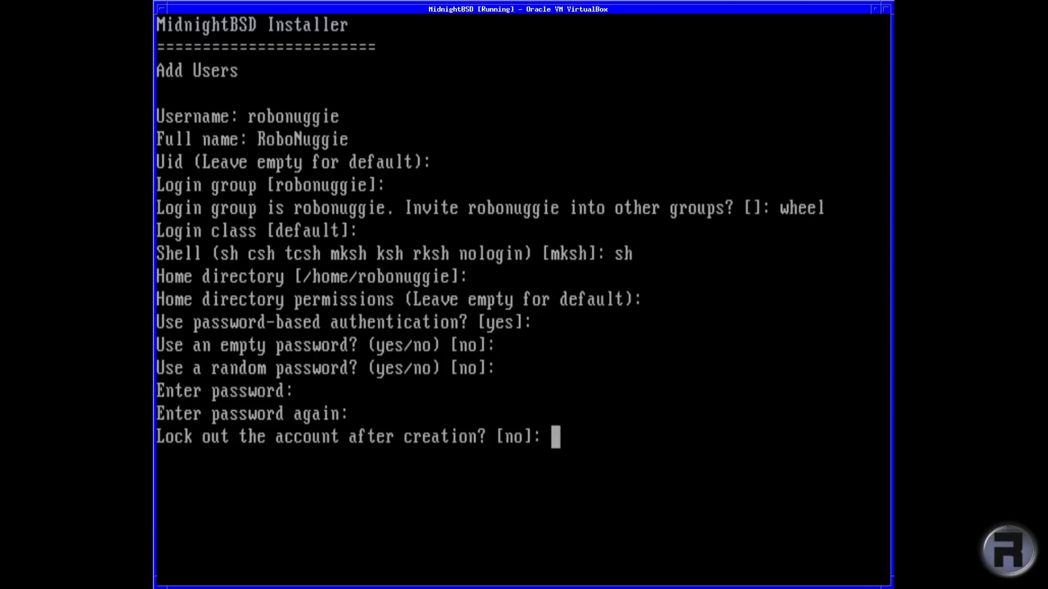
- Leave the account unlocked, confirm its creation with yes, and decline adding another user
key("Return")
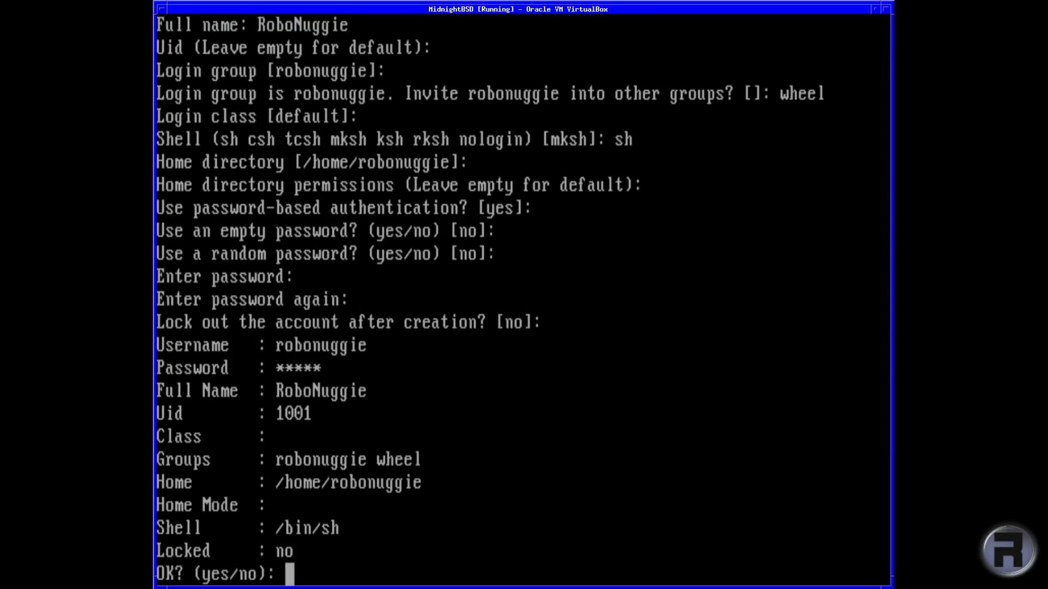
type("yes")
key("Return")
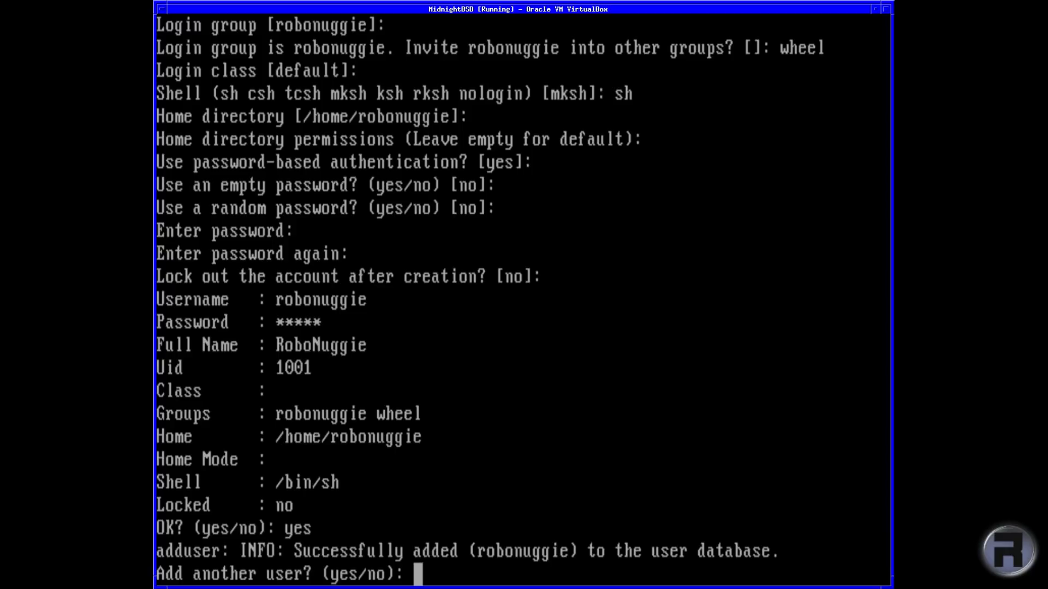
type("no")
key("Return")
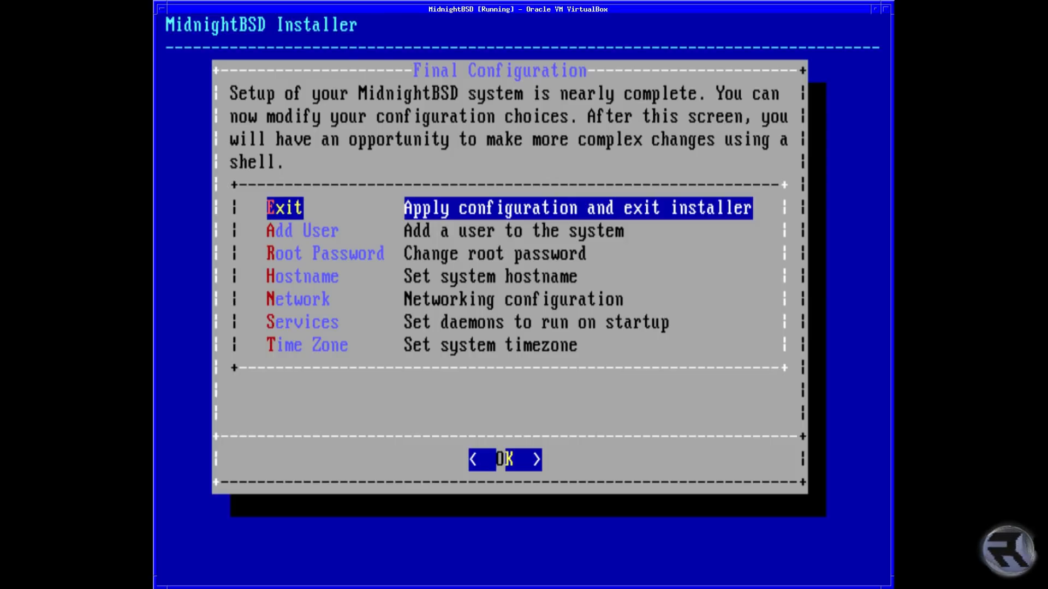
- Apply the final configuration and exit the installer without opening a shell for manual modifications
key("Return")
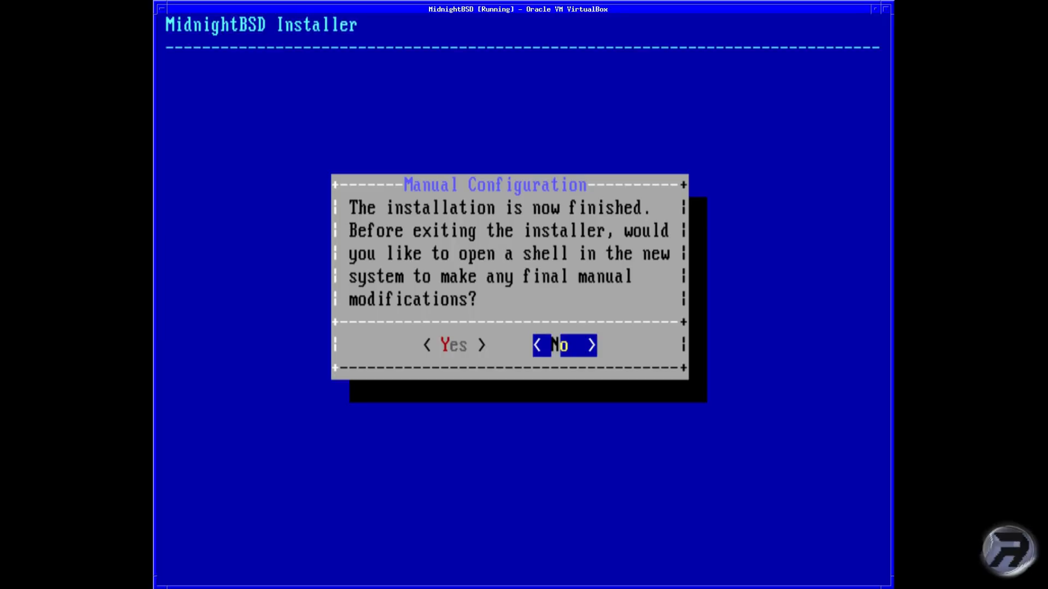
key("Return")
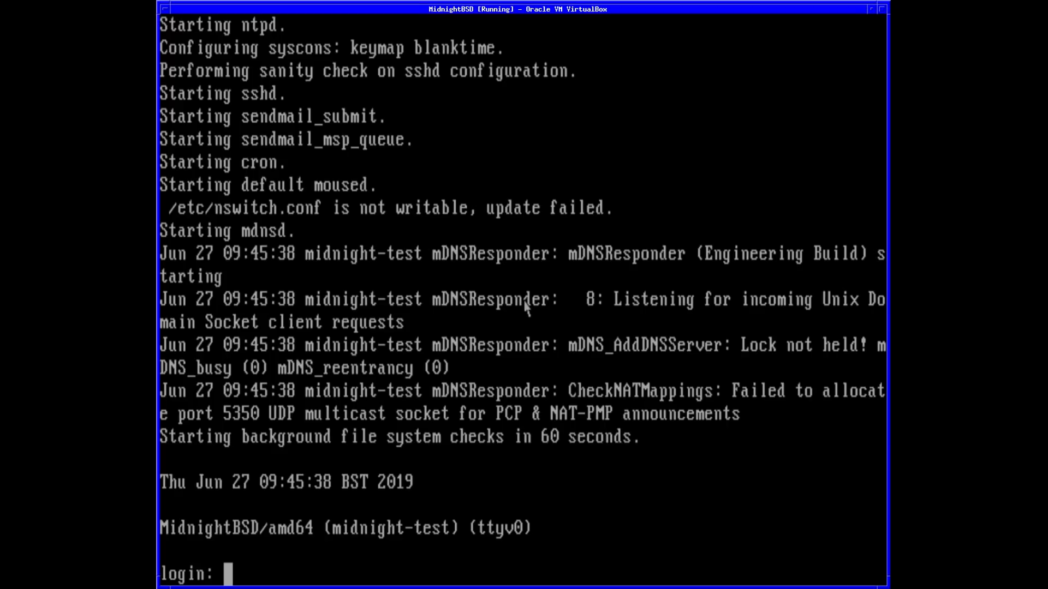
- Log in to the installed system with the new user's username and account password
type("robonuggie")
key("Return")
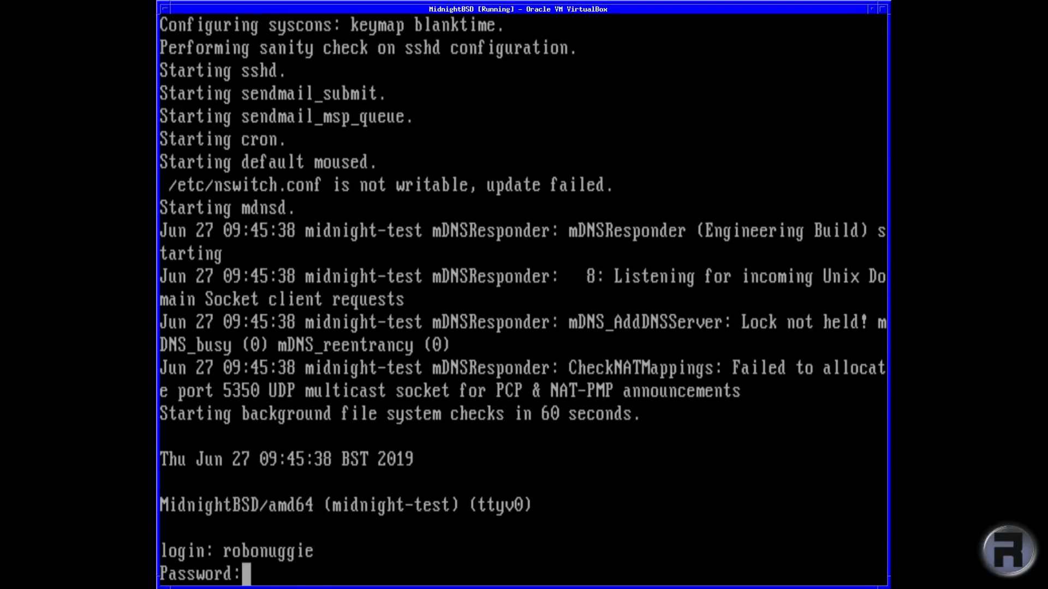
key("Return")
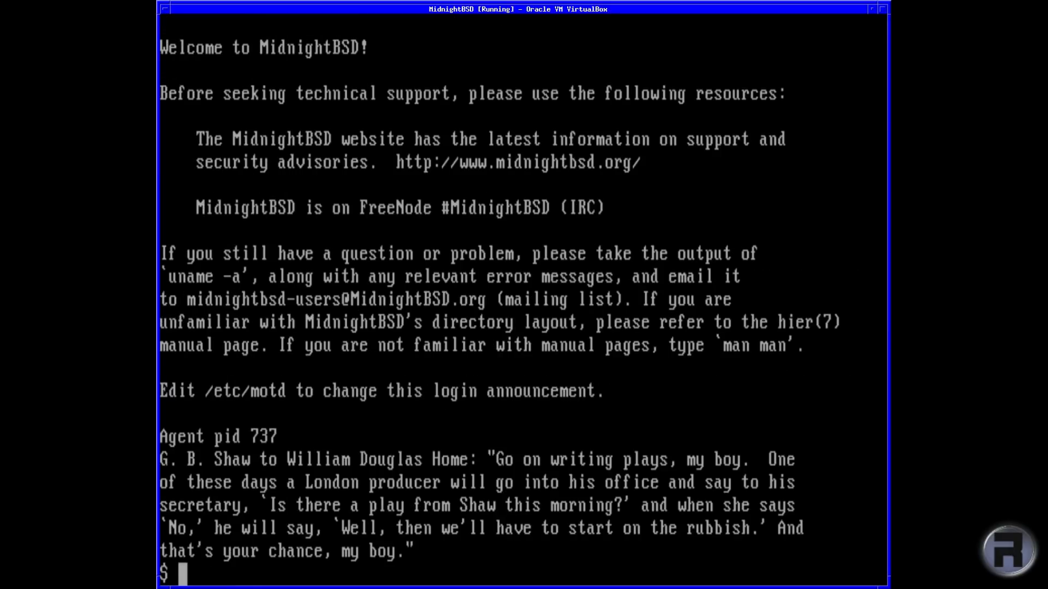
- Switch to the root account with su and enter the root password
type("su")
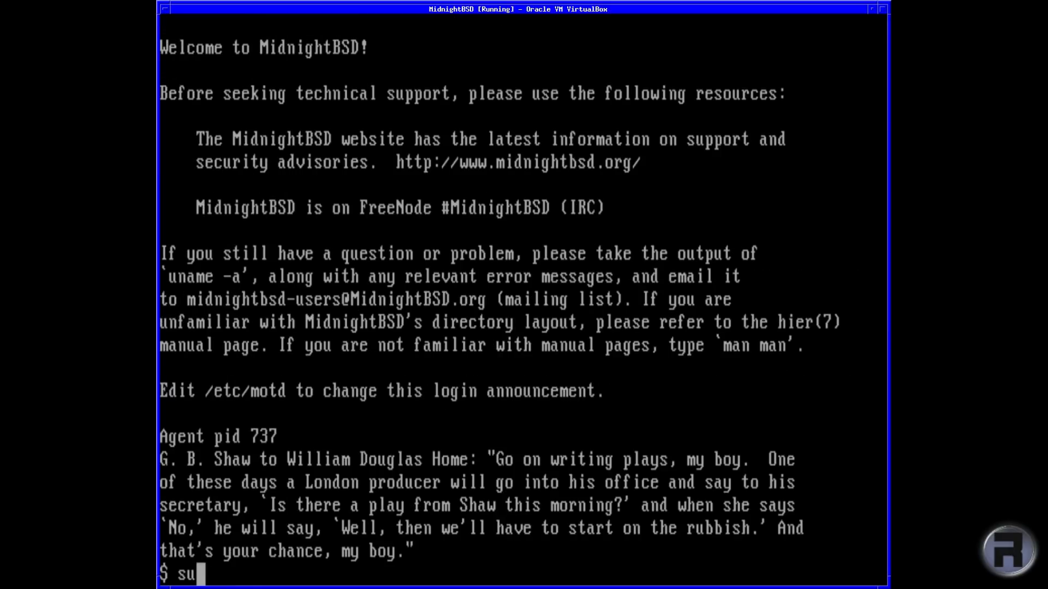
key("Return")
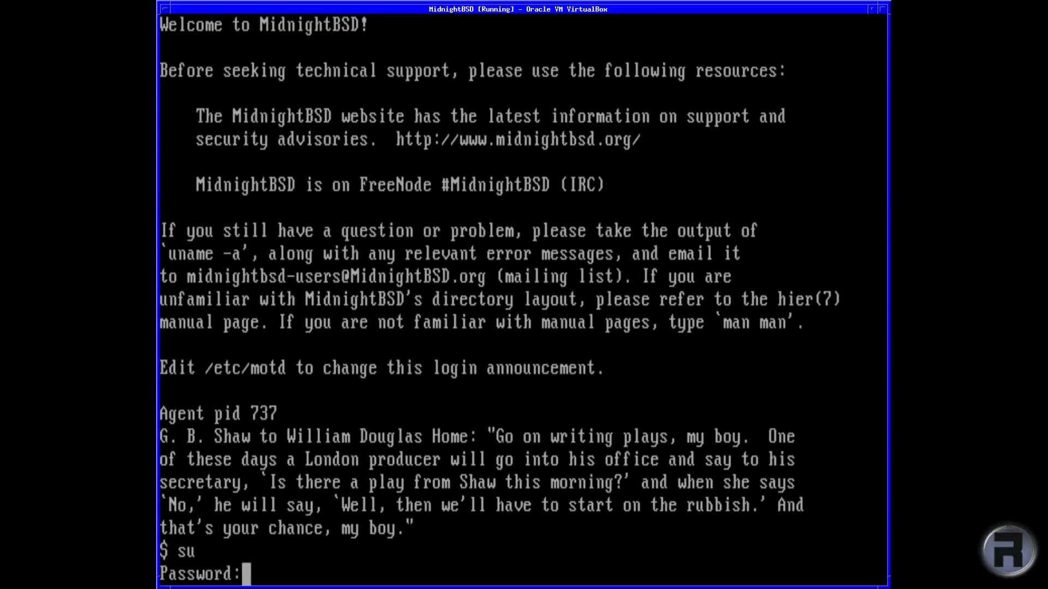
key("Return")
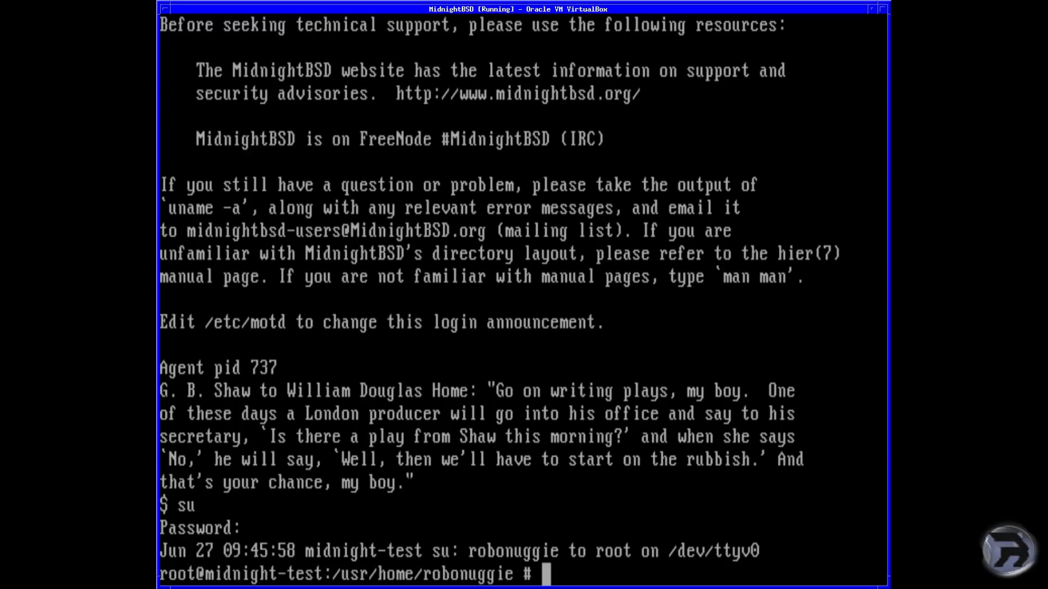
- Install the xorg package with the command mport install xorg
type("mport")
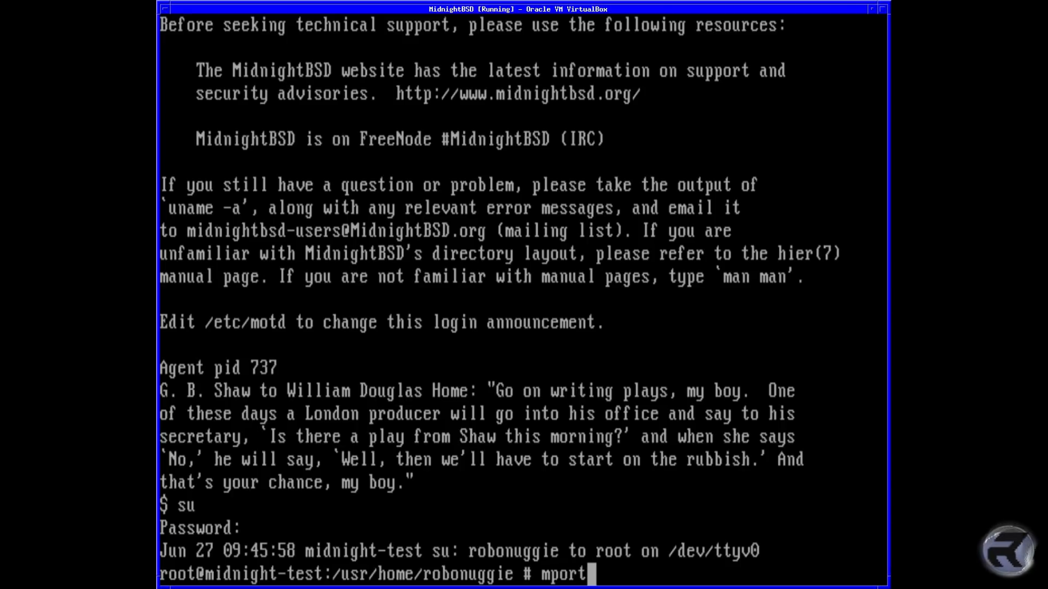
type(" ins")
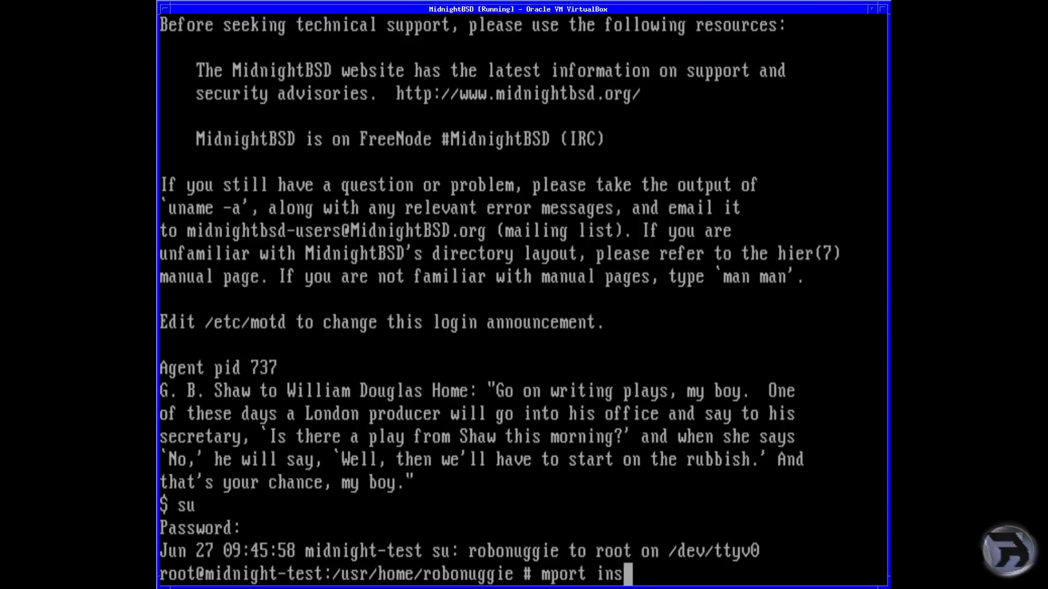
type("tall xorg")
key("Return")
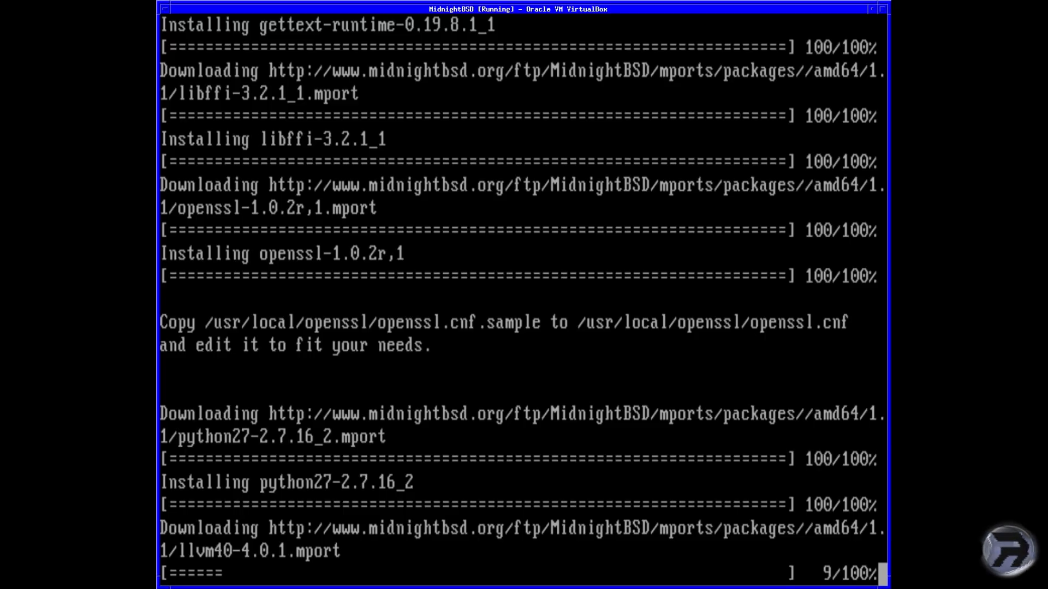
- Try to install the xfce package with the command mport install xfce
left_click(681, 34)
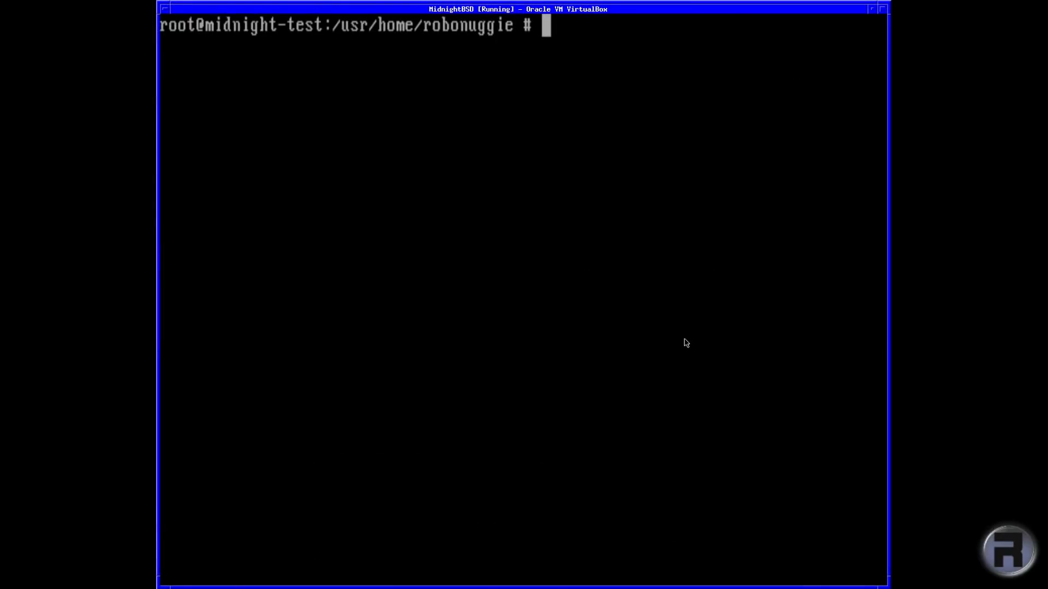
key("Up")
key("Up")
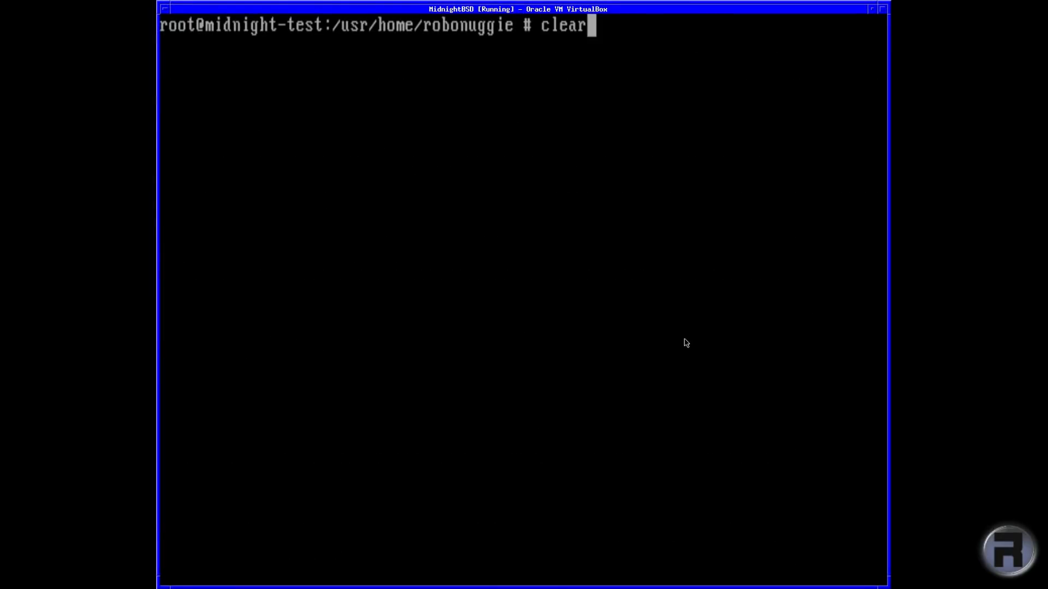
key("BackSpace")
key("BackSpace")
key("BackSpace")
key("BackSpace")
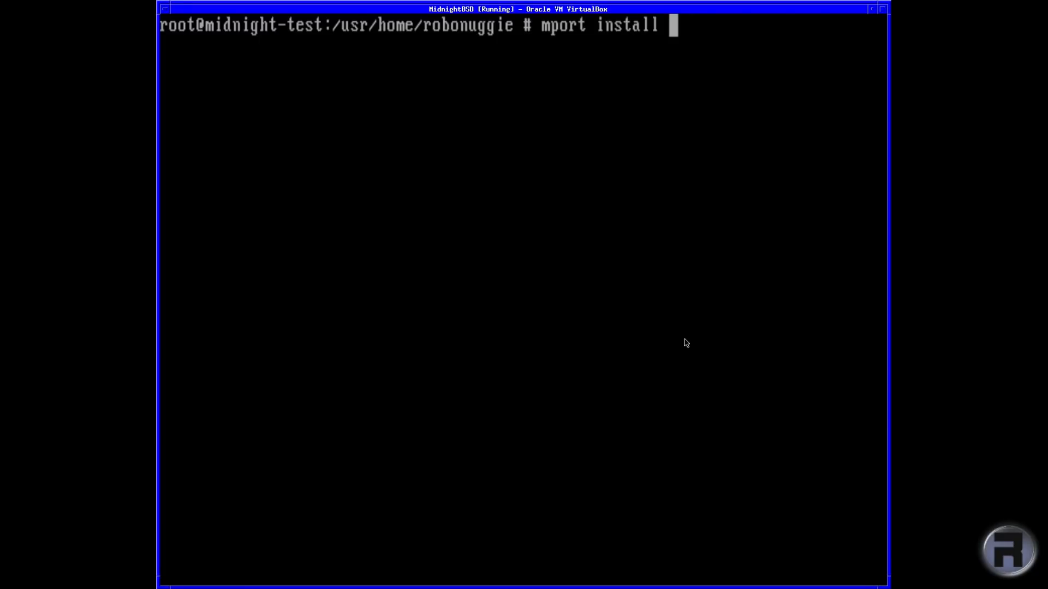
type("xfce")
key("Return")
- Try to install Xfce with mport under the package names xfce4 and xfce4-desktop
key("Up")
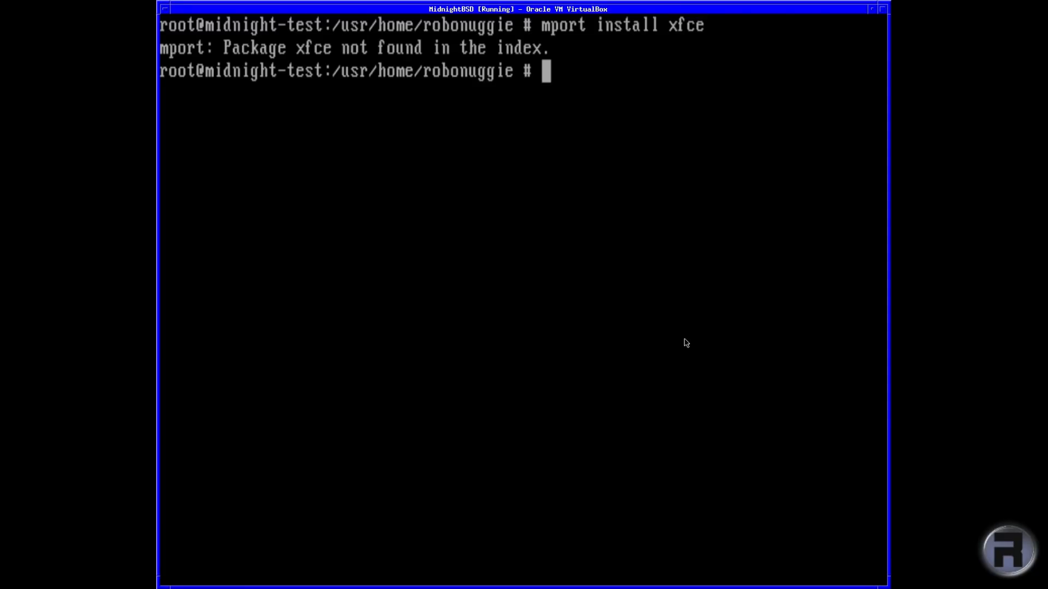
type("4")
key("Return")
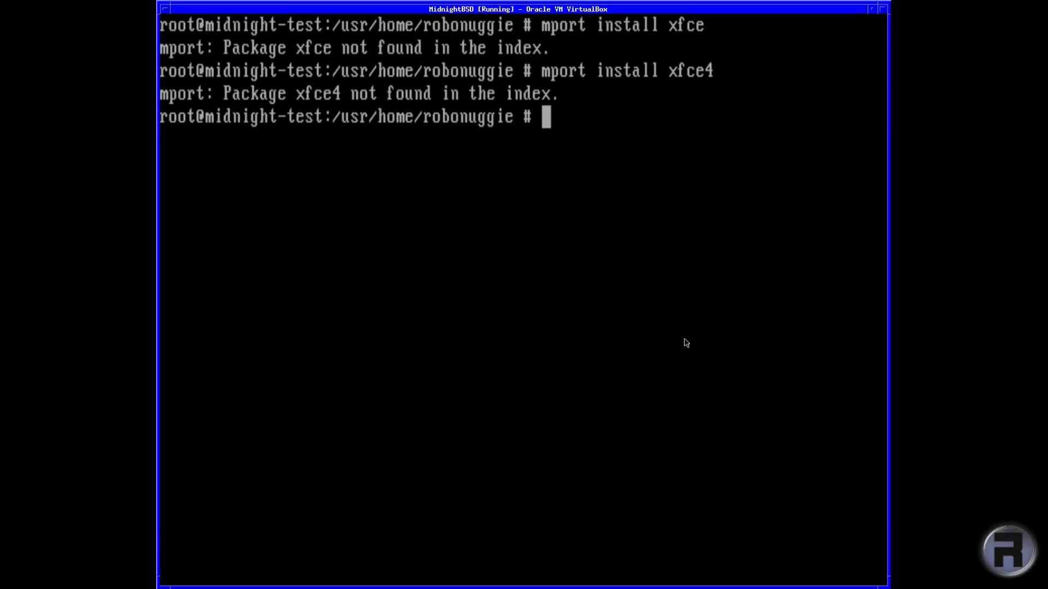
key("Up")
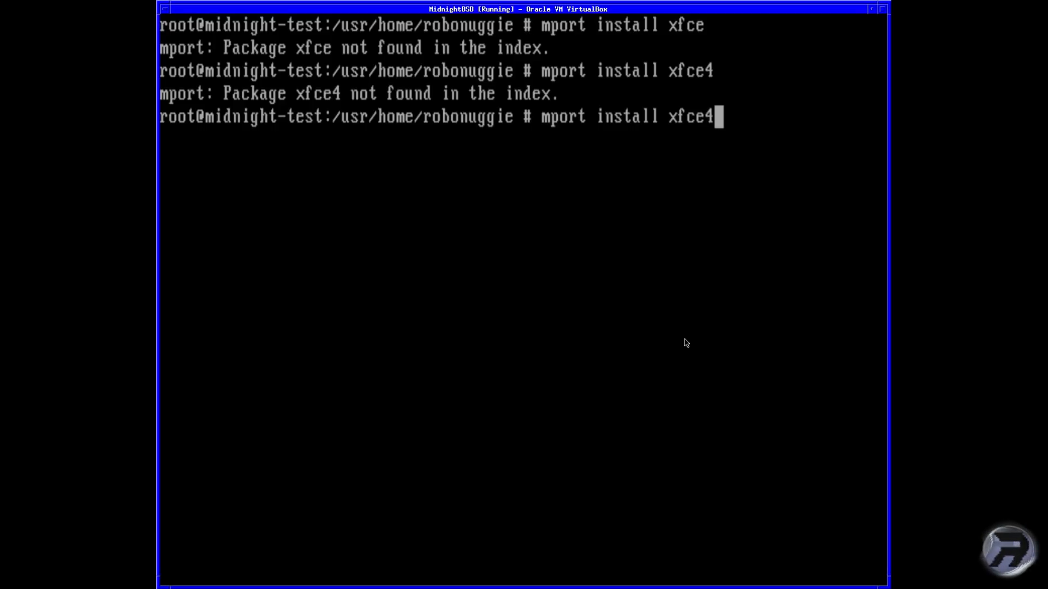
type("-desktop")
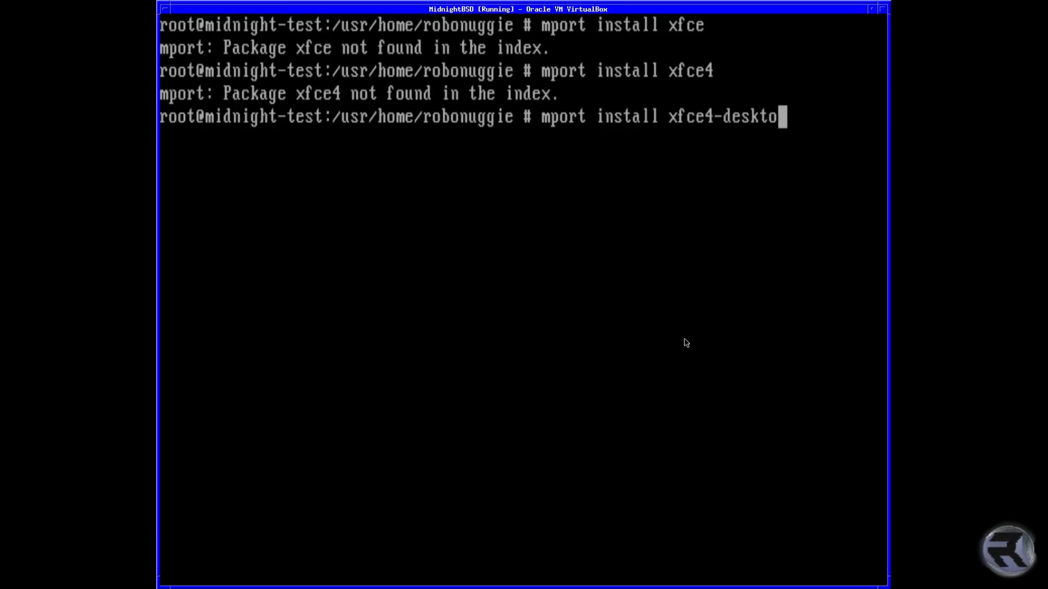
key("Return")
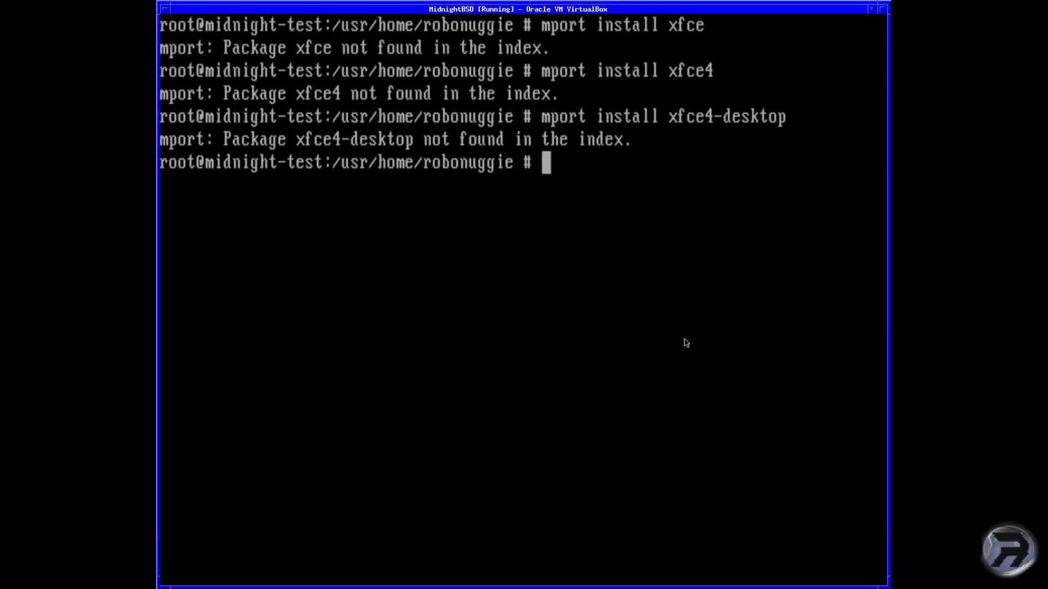
- Try to install Xfce by rerunning the last mport install command with the package name changed to xfce-desktop
key("Up")
key("Left")
key("Left")
key("Left")
key("Left")
key("Left")
key("Left")
key("Left")
key("Left")
key("Left")
key("Left")
key("Left")
key("Left")
key("Right")
key("Right")
key("Right")
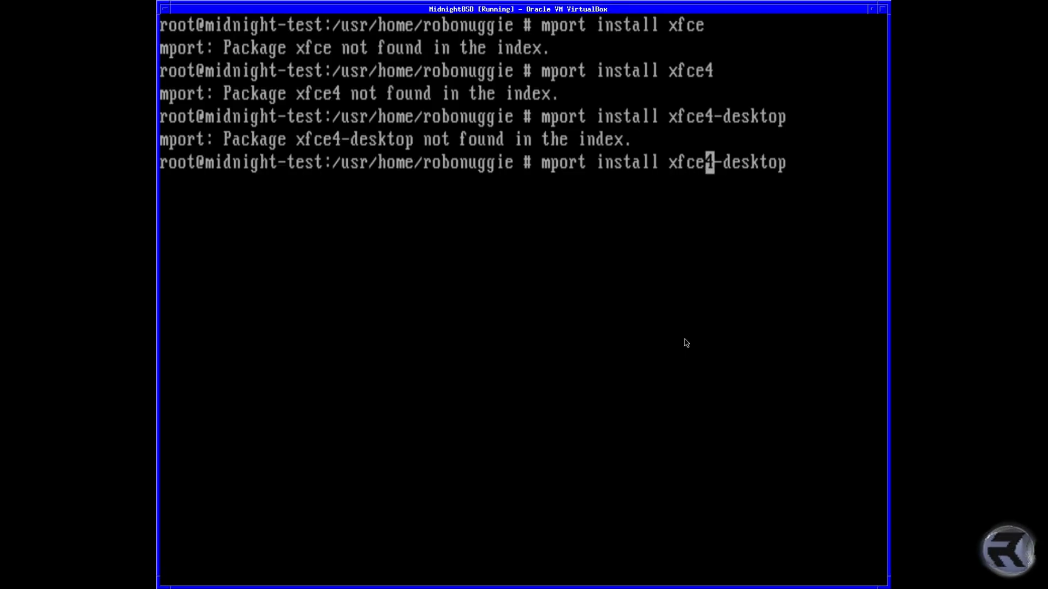
key("Delete")
key("Return")
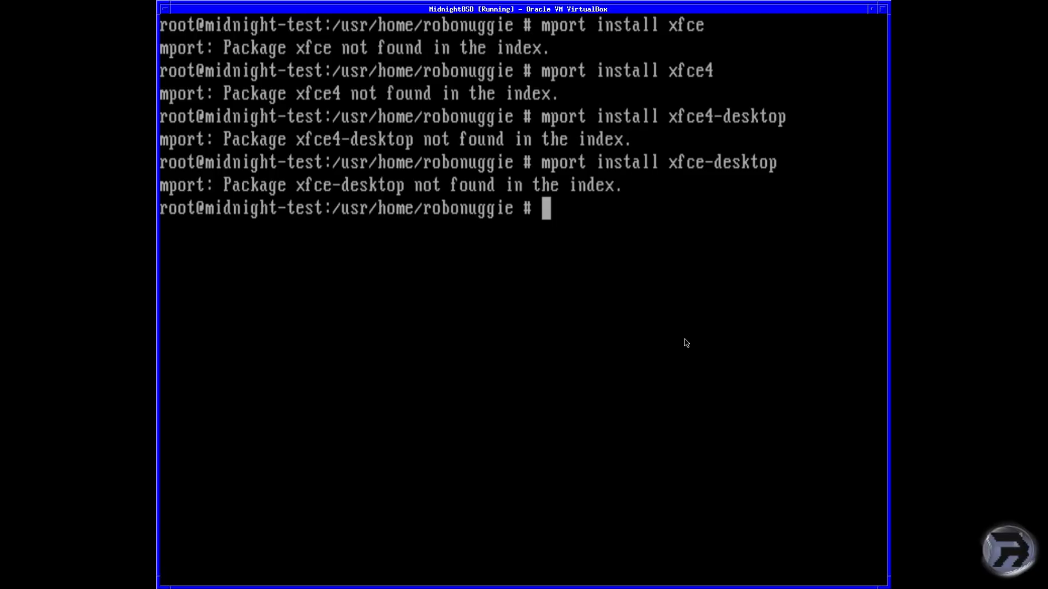
- Clear the terminal and download the package index with the command mport index
type("clear")
key("Return")
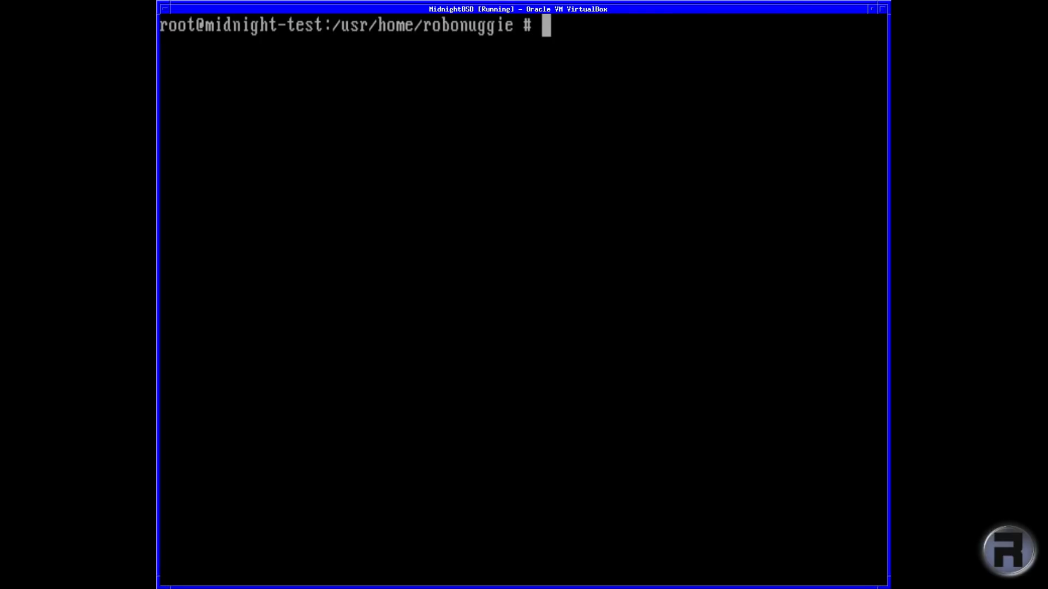
type("mport index")
key("Return")
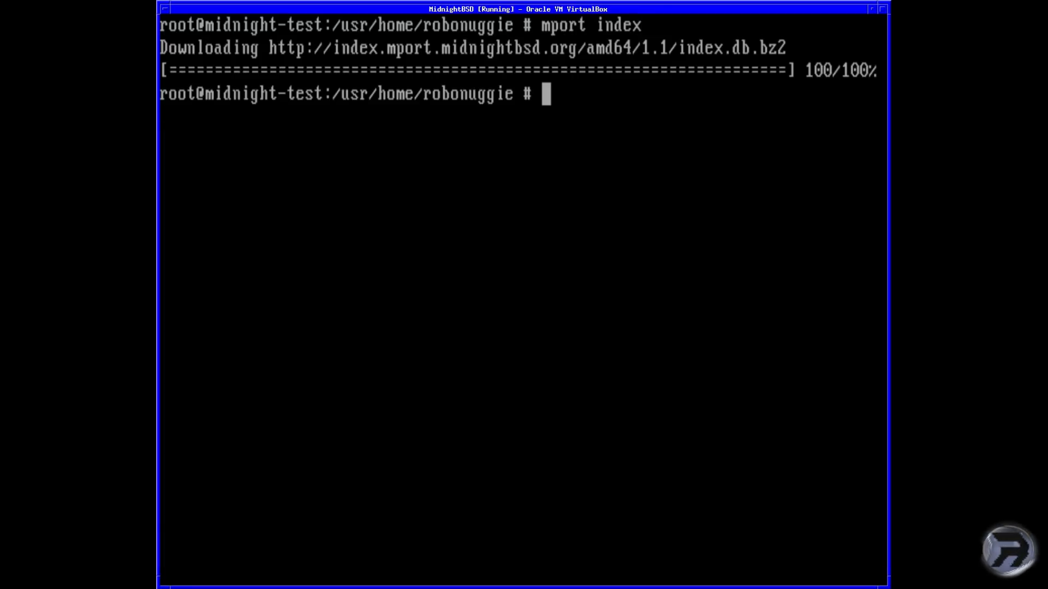
- List the packages known to mport with the command mport list
type("mpor")
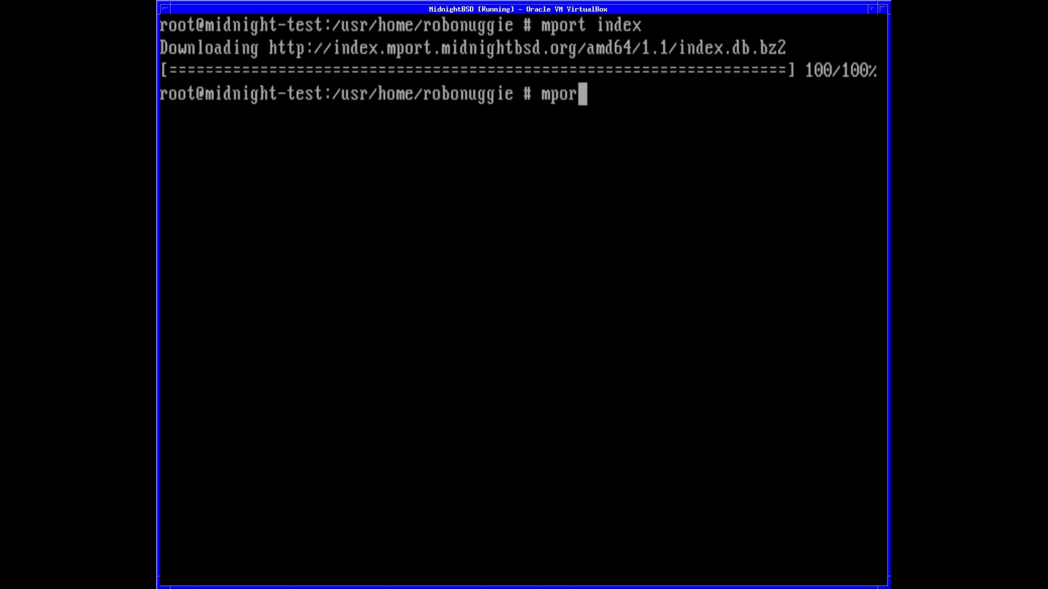
type("t list")
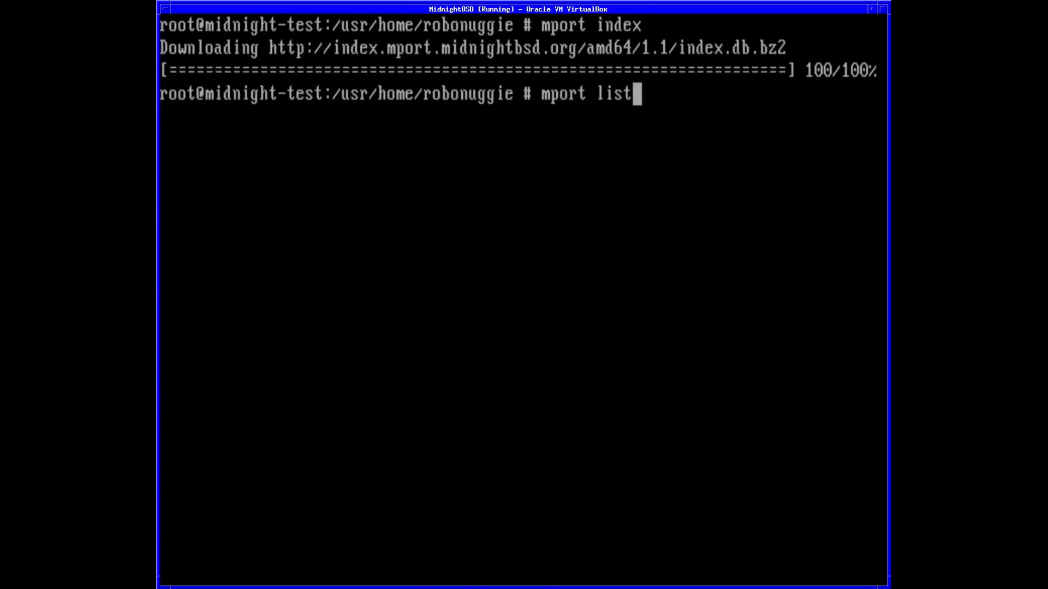
key("Return")
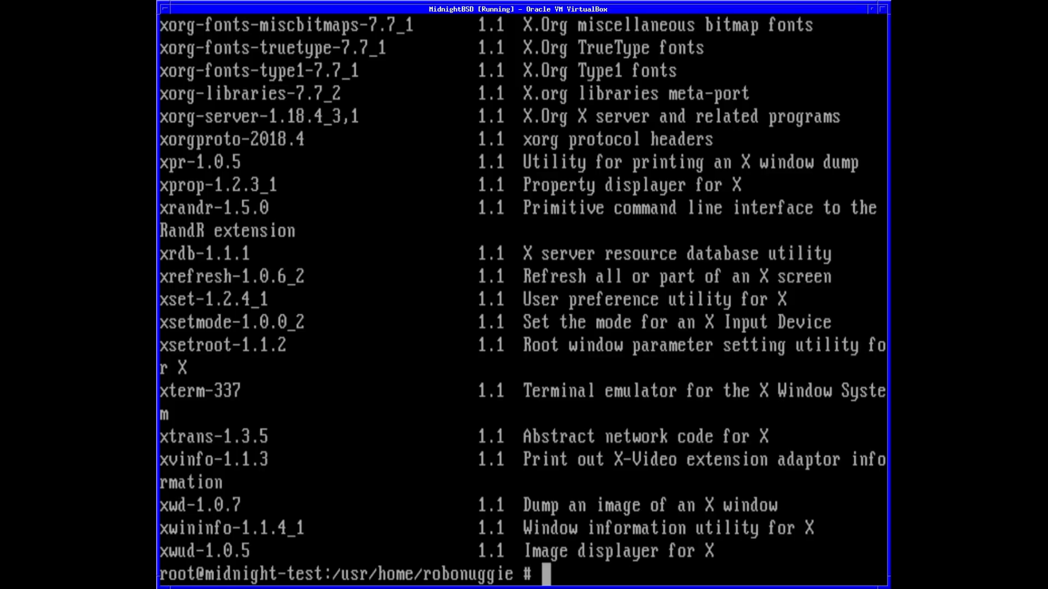
- Page through the package list with mport list | less, then quit the pager and clear the terminal
type("c")
key("BackSpace")
type("mport li")
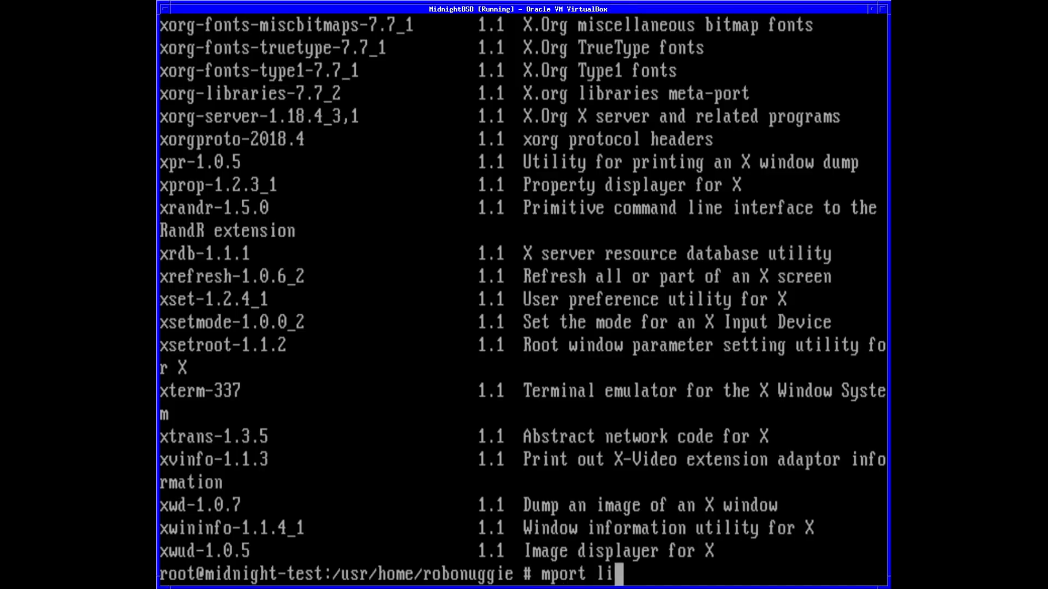
type("st | less")
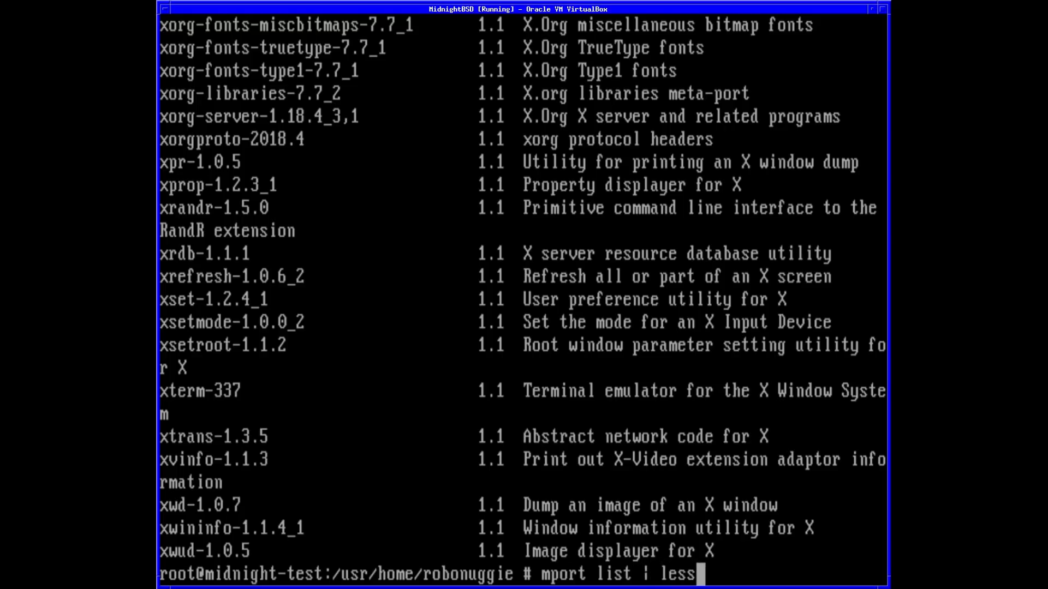
key("Return")
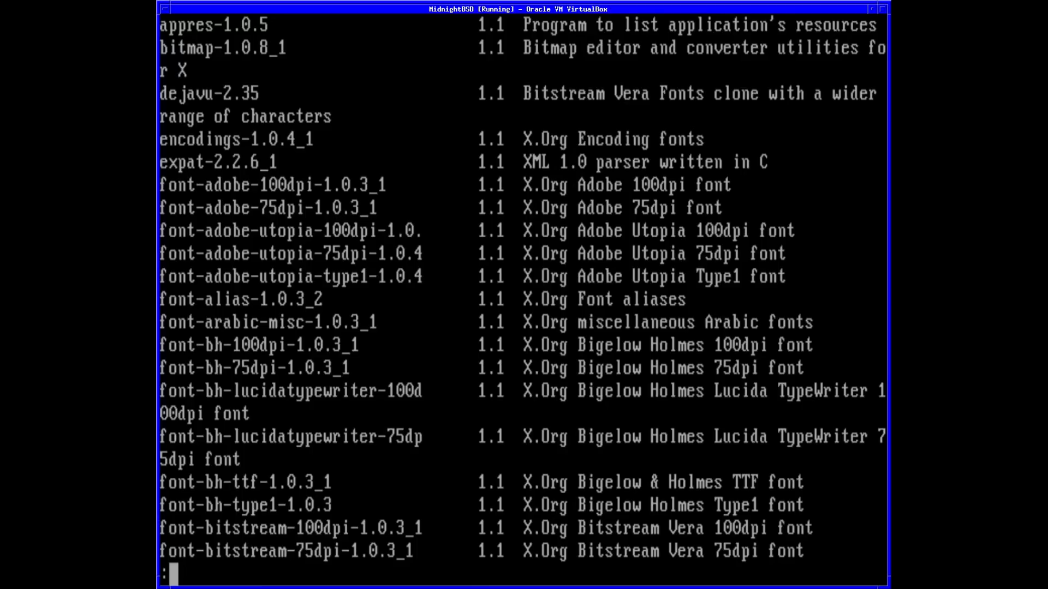
key("space")
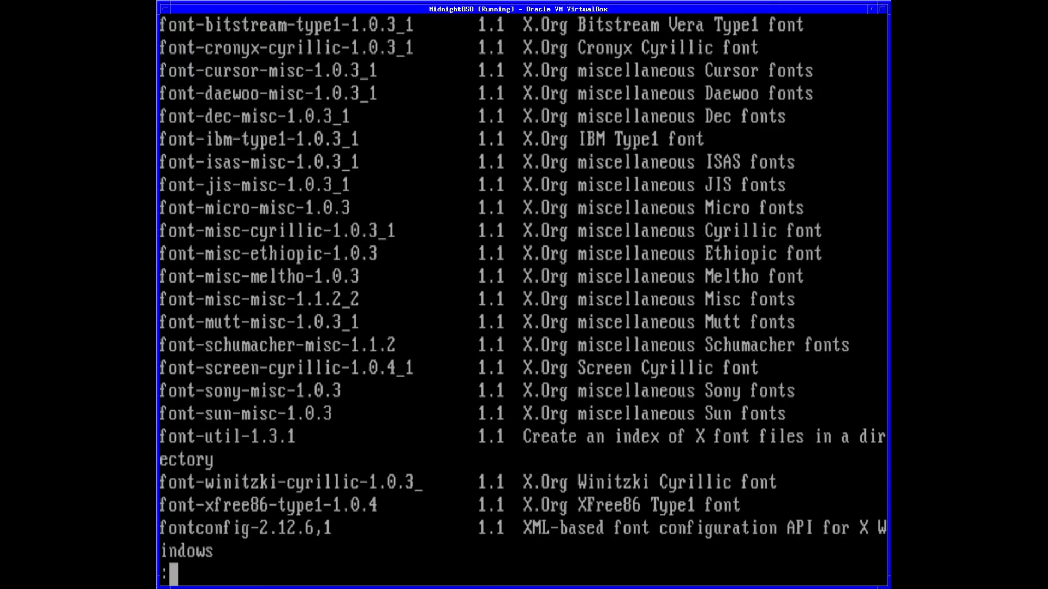
key("space")
key("space")
key("space")
key("space")
key("q")
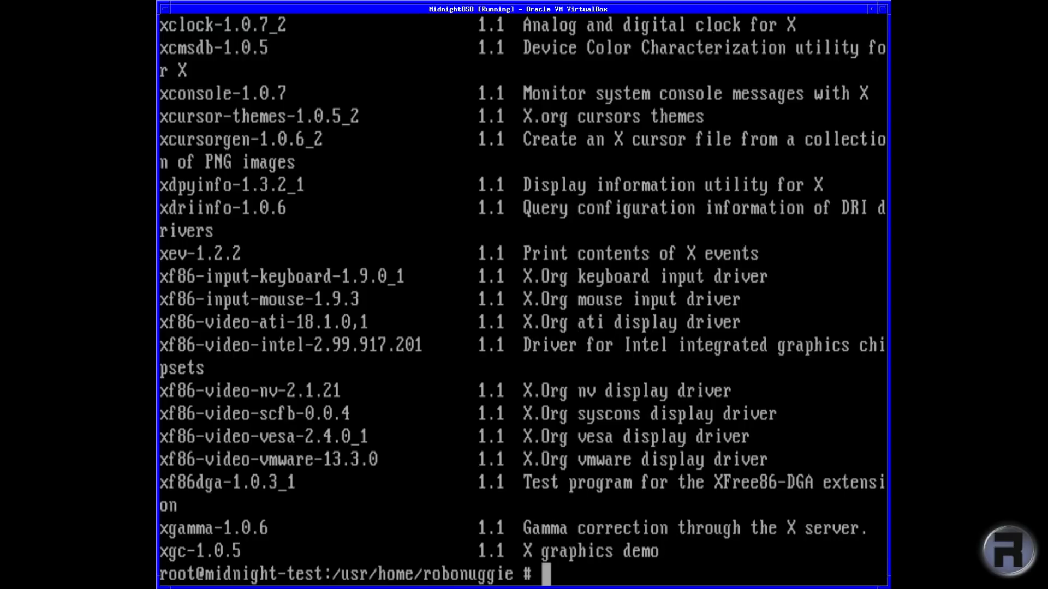
type("clear")
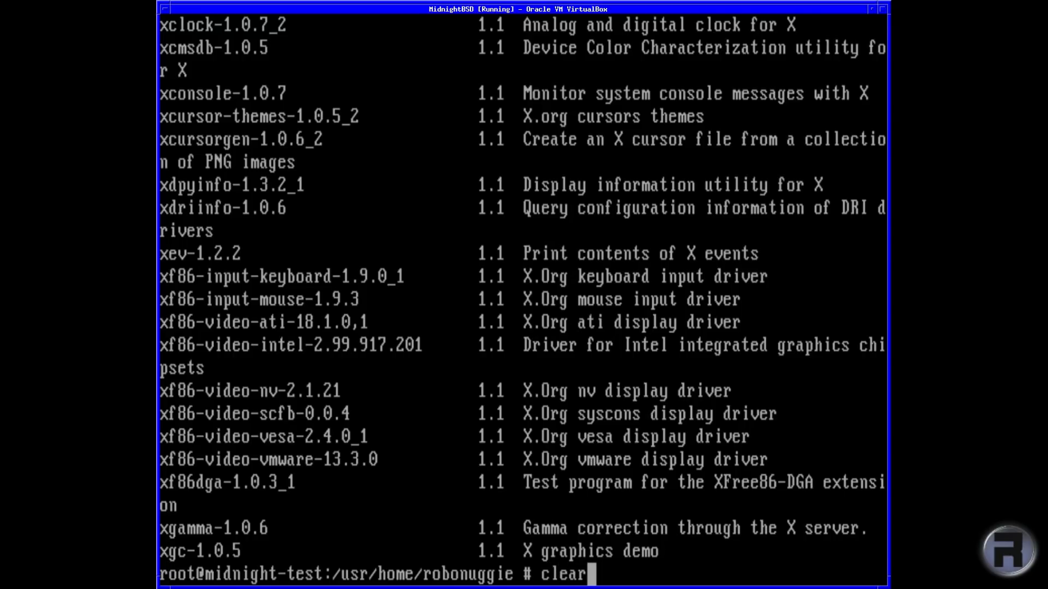
key("Return")
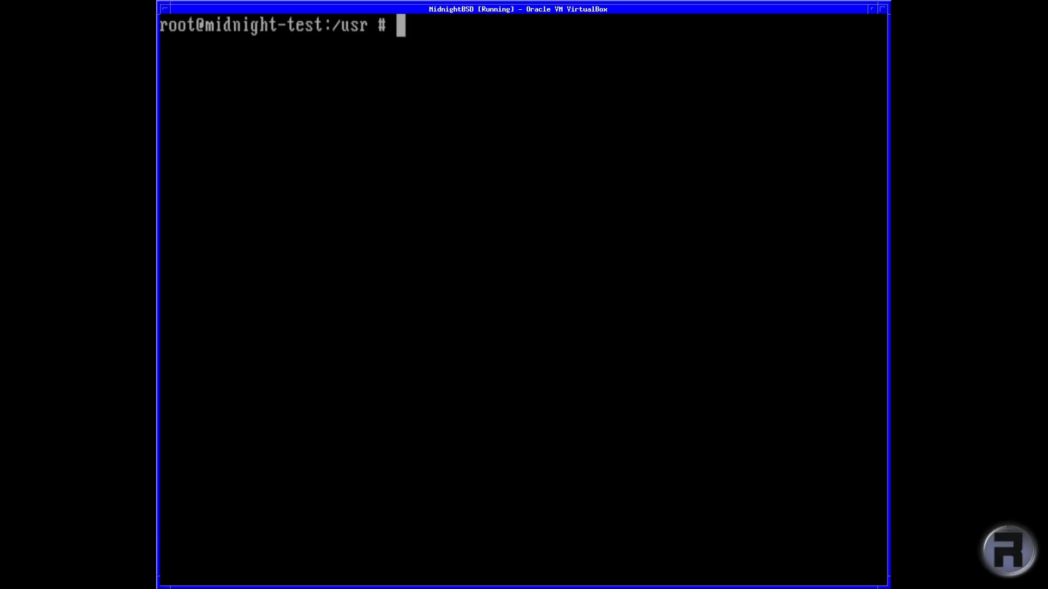
- Change to the /usr/mports directory and list its contents with ls
type("cd /us")
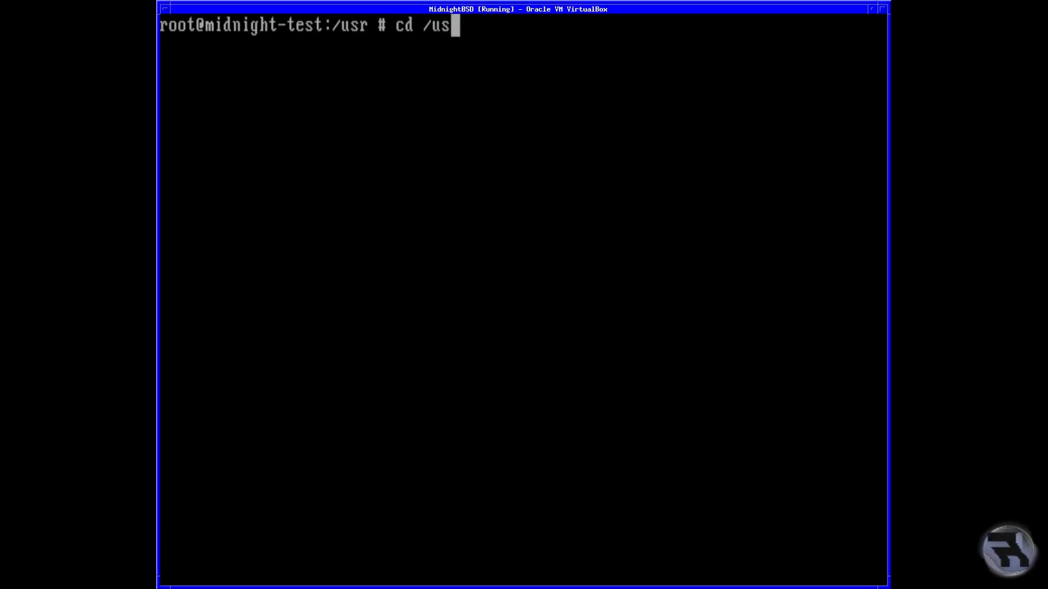
type("r/mports")
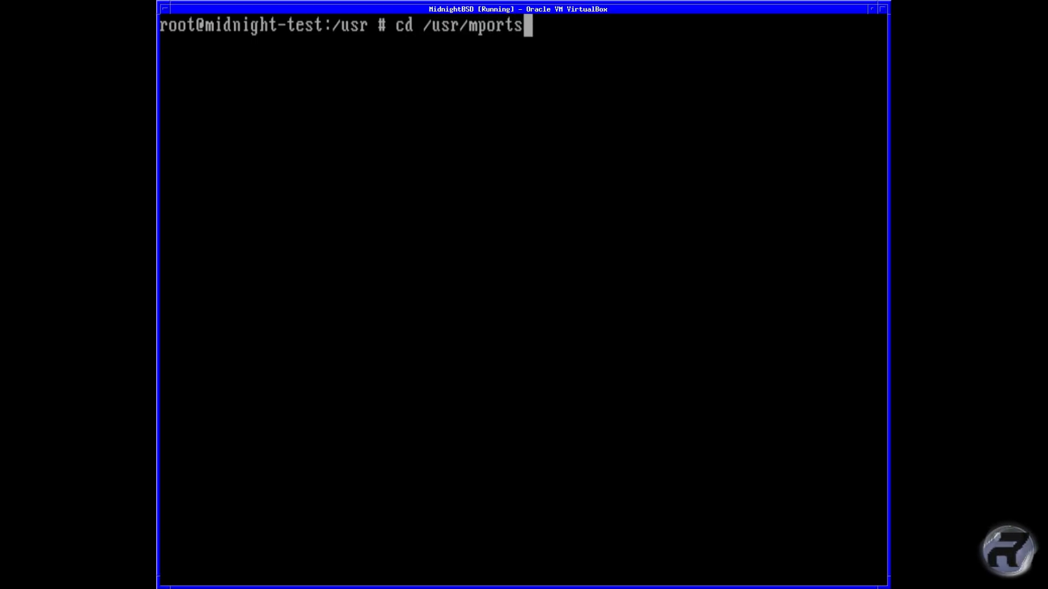
key("Return")
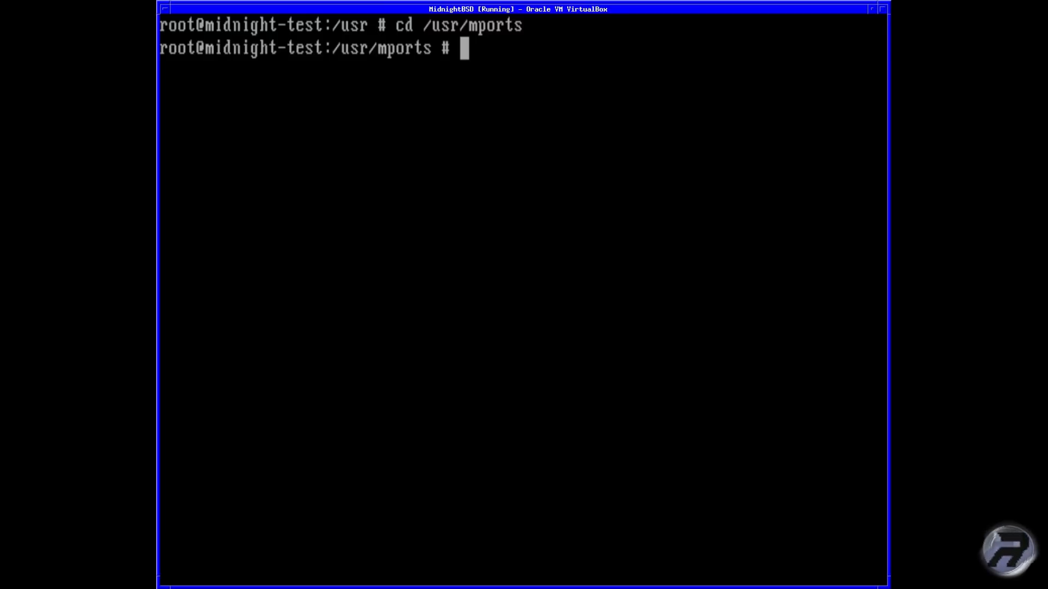
type("ls")
key("Return")
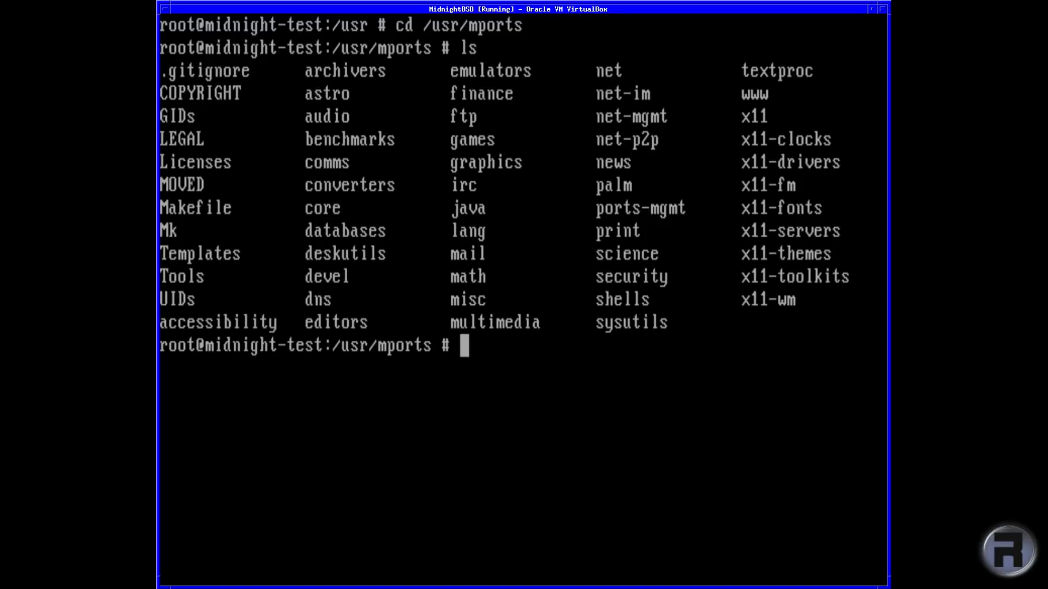
- Change to the x11-wm subdirectory of the mports tree and list the ports it contains
type("cd")
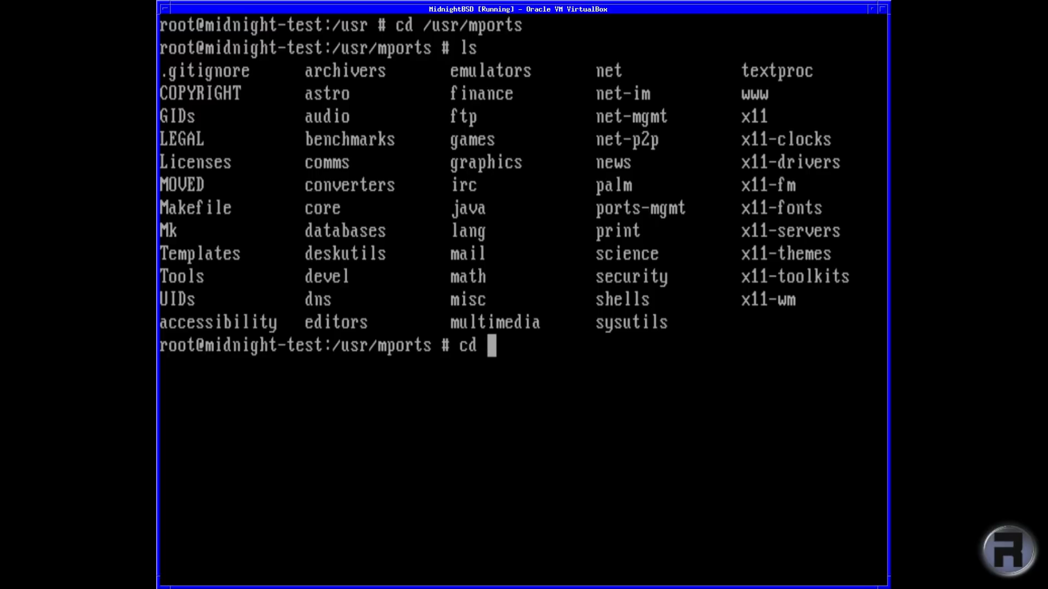
type(" x11")
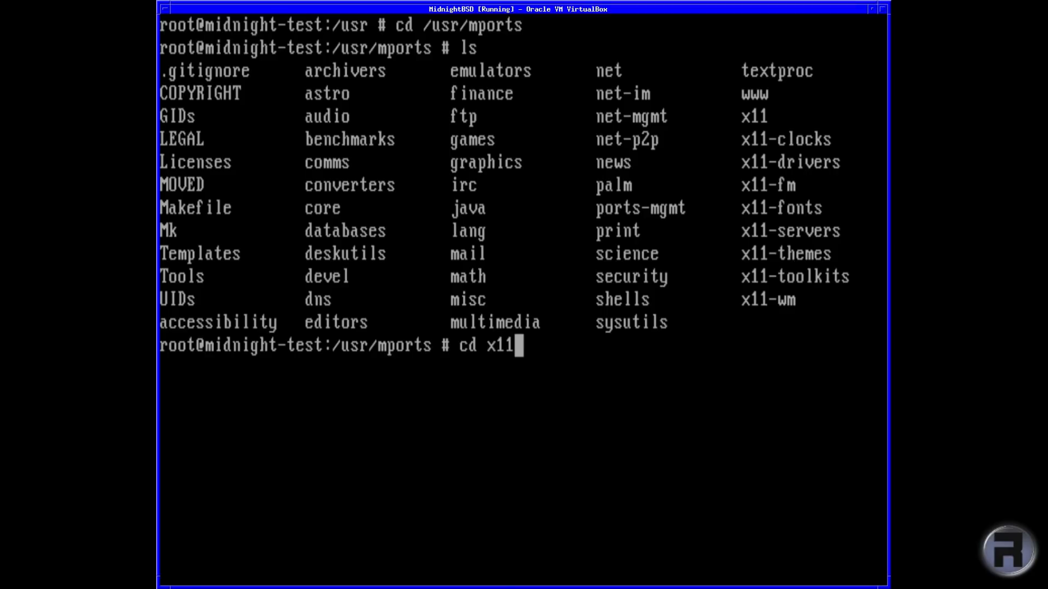
type("-wm")
key("Return")
type("l")
type("s")
key("Return")
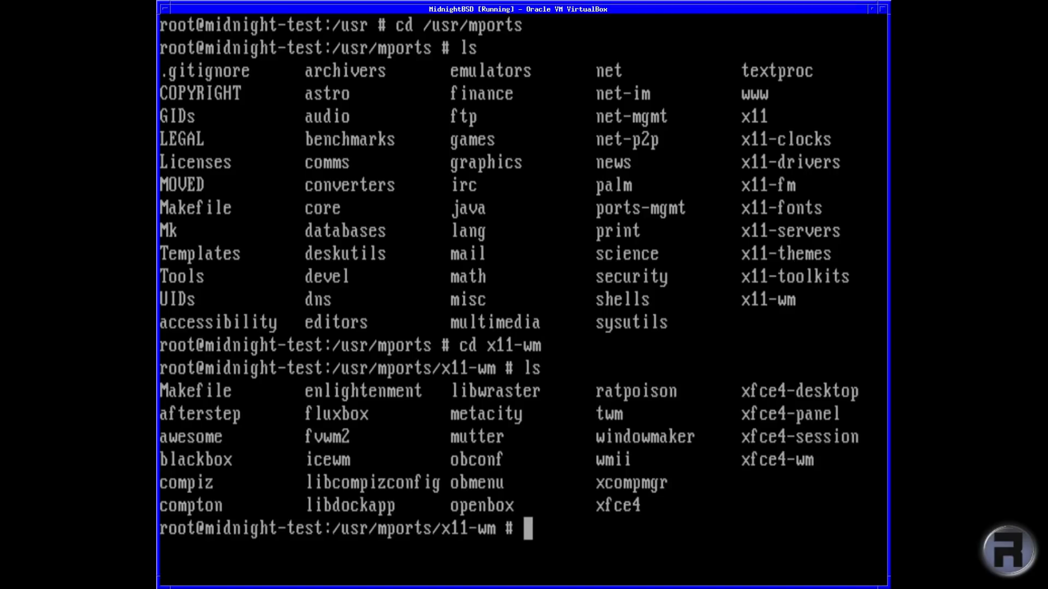
- Change to the xfce4-wm port directory and list its files
type("cd")
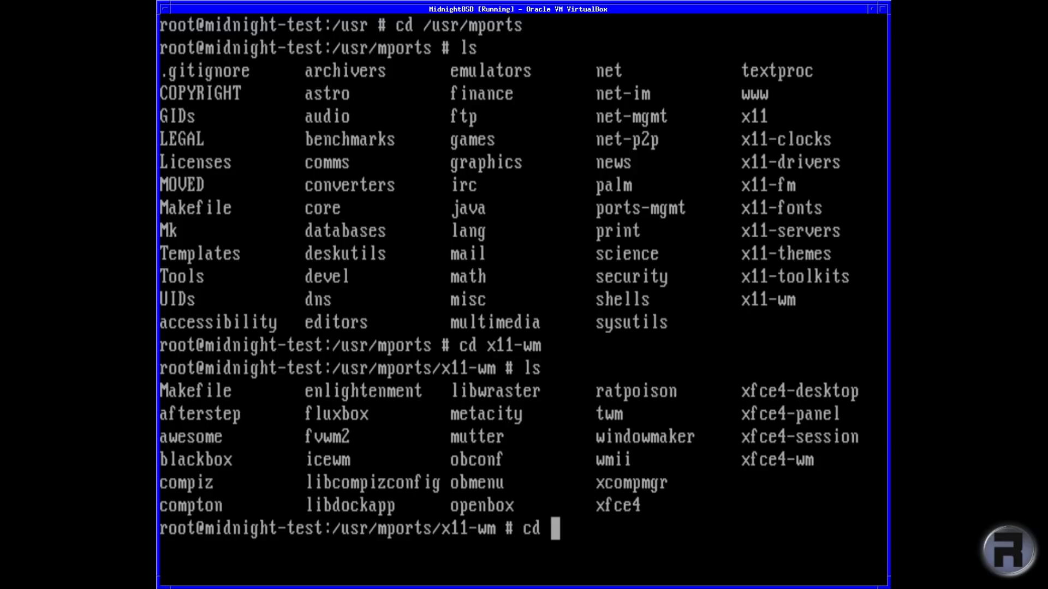
type("xfce4")
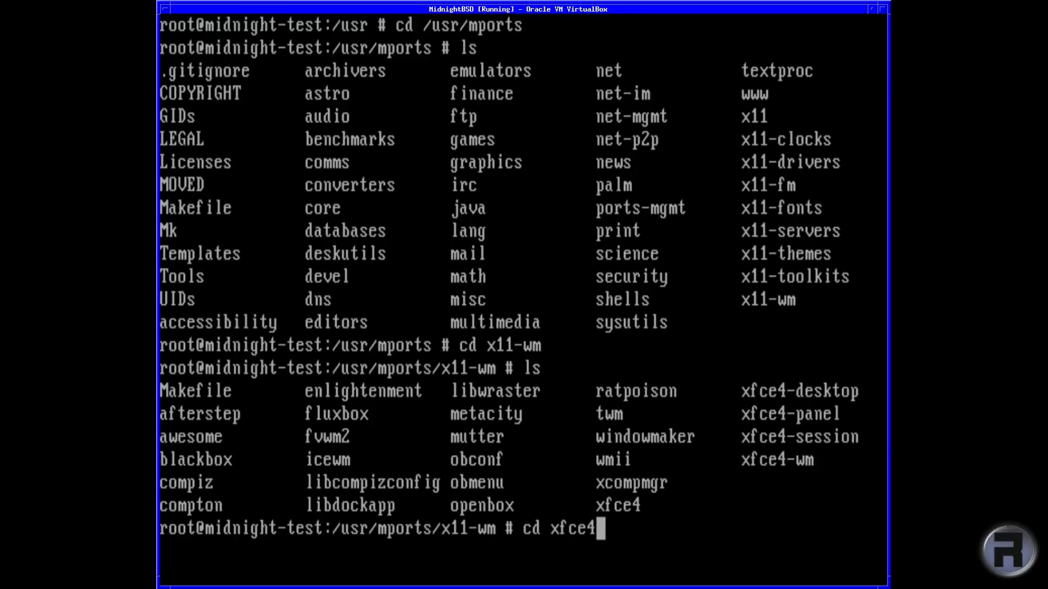
type("-")
type("wm")
key("Return")
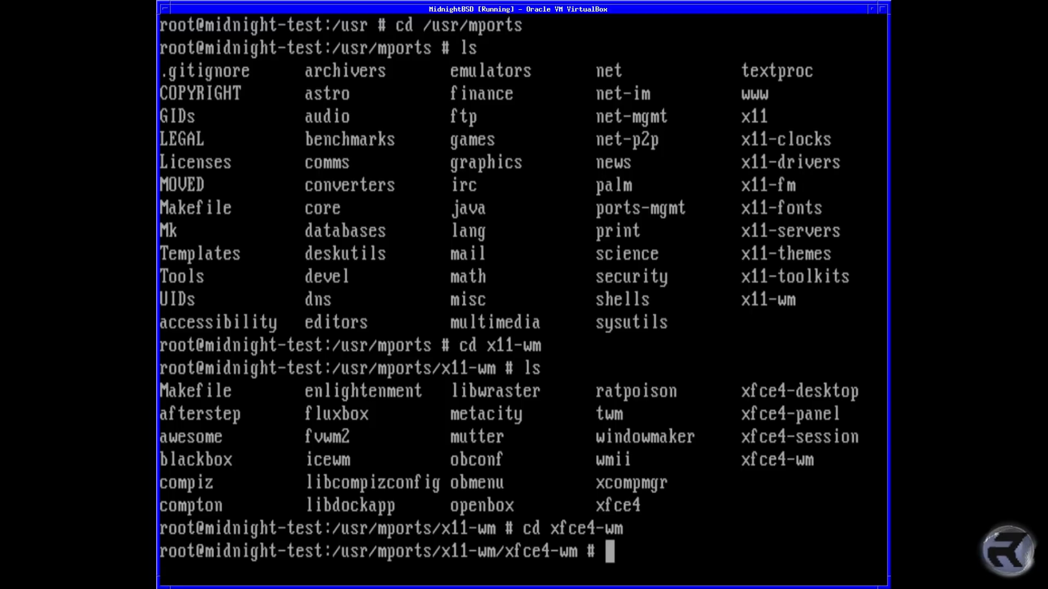
type("ls")
key("Return")
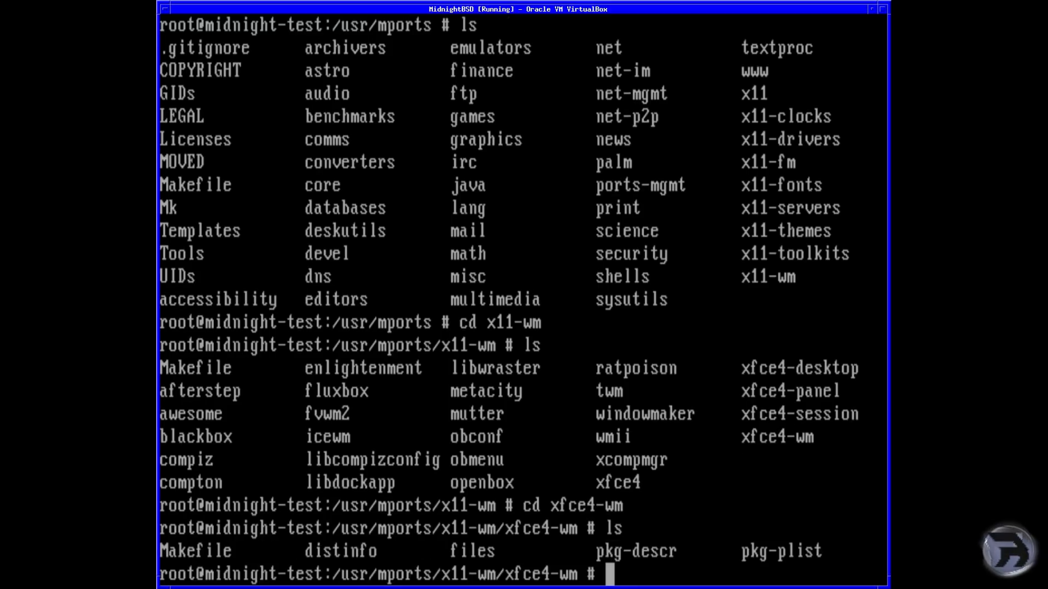
- Try to install the xfce package and the xfce4 package with mport from the xfce4-wm directory
type("mport inst")
type("all ")
type("xfce")
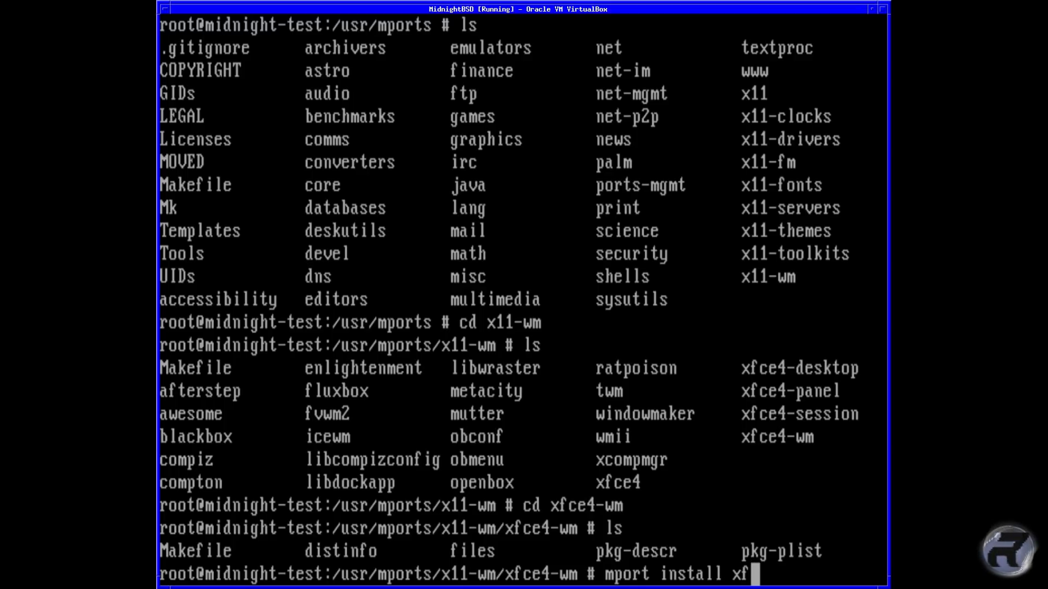
key("Return")
key("Up")
type("4")
key("Return")
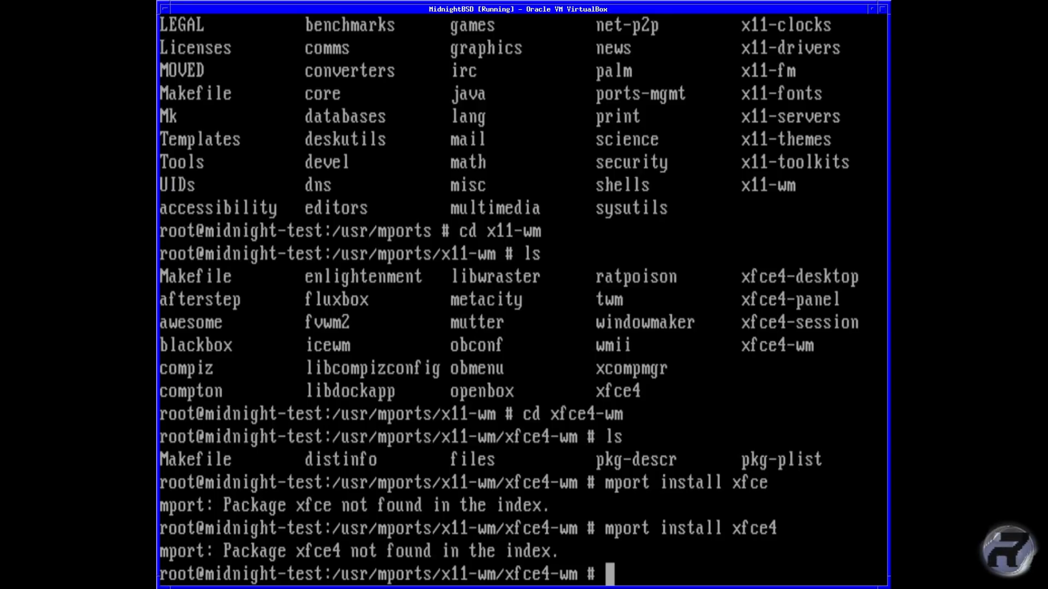
- Install the xfce4-wm package with mport
key("Up")
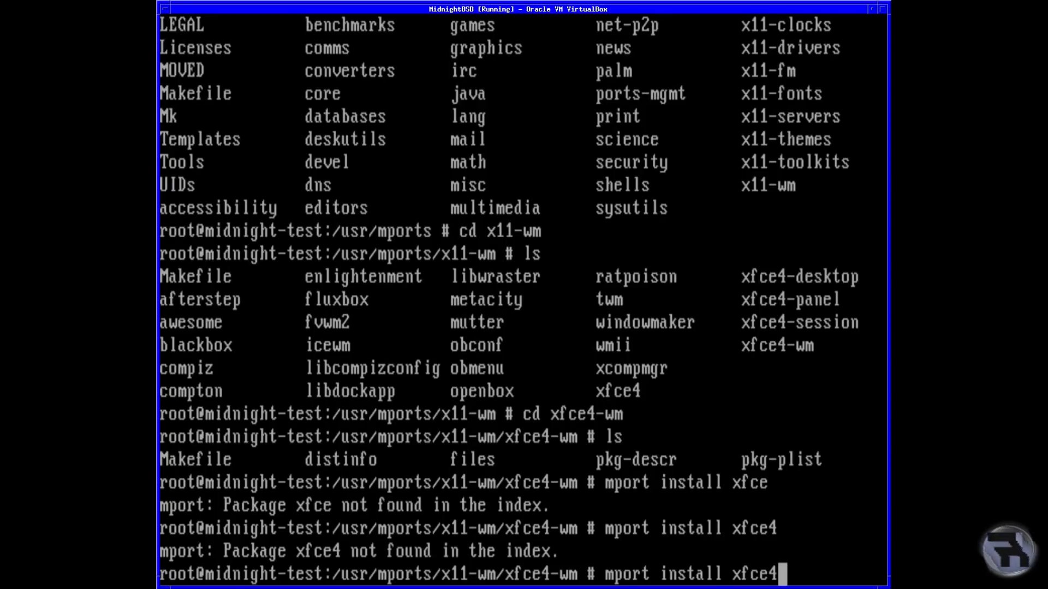
type("-wm")
key("Return")
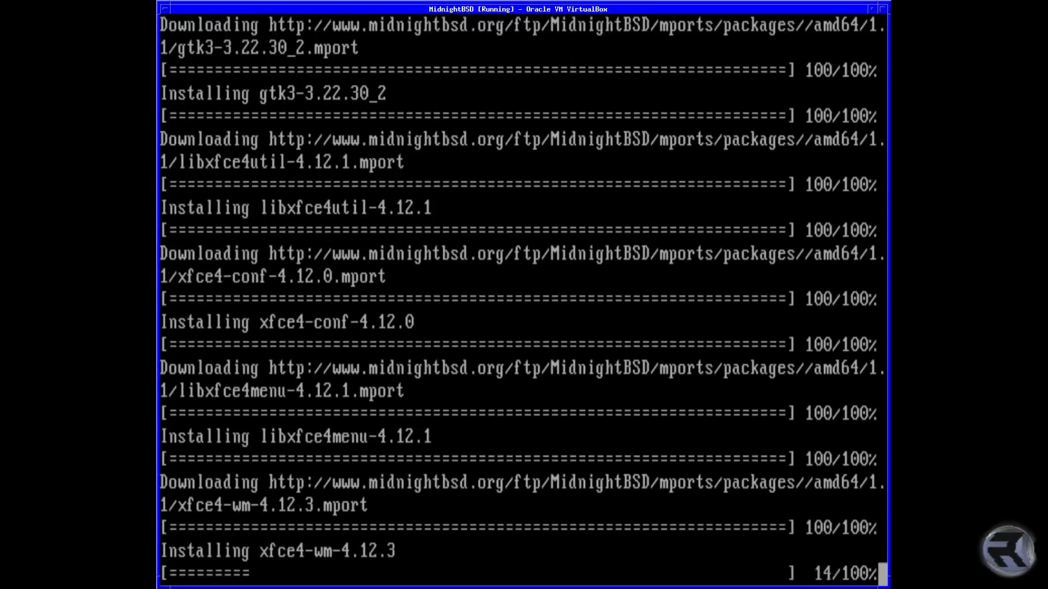
- List the files of the xfce4-wm port, and return to the parent x11-wm directory and list its ports
type("ls")
key("Return")
type("cd ..")
key("Return")
type("ls")
key("Return")
- Try to install the xfce4 package with mport from the x11-wm directory
key("Up")
key("Up")
key("Up")
key("Up")
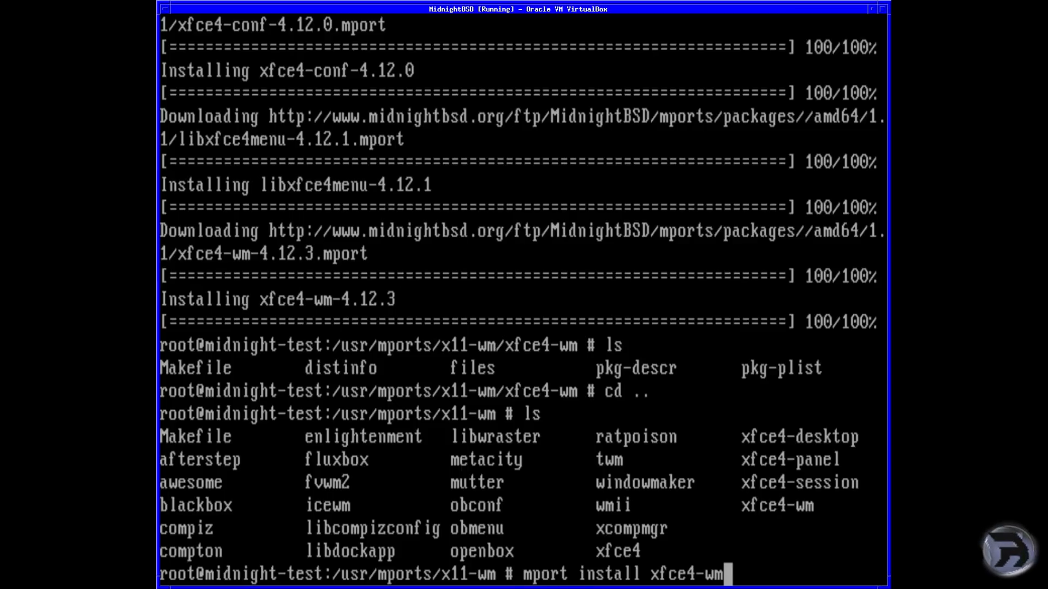
key("BackSpace")
key("BackSpace")
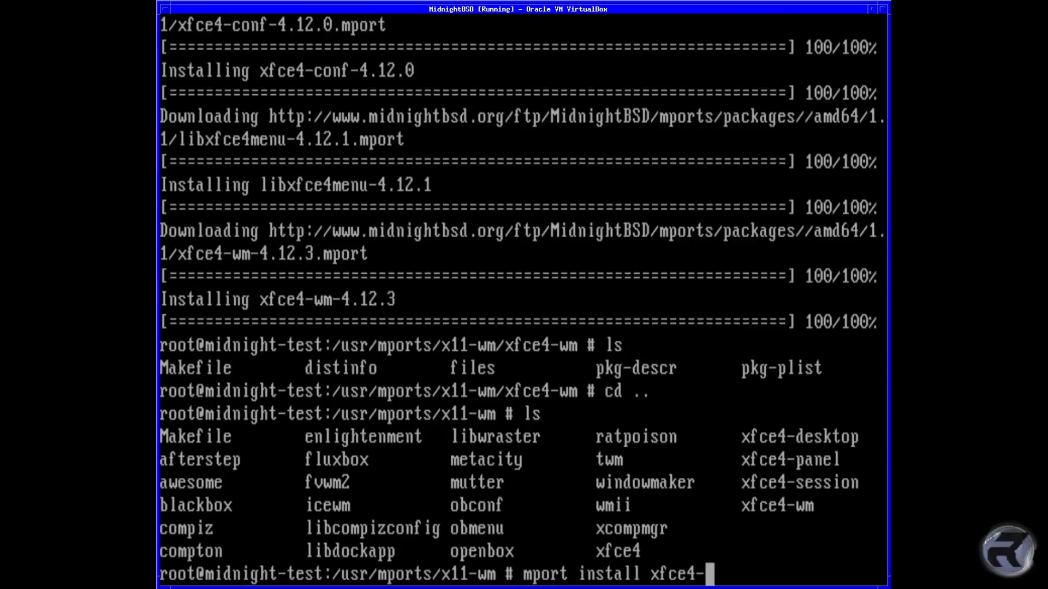
type("s")
type("sion")
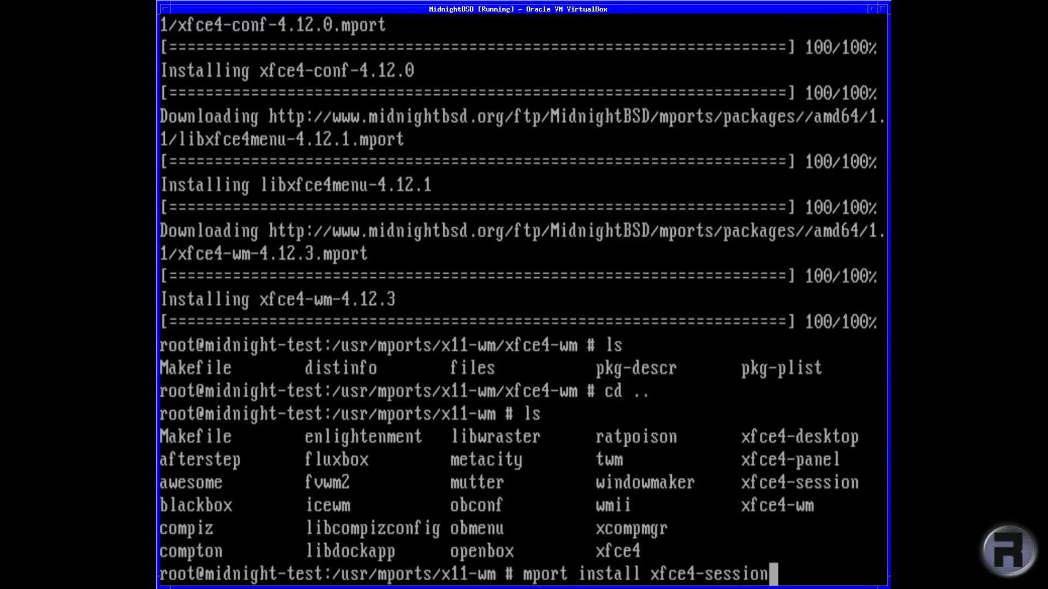
key("BackSpace")
key("BackSpace")
key("BackSpace")
key("BackSpace")
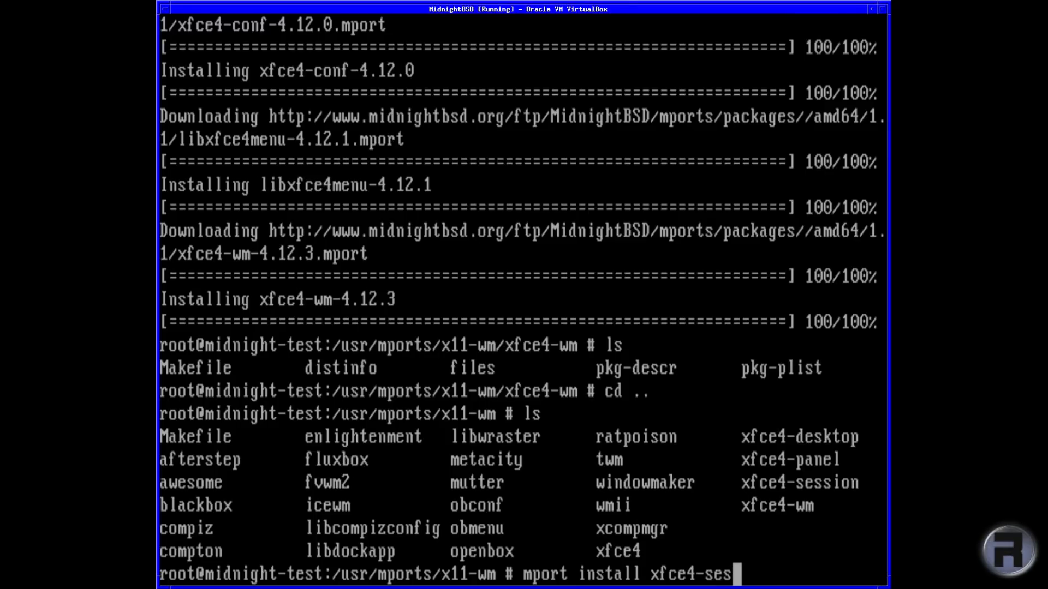
key("BackSpace")
key("BackSpace")
key("BackSpace")
key("BackSpace")
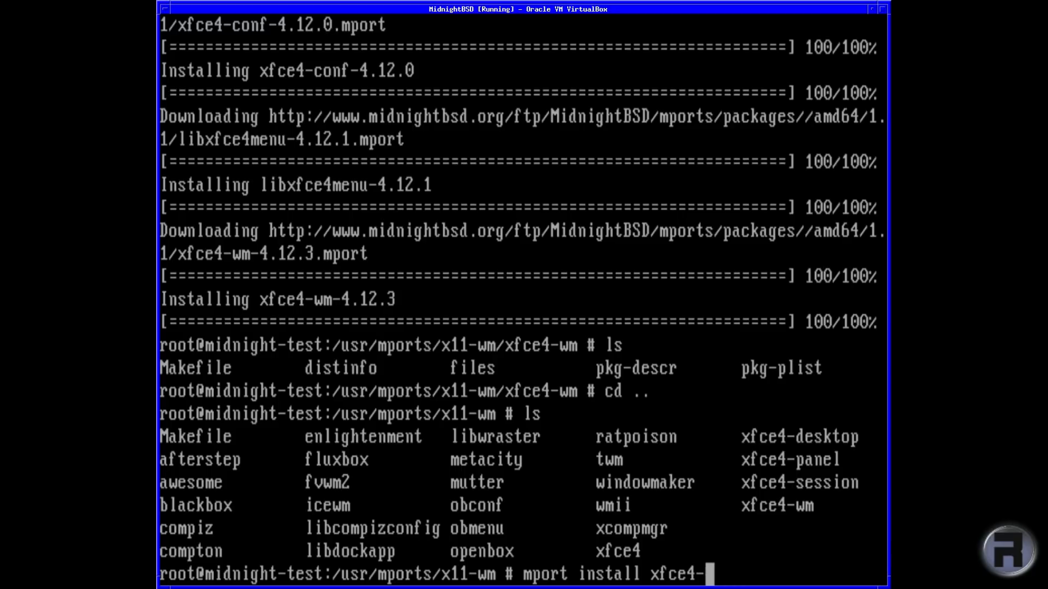
key("Return")
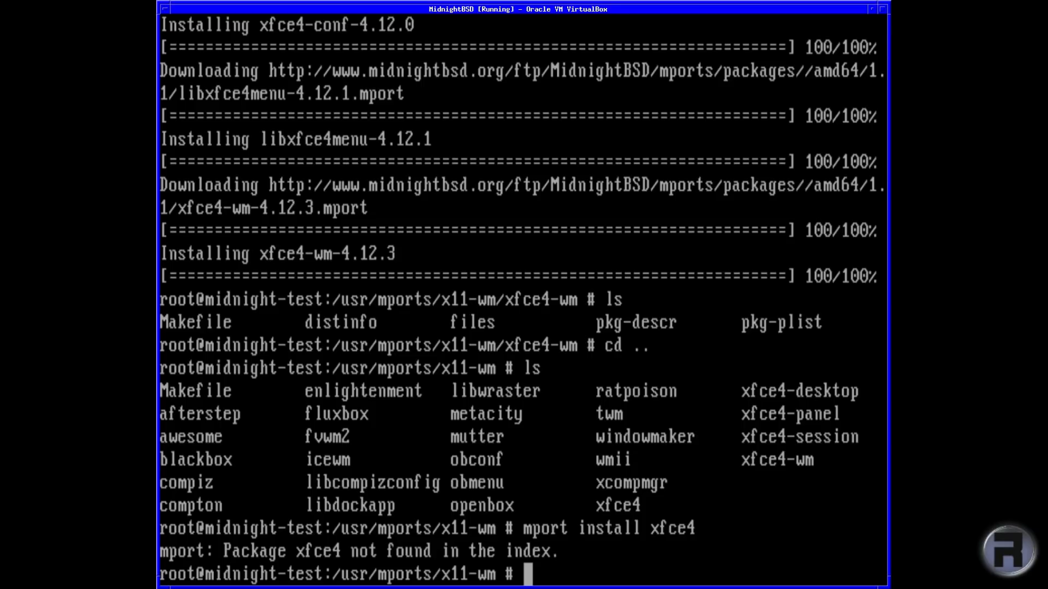
- Review the xfce4 entries in the x11-wm listing and try to install the xfce4-desktop package with mport
left_click_drag(593, 507, 642, 511)
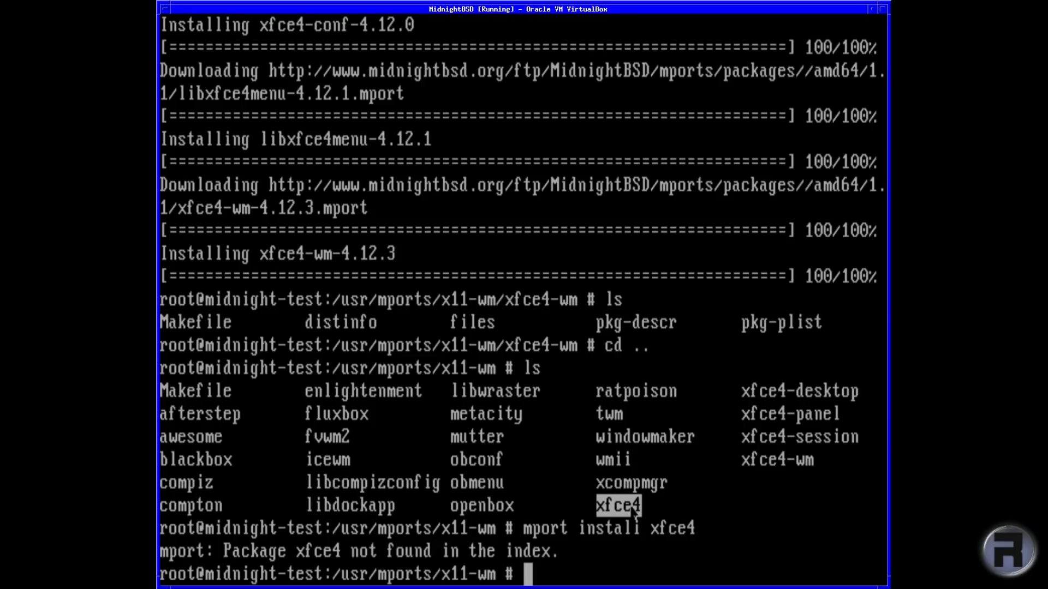
left_click(633, 509)
key("Up")
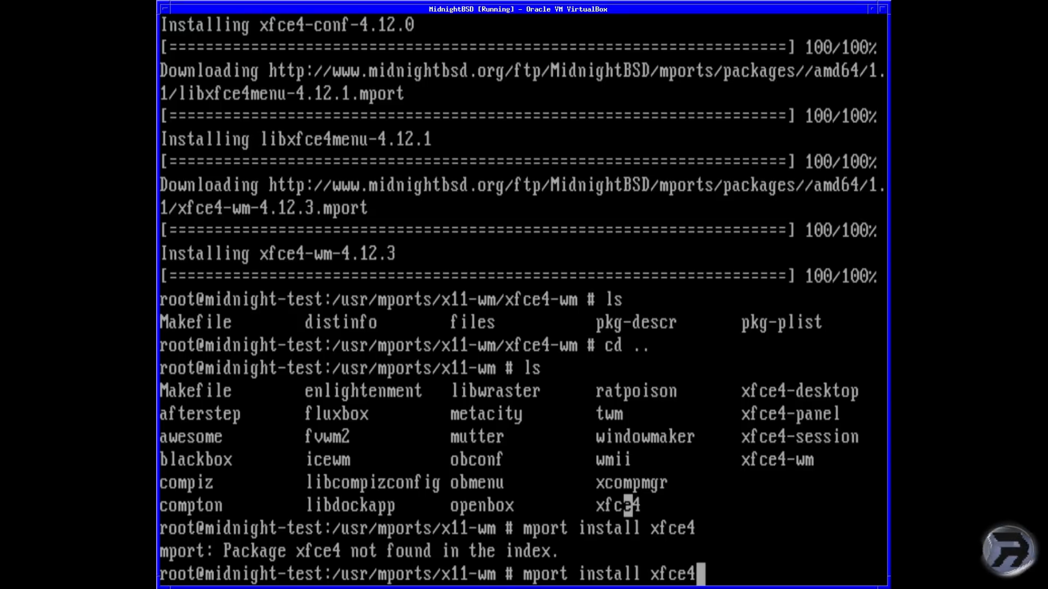
type("-")
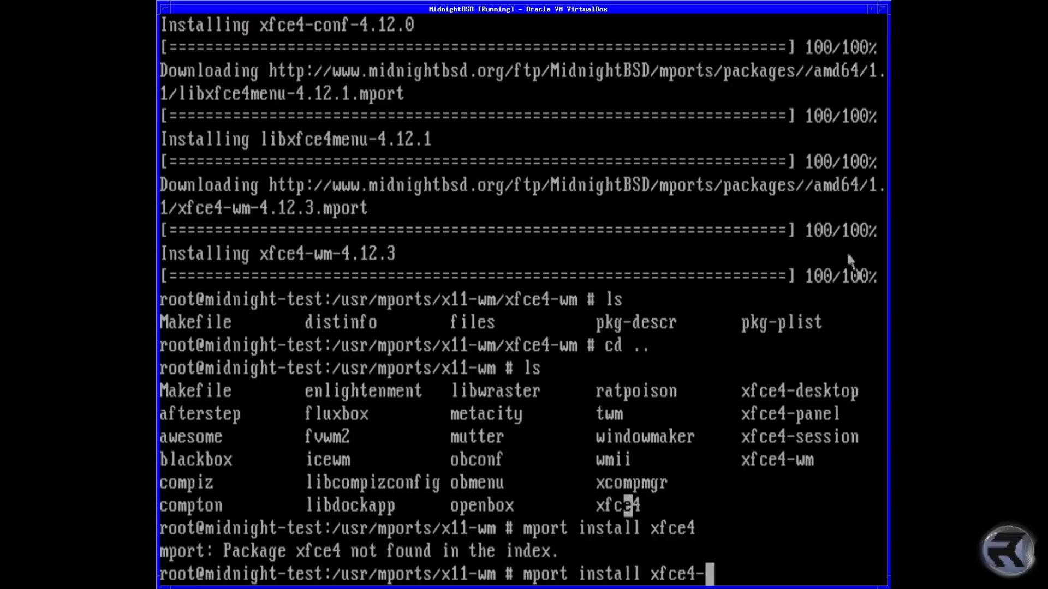
left_click_drag(739, 461, 811, 473)
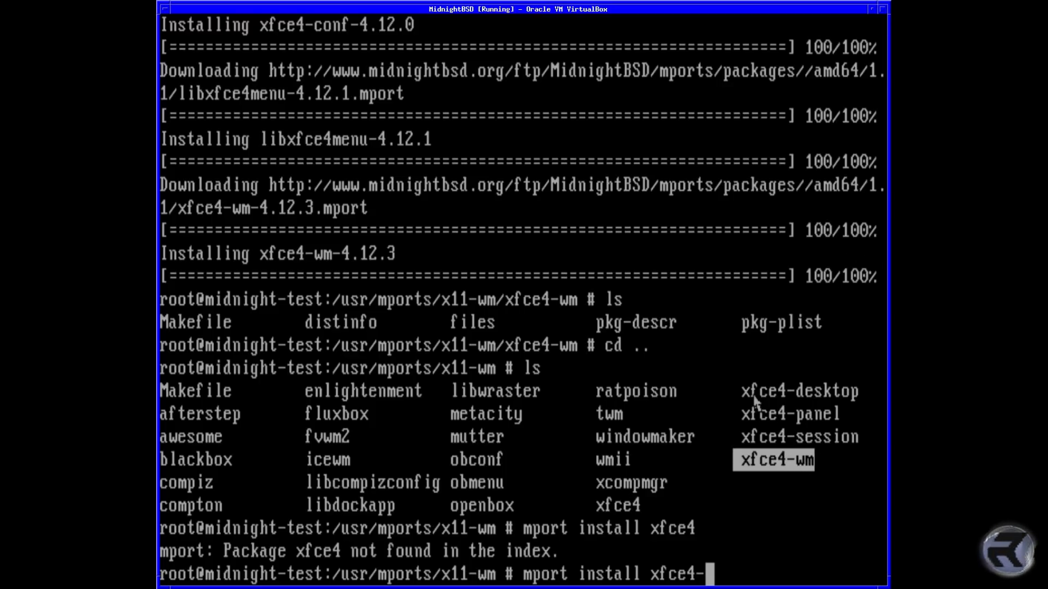
left_click_drag(743, 439, 786, 418)
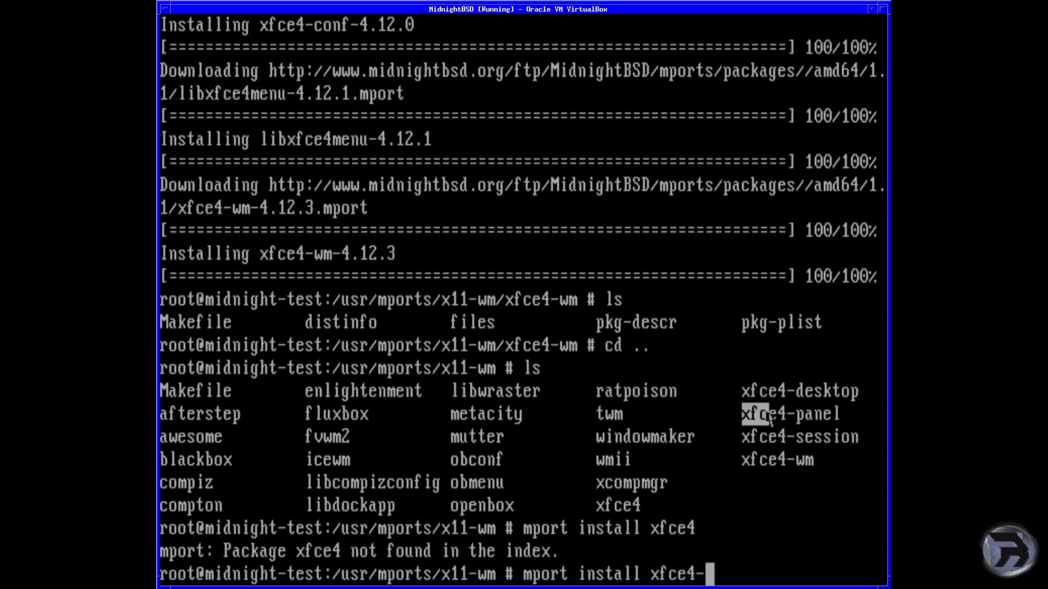
left_click_drag(743, 392, 785, 394)
double_click(771, 423)
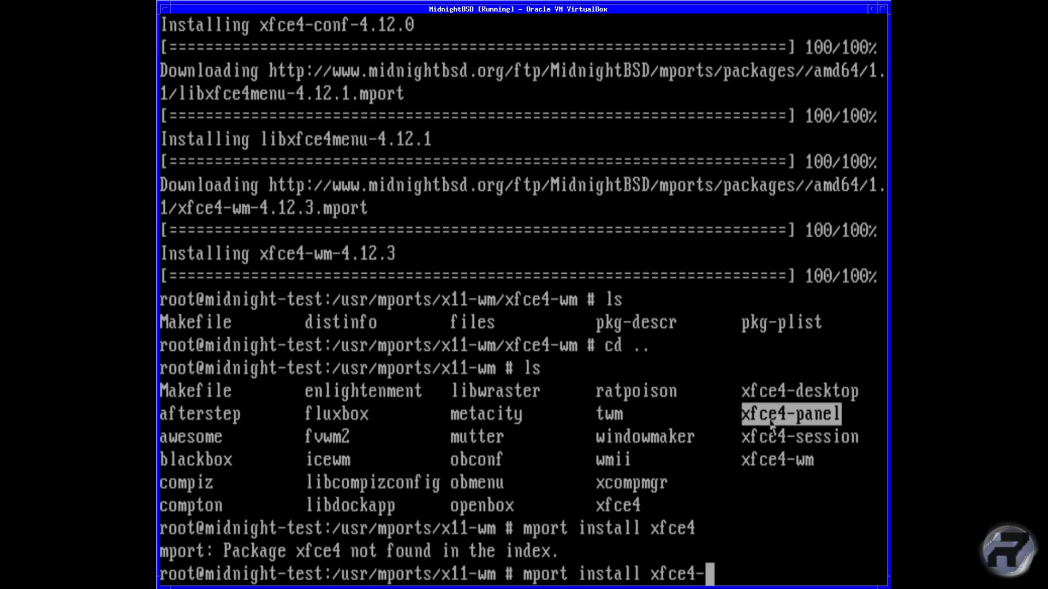
left_click(763, 459)
double_click(763, 491)
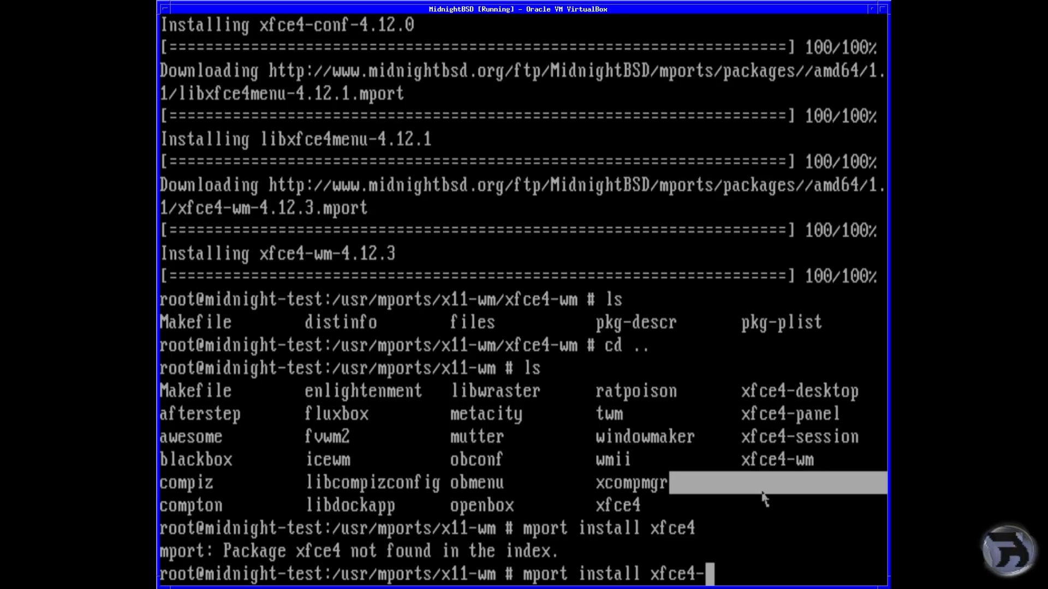
triple_click(764, 491)
double_click(763, 492)
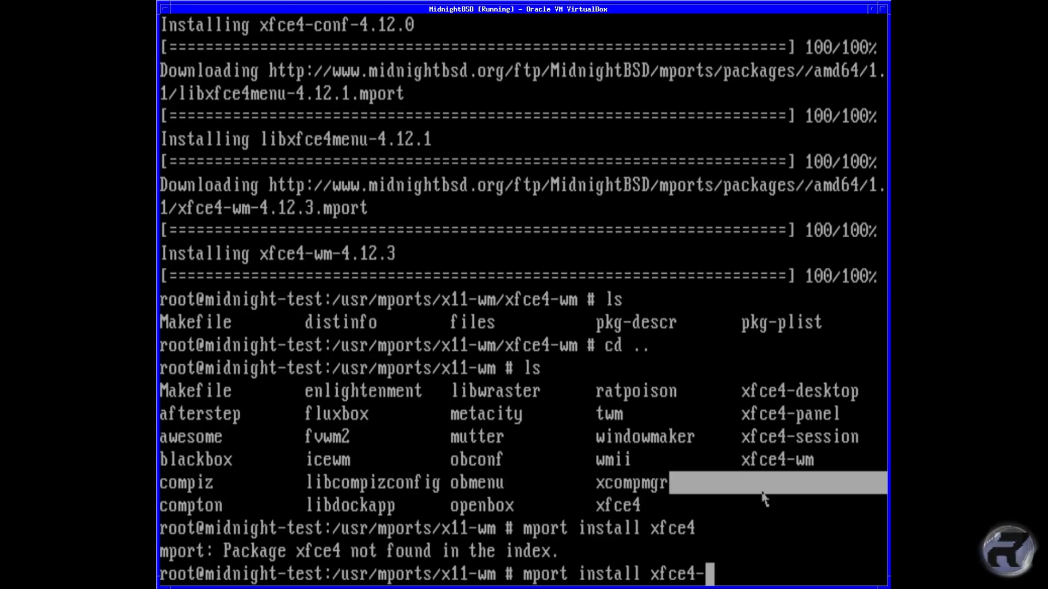
type("desktop")
key("Return")
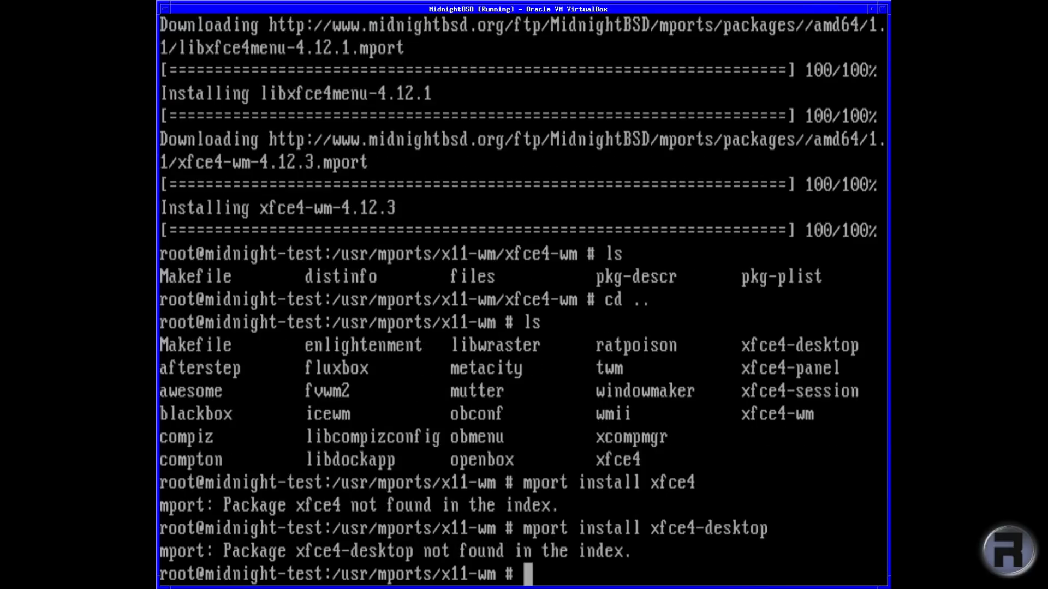
- Install the xfce4-panel package with mport
key("Up")
key("BackSpace")
key("BackSpace")
key("BackSpace")
key("BackSpace")
key("BackSpace")
key("BackSpace")
key("BackSpace")
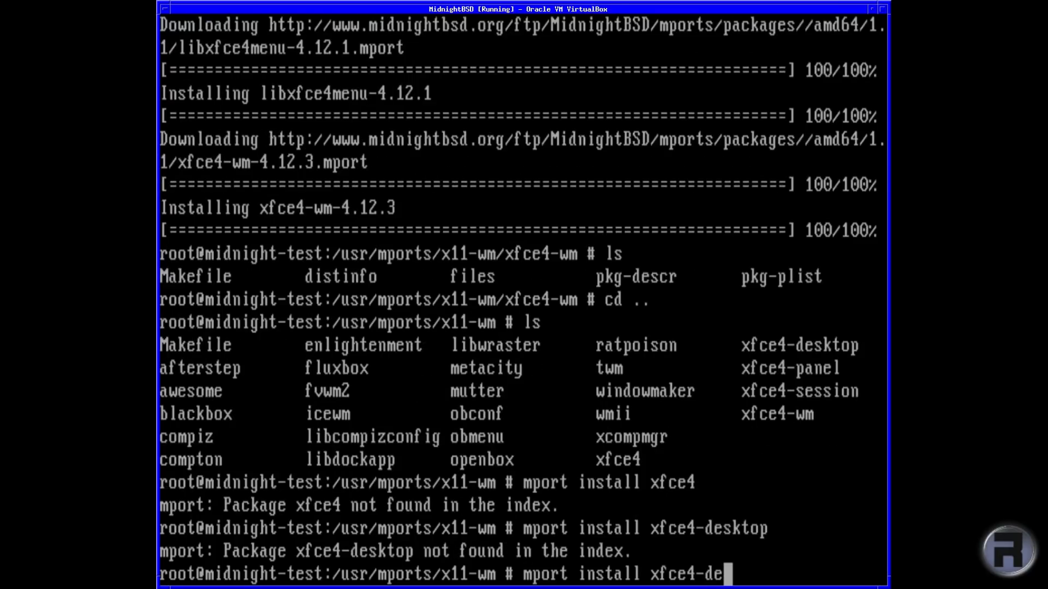
type("panel")
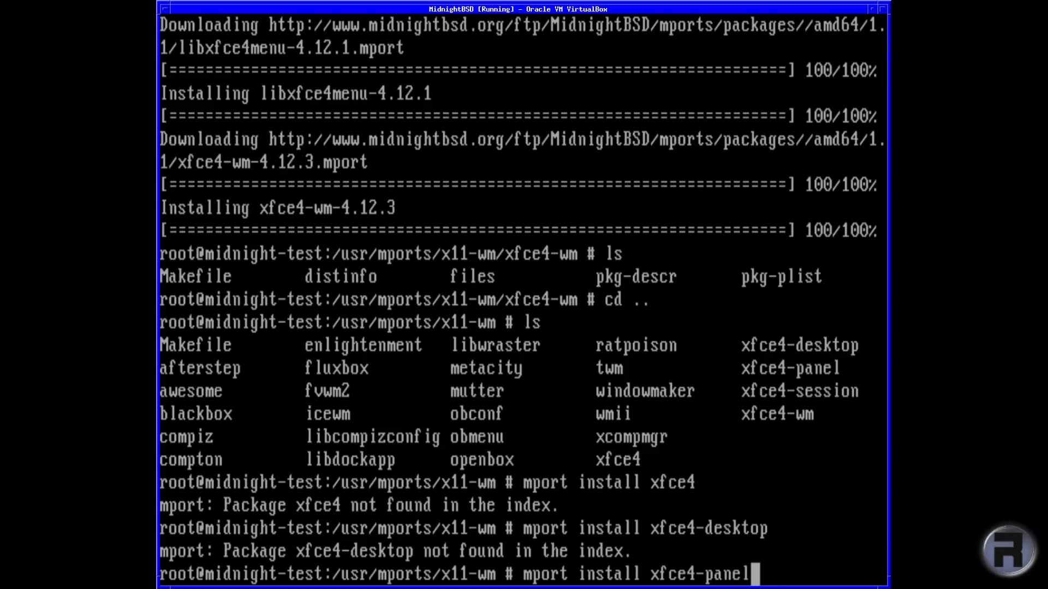
key("Return")
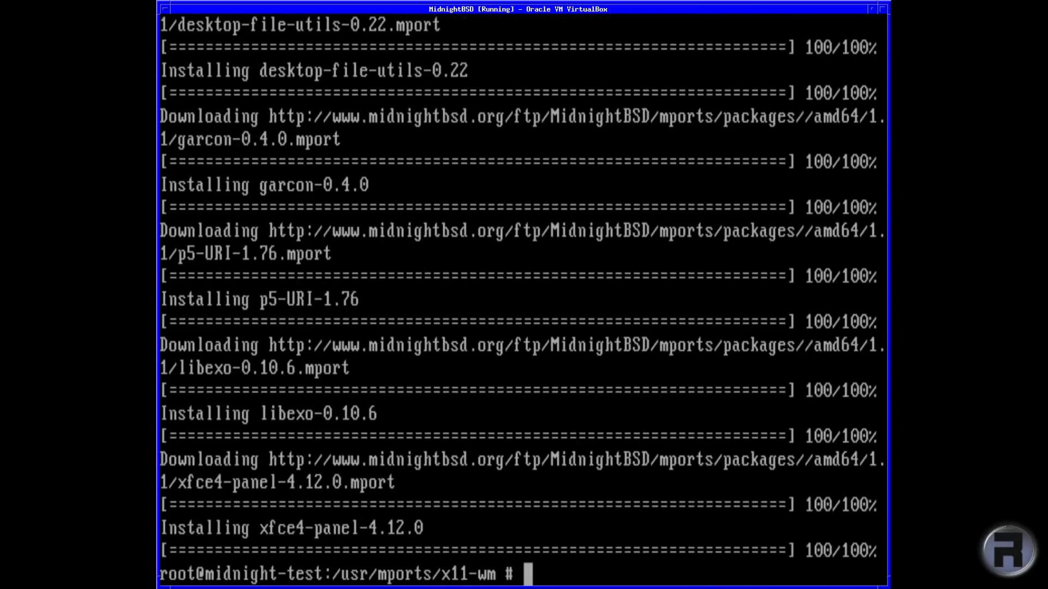
- List the ports in the x11-wm directory again and leave the command line empty
type("ls")
key("Return")
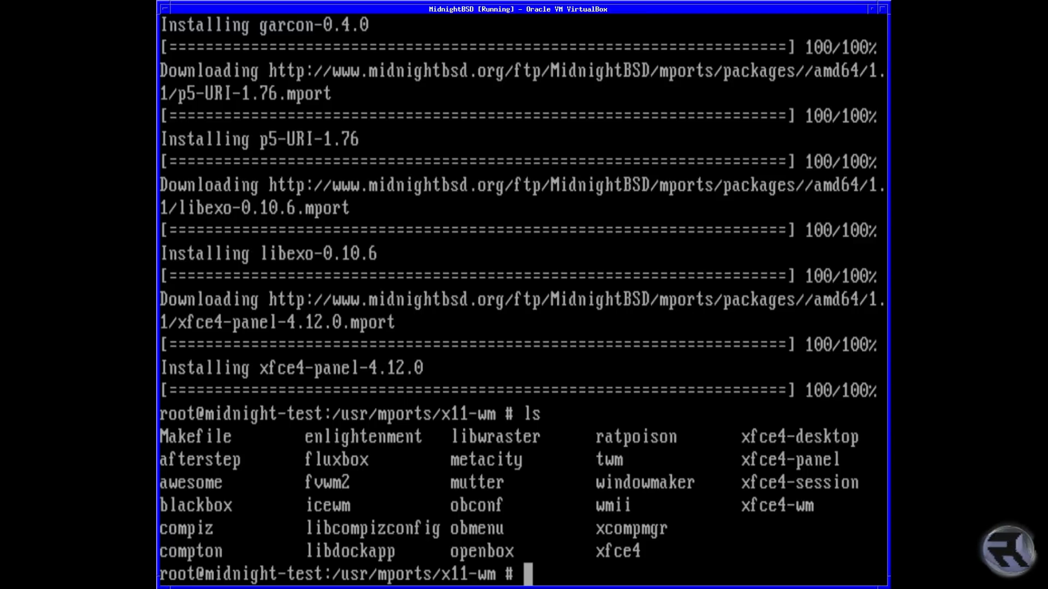
key("Up")
key("Up")
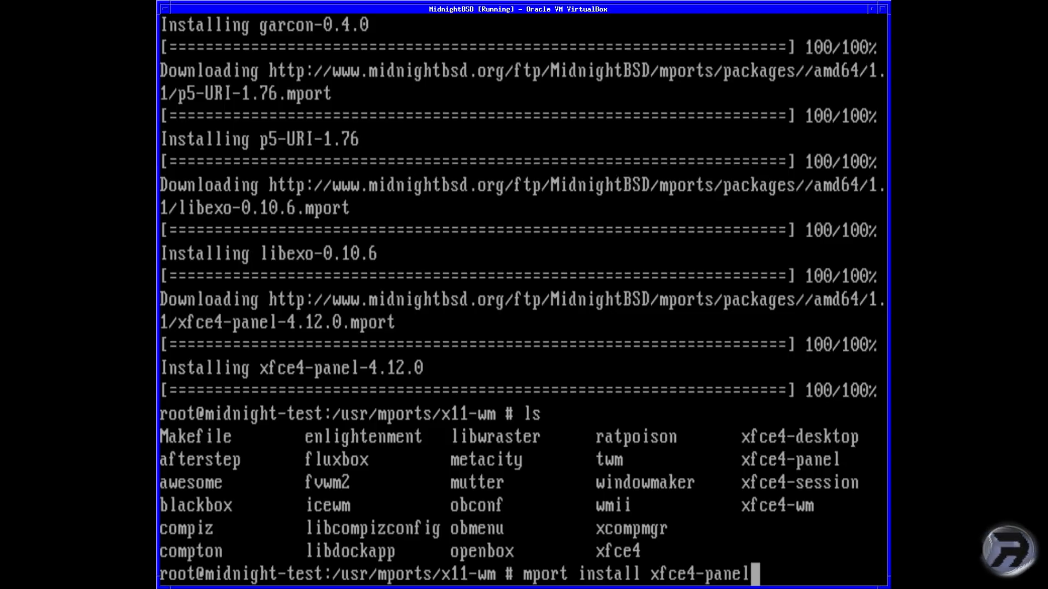
key("Down")
key("Down")
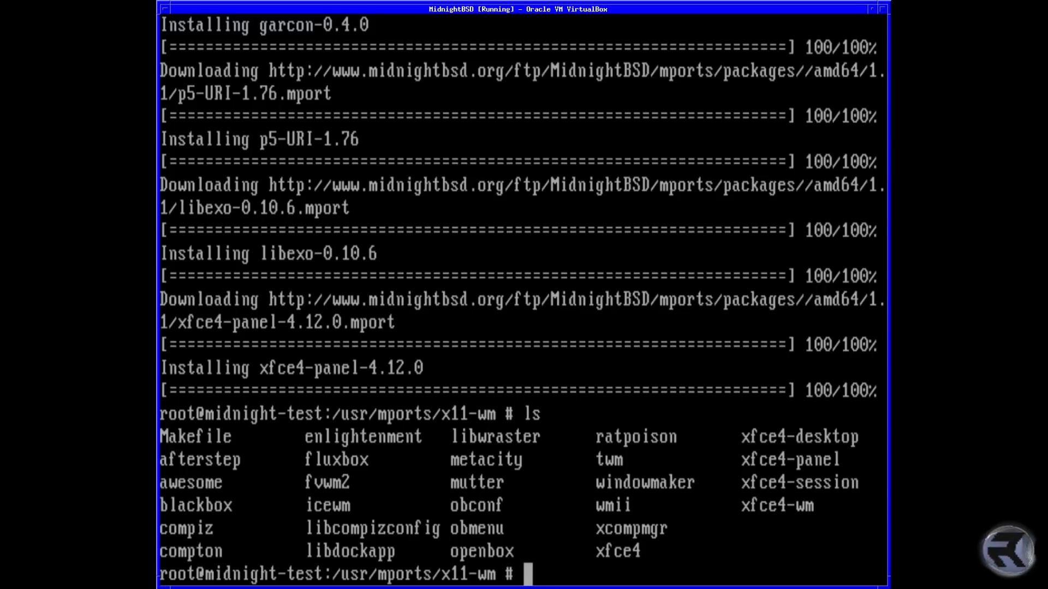
- Change to the xfce4 port directory and list its files
type("cd ")
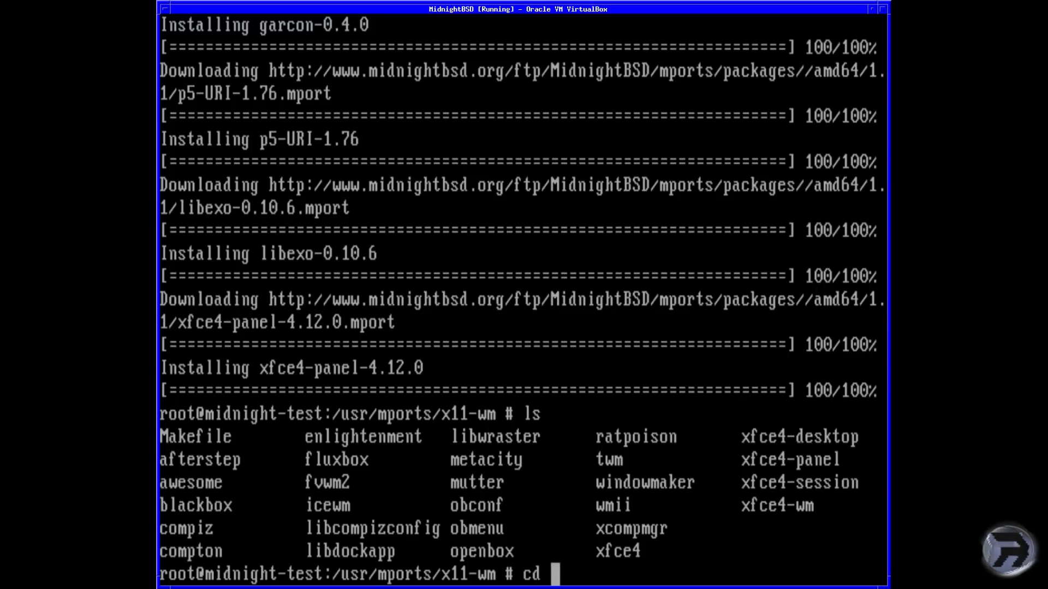
type("xfce4")
key("Return")
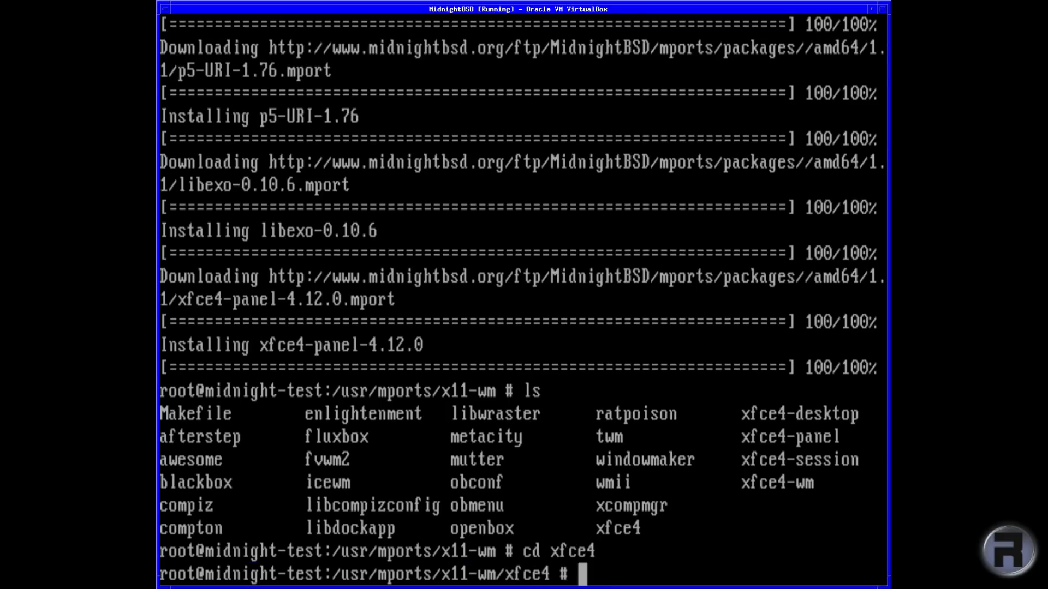
type("ls")
key("Return")
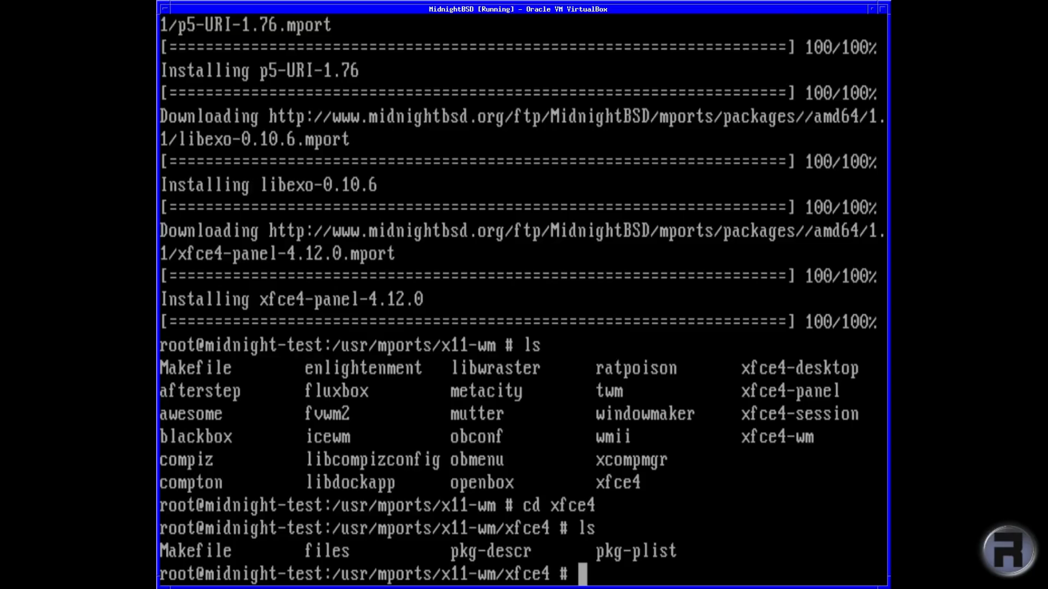
- Try to configure the xfce4 port with make config, and interrupt the dialog4ports download
type("make config")
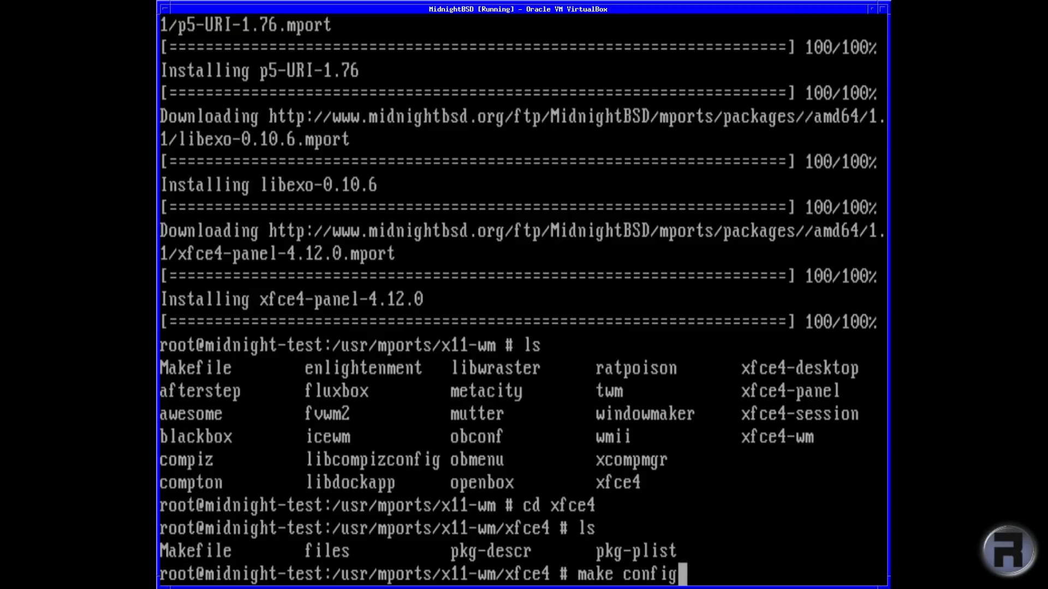
key("Return")
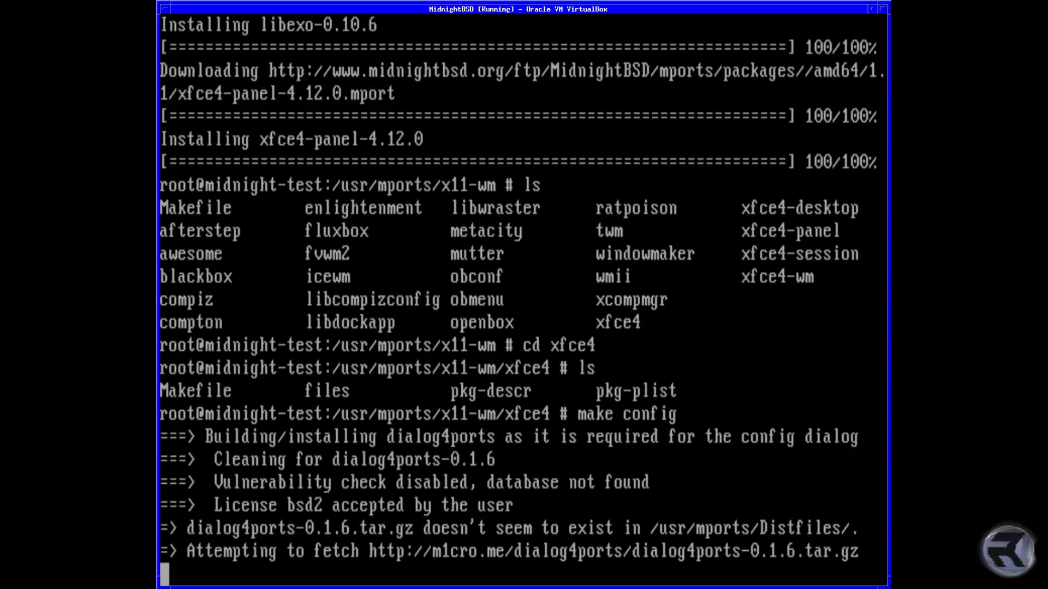
key("ctrl+c")
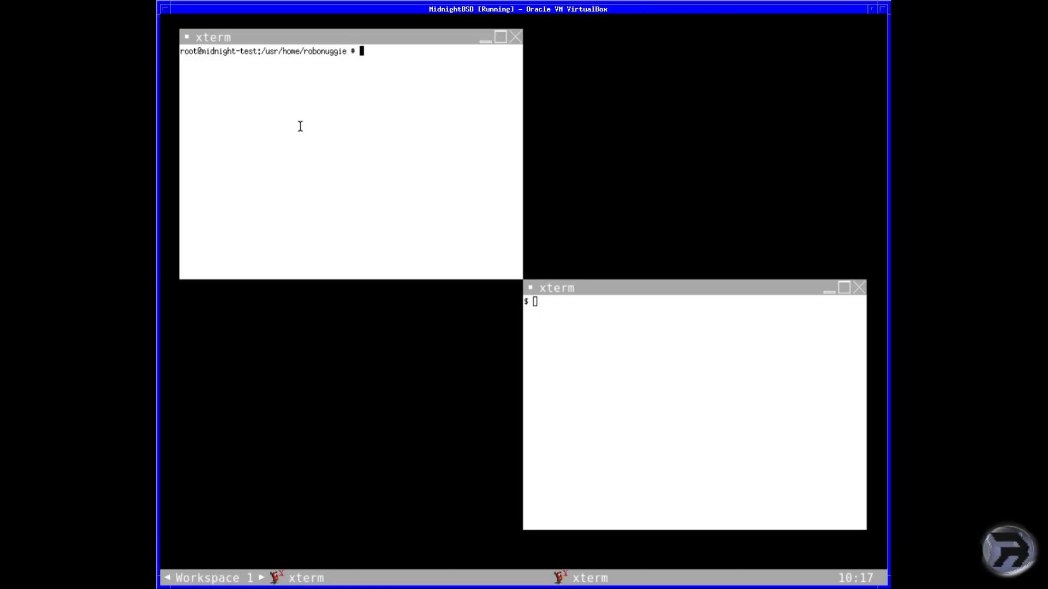
- Look for Firefox in the root xterm with whereis and with an mport search
type("whereis")
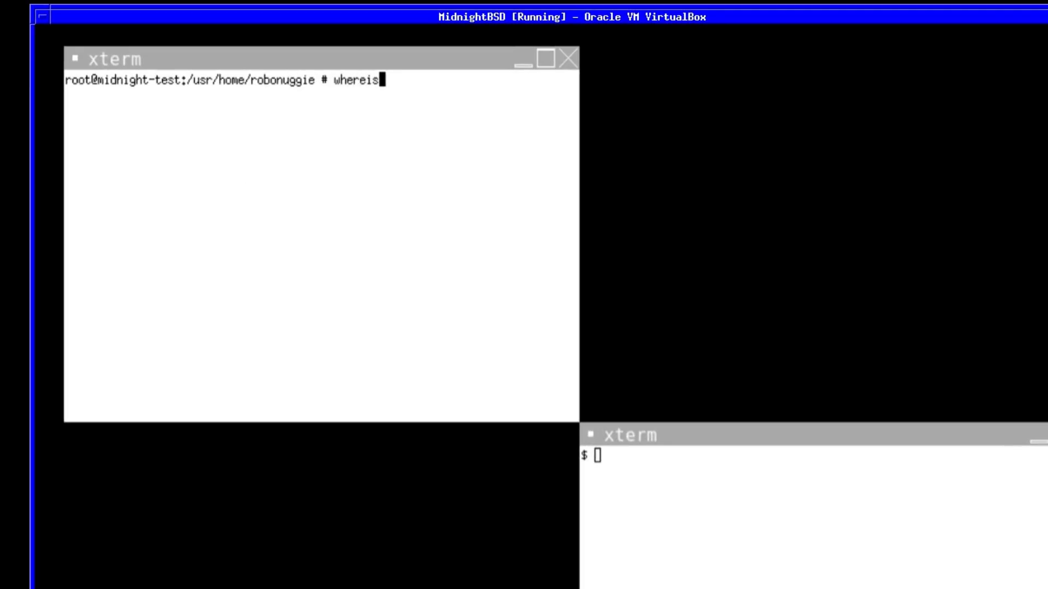
key("Return")
type("whereis firefox")
key("Return")
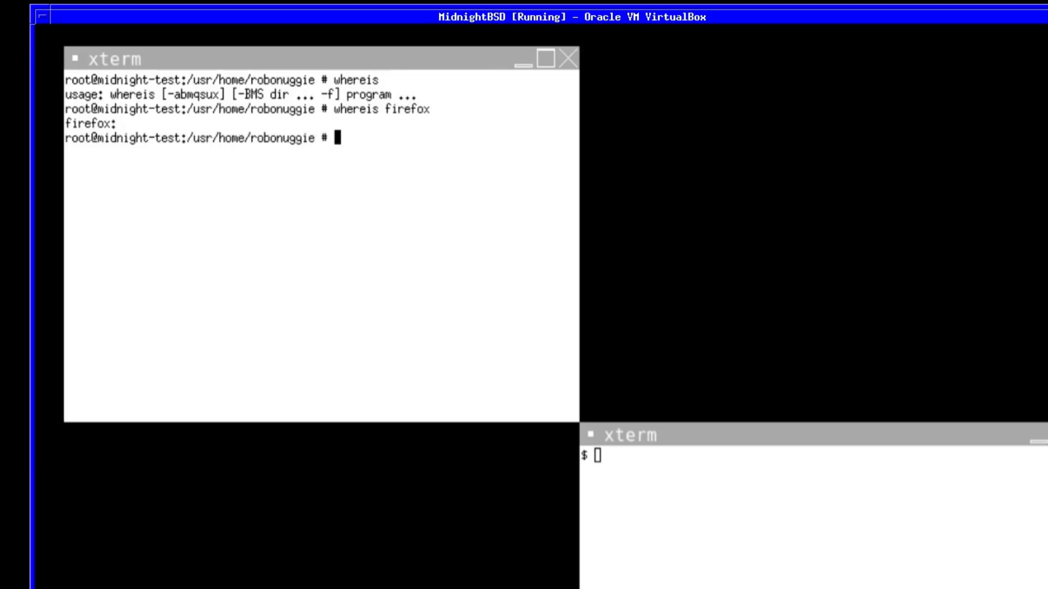
type("mport sear")
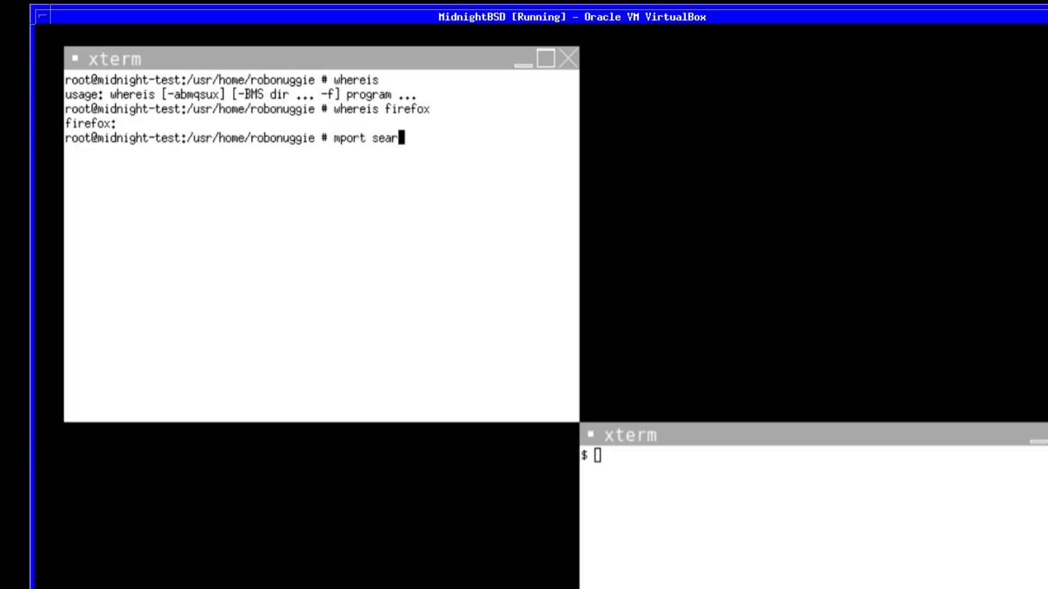
type("ch firefox")
key("Return")
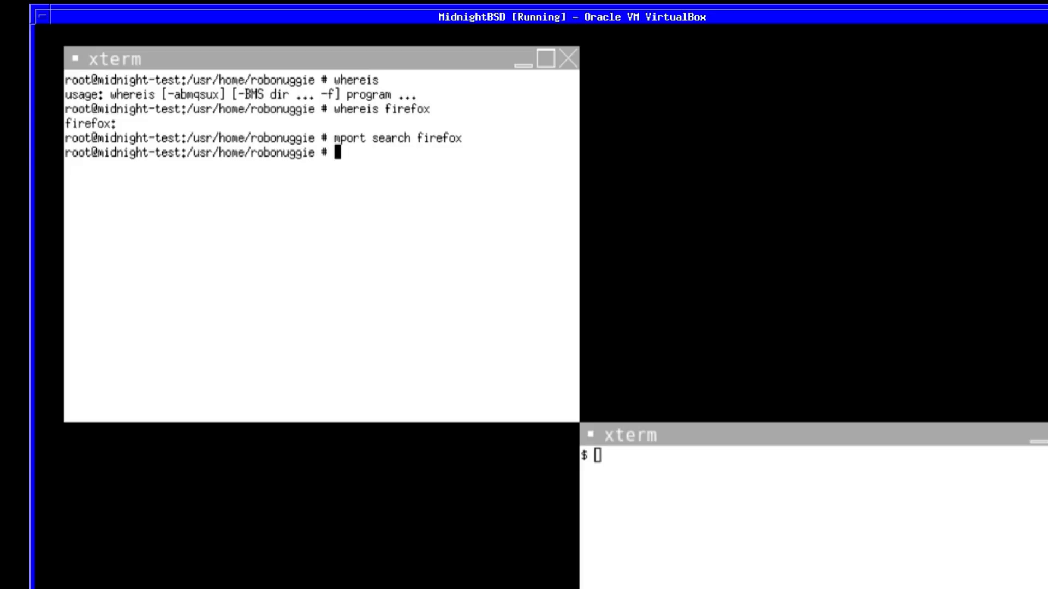
- Change to the /usr/mports directory in the root xterm and list the port categories
type("cd /usr/mports")
key("Return")
type("ls")
key("Return")
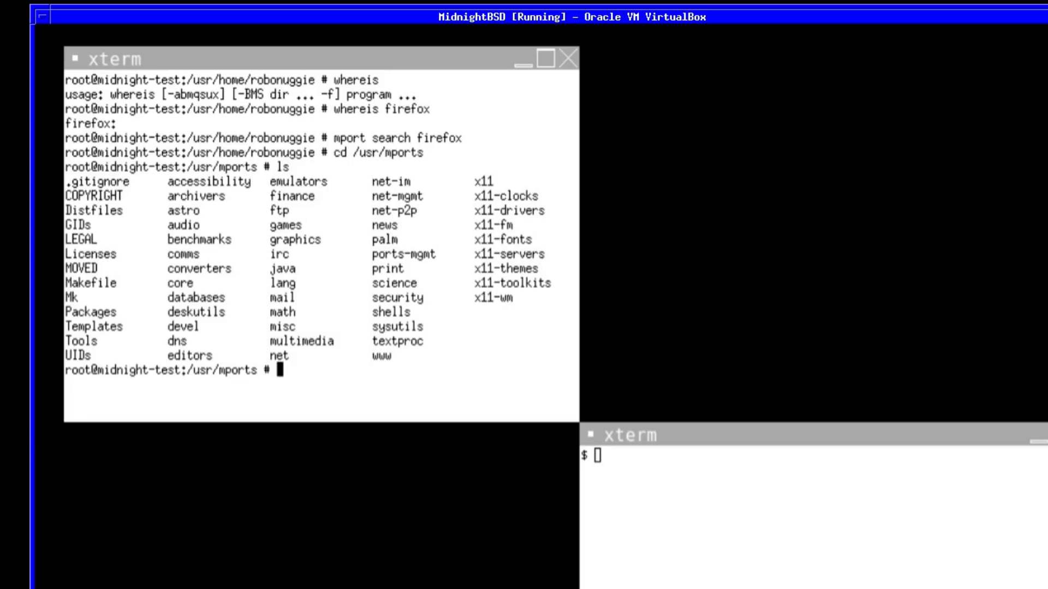
- Change to the www category of the mports tree and list its ports
type("cd www")
key("Return")
type("ls")
key("Return")
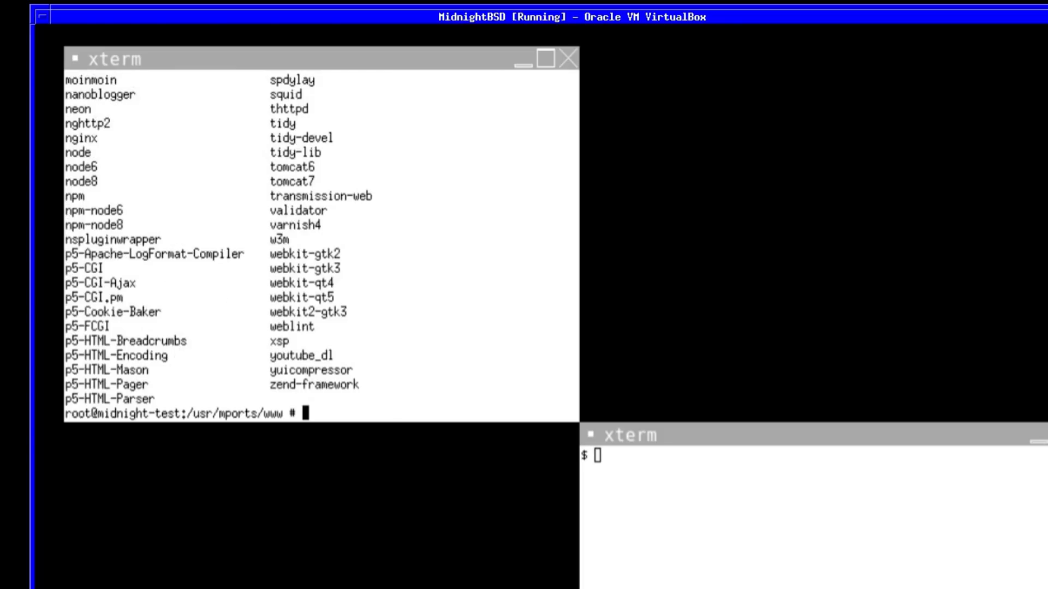
- Look through the port listing of the www category for web browsers such as Firefox or Chromium
scroll(356, 244, "up", 2)
scroll(356, 244, "up", 7)
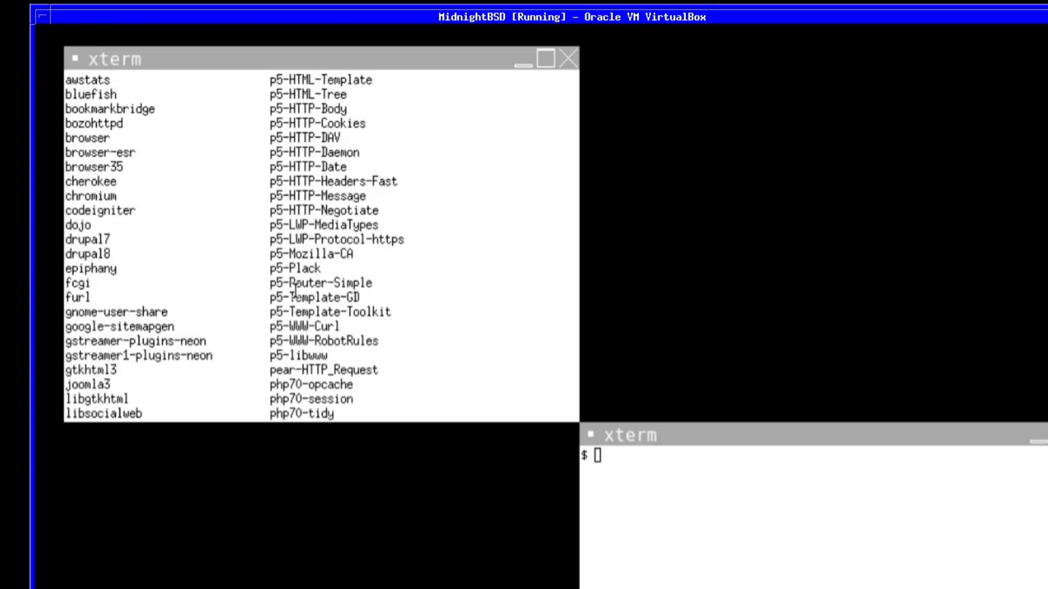
scroll(240, 284, "down", 1)
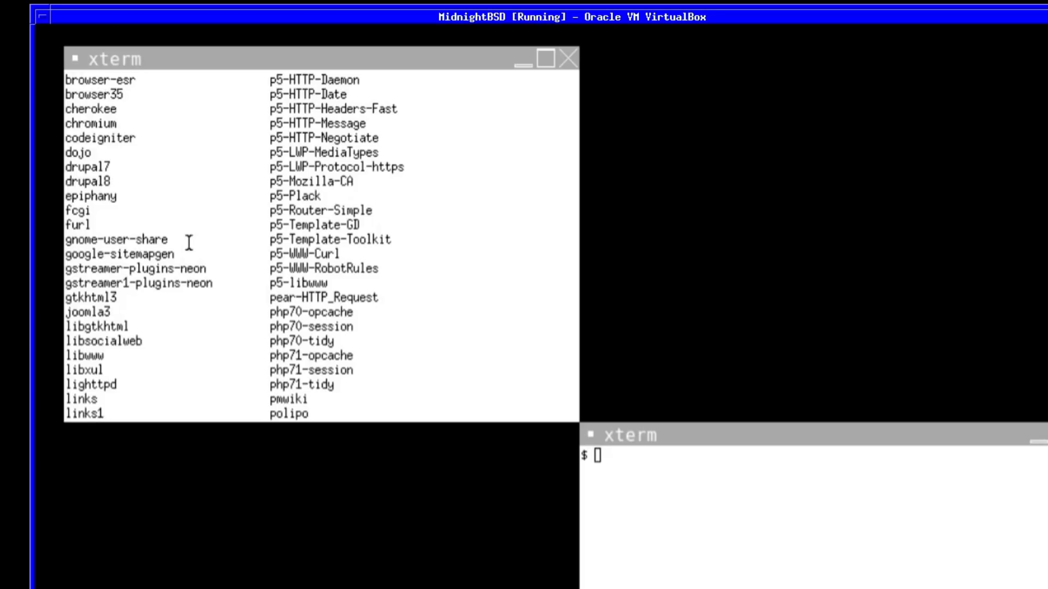
scroll(189, 256, "up", 1)
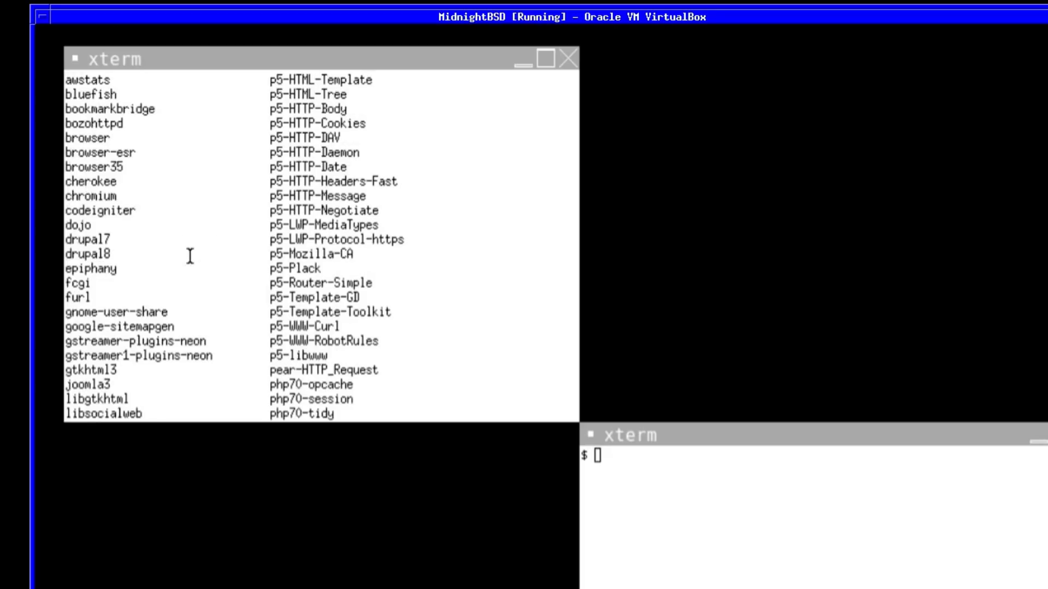
scroll(190, 256, "up", 1)
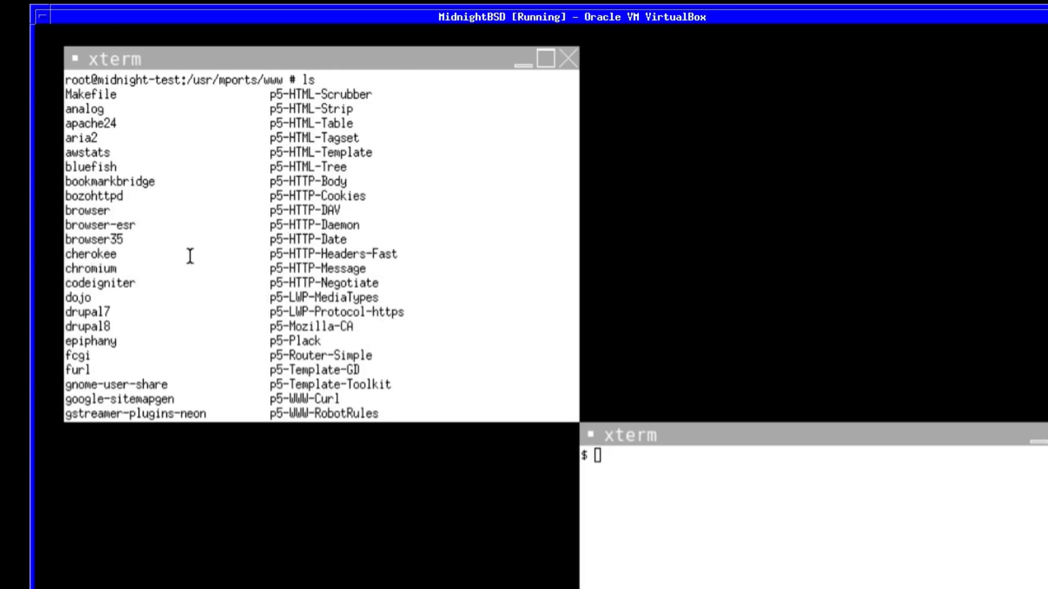
scroll(190, 256, "up", 1)
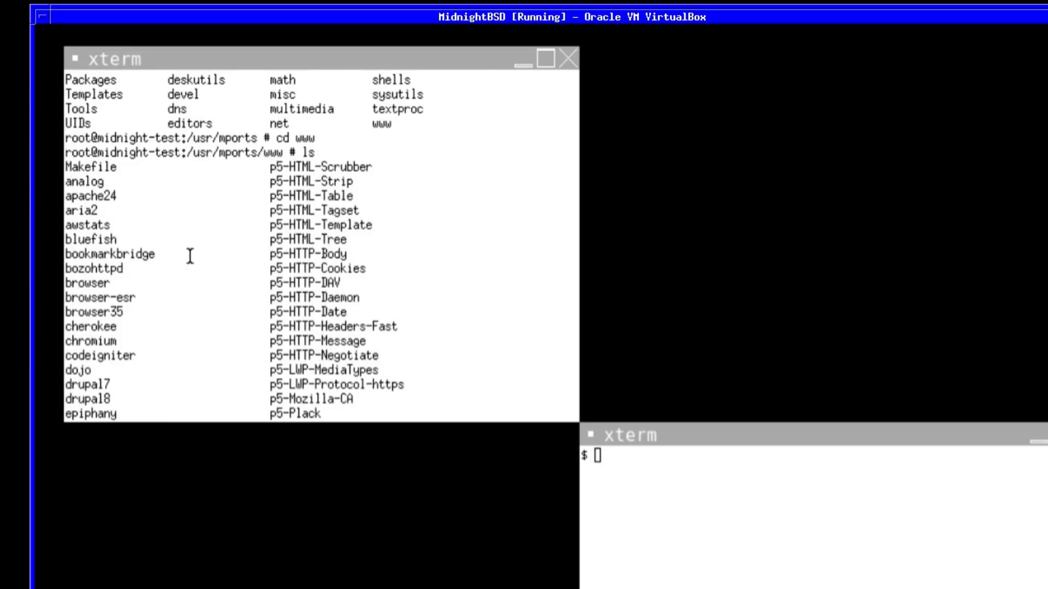
scroll(190, 256, "down", 1)
scroll(190, 256, "down", 2)
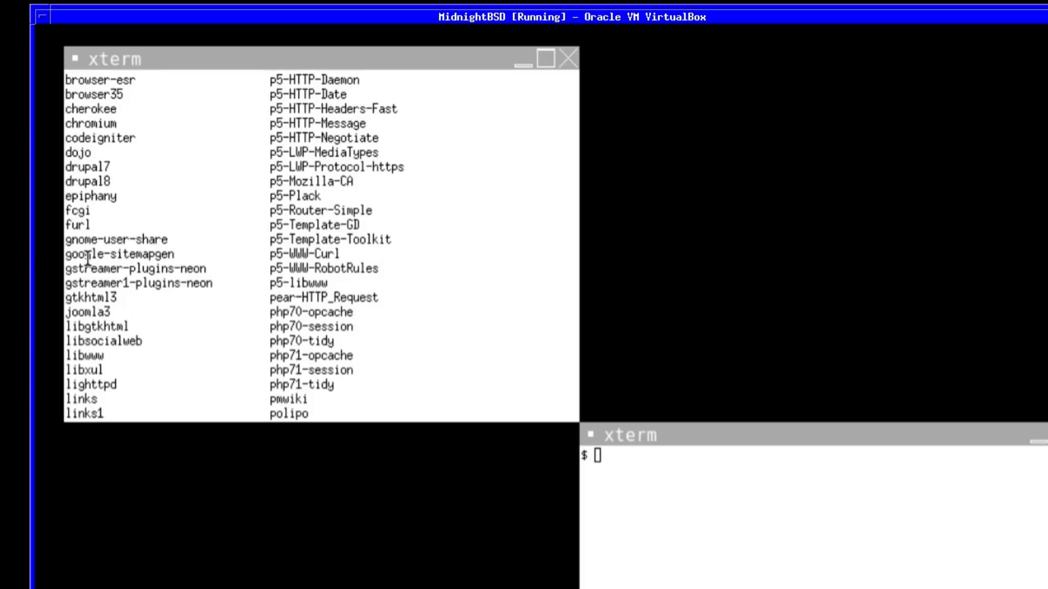
scroll(87, 257, "down", 1)
scroll(88, 258, "down", 2)
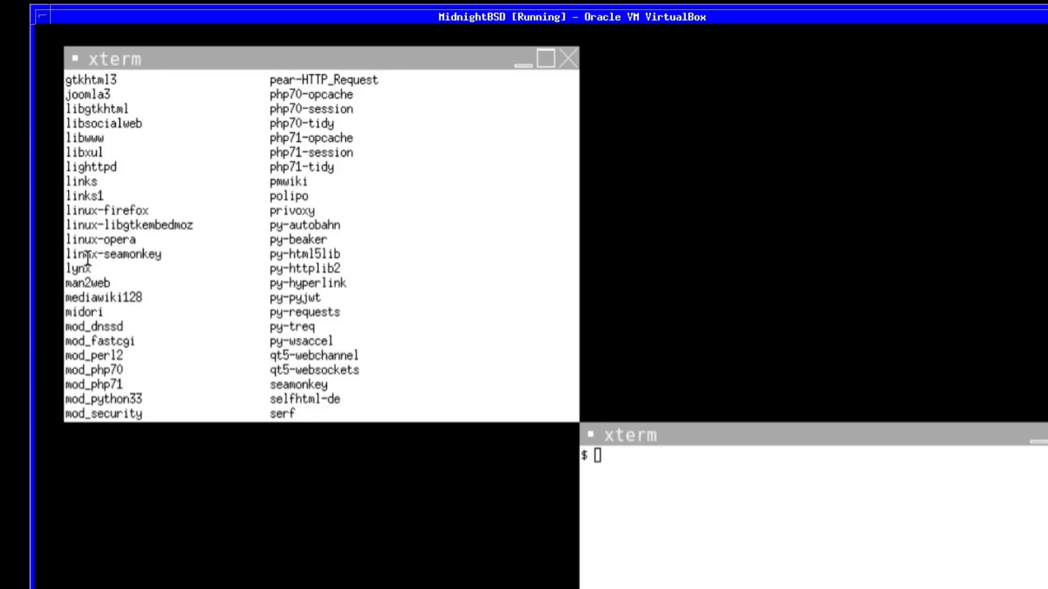
scroll(100, 236, "down", 2)
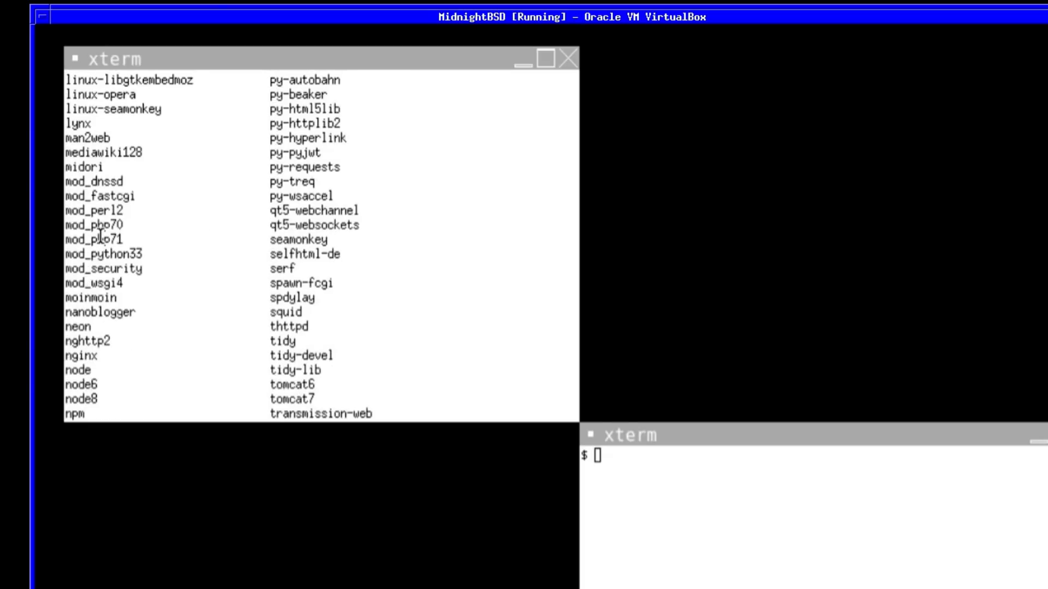
scroll(100, 236, "down", 2)
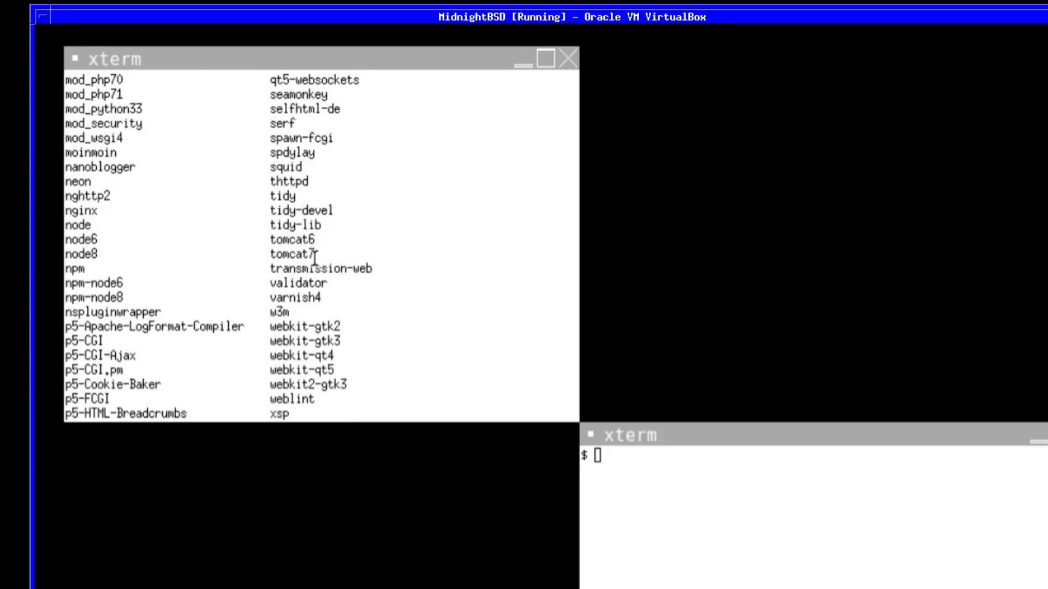
scroll(299, 267, "up", 3)
scroll(322, 246, "up", 2)
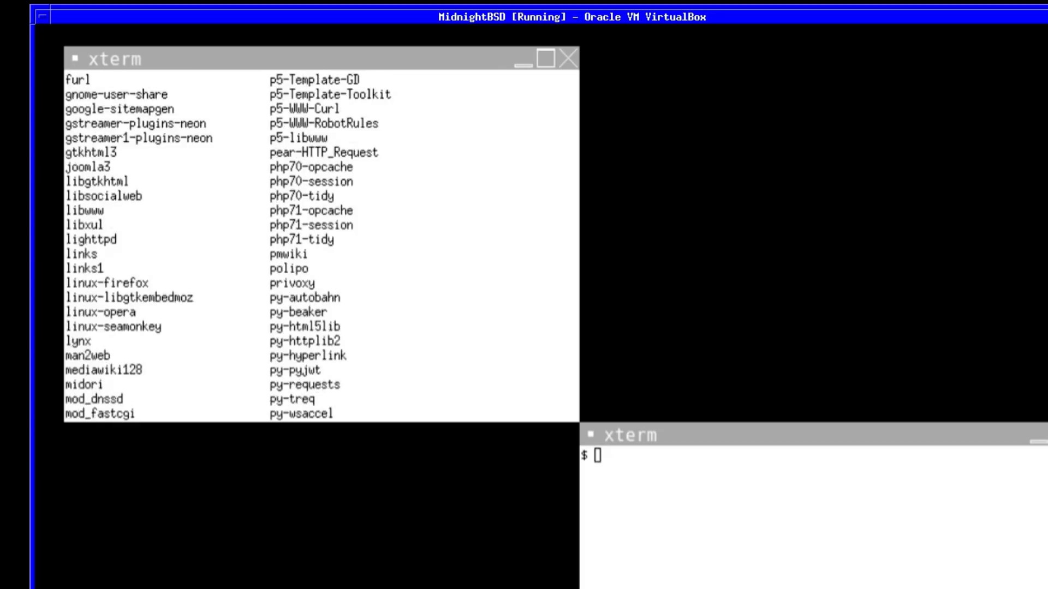
scroll(322, 246, "down", 5)
scroll(322, 246, "down", 1)
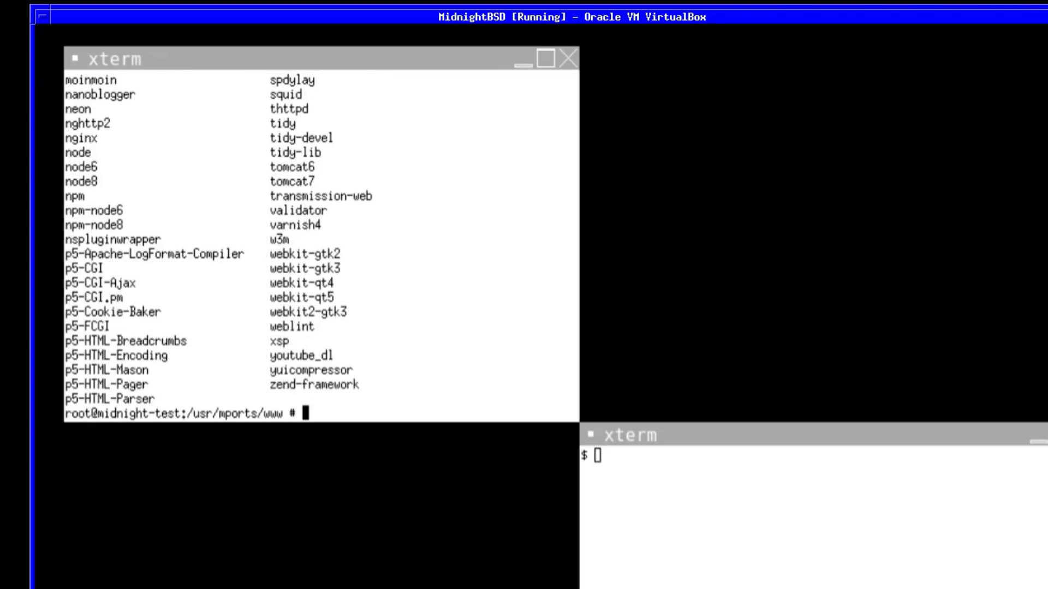
scroll(262, 234, "up", 3)
key("shift+Page_Up")
key("shift+Page_Down")
key("shift+Page_Down")
right_click(261, 236)
left_click(261, 237)
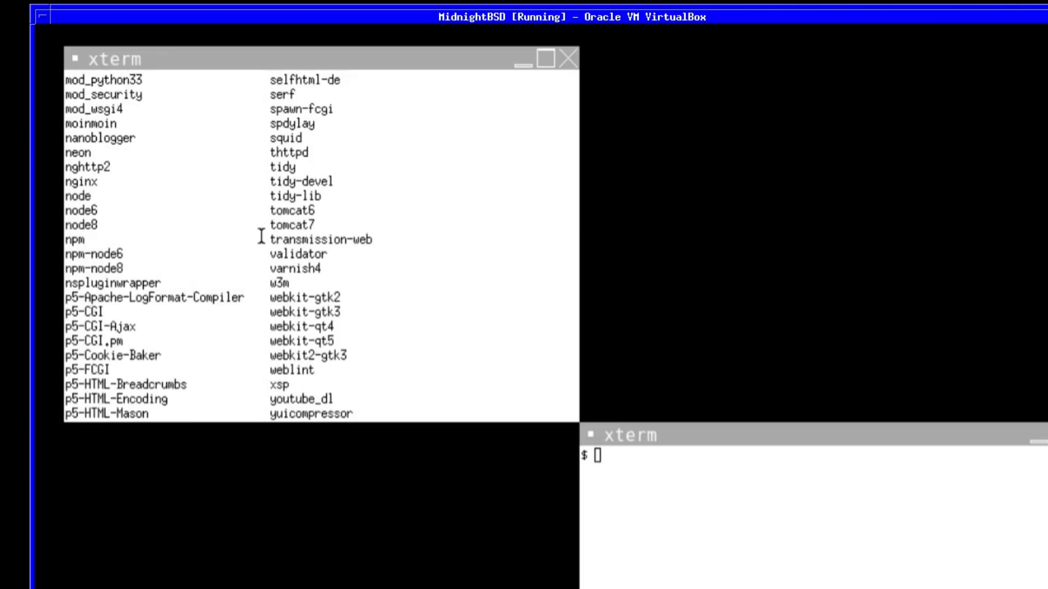
- Close the root xterm and move the remaining xterm to the upper-left area of the desktop
key("alt+F4")
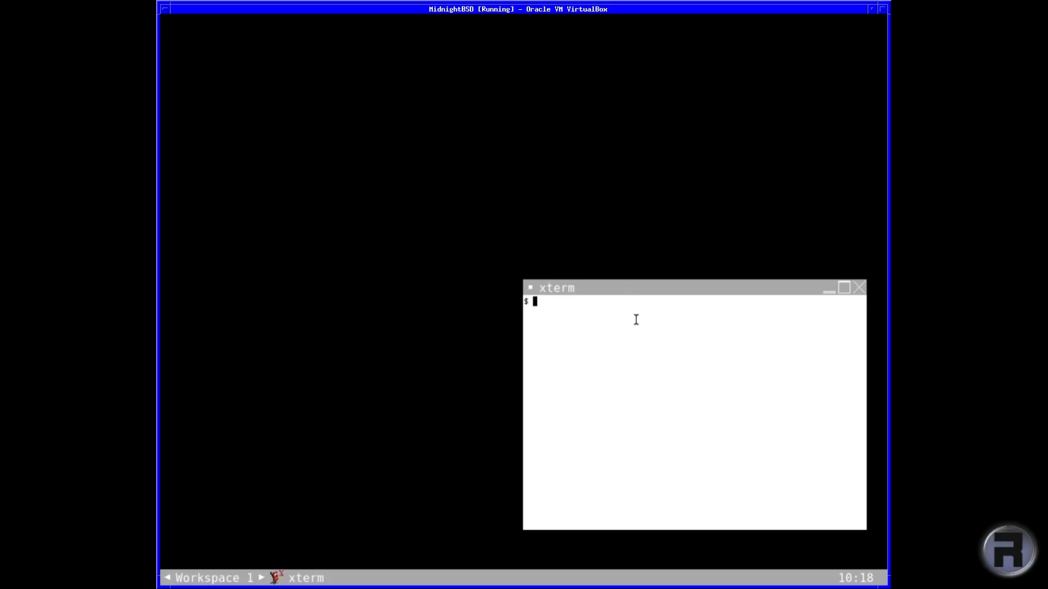
left_click_drag(623, 289, 310, 30)
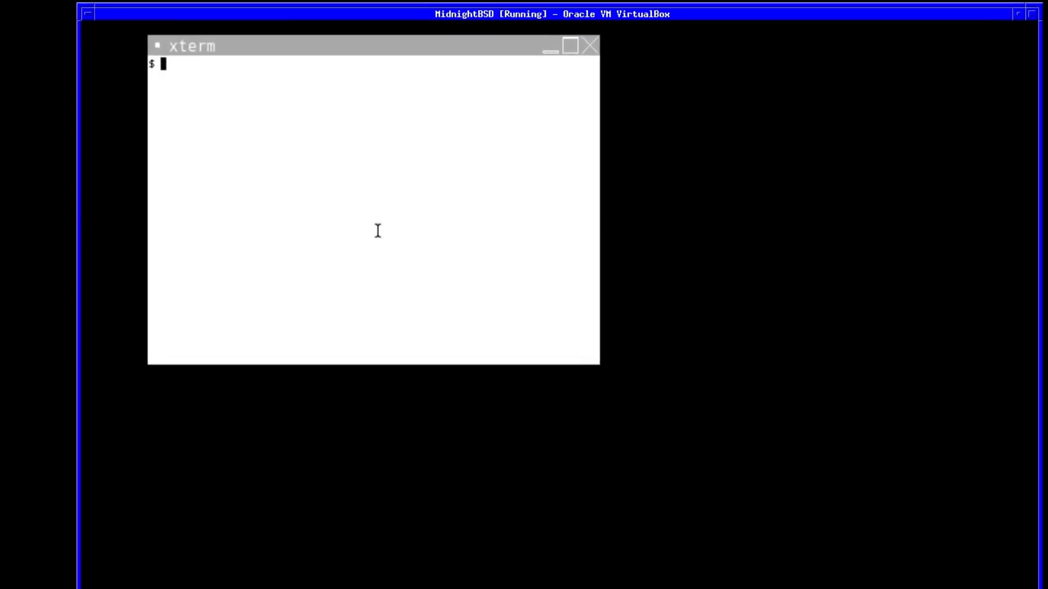
- Switch to the root account in the remaining xterm with su, entering the root password
type("su")
key("Return")
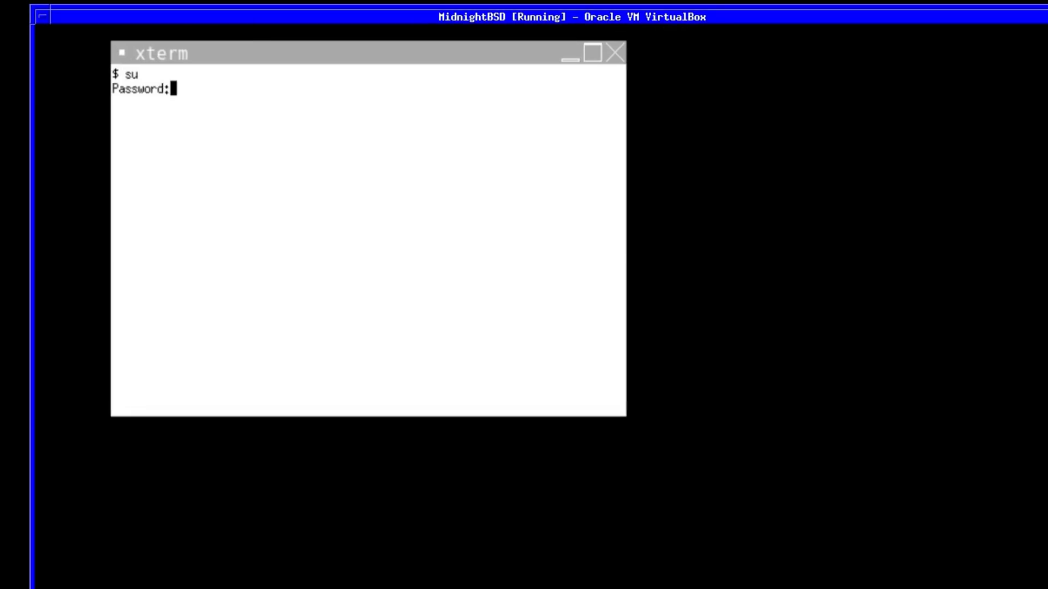
key("Return")
- Change to the /usr/mports directory and list the port categories
type("cd /usr/.")
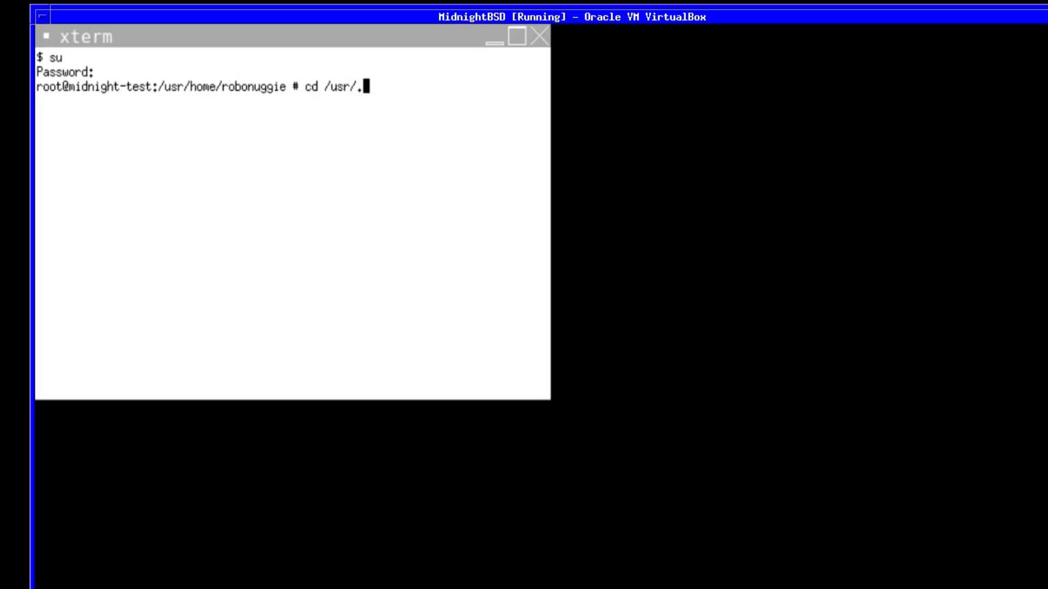
key("BackSpace")
type("mports")
key("Return")
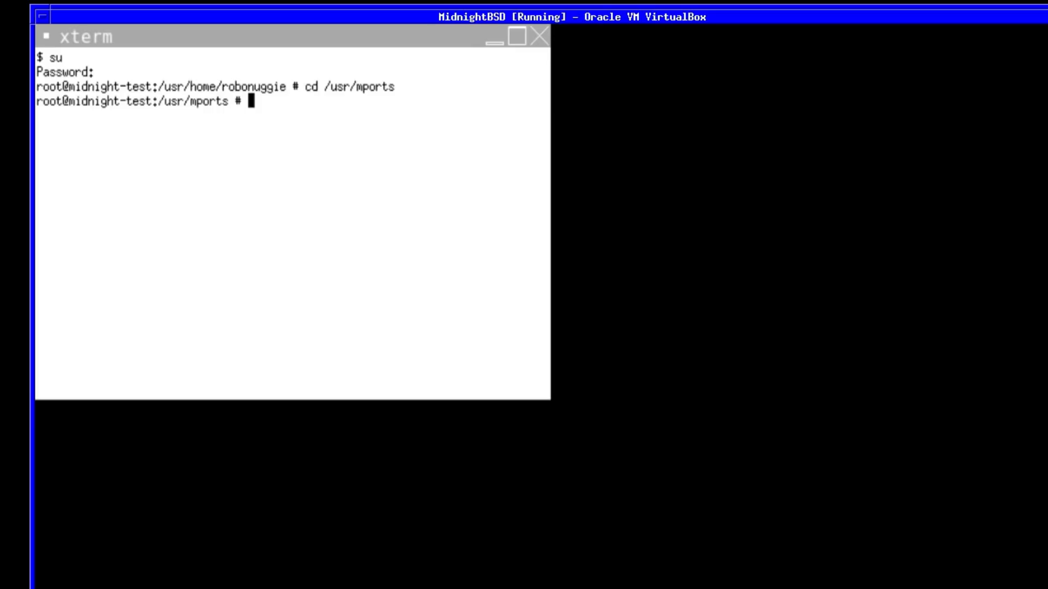
type("ls")
key("Return")
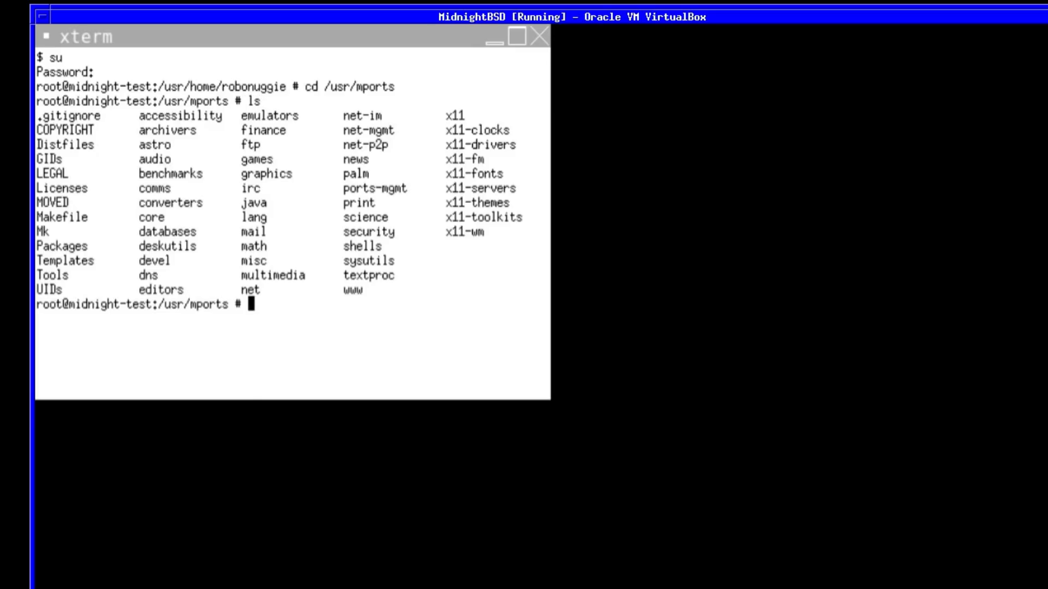
- Change to the www category and list its ports
type("cd www")
key("Return")
type("ls")
key("Return")
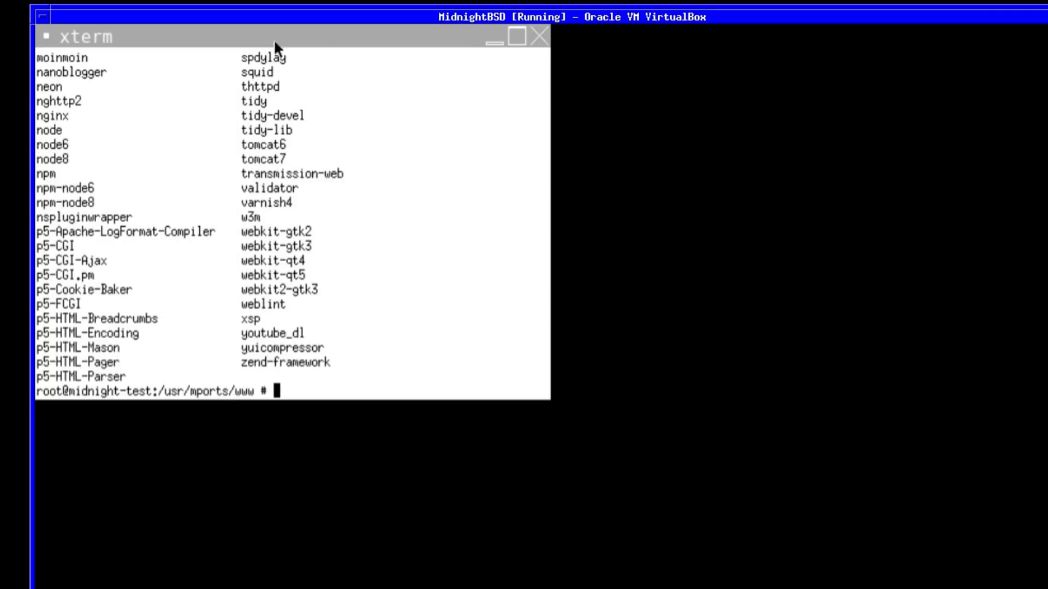
- Look through the www port listing for a browser to install, checking the chromium entry
scroll(273, 204, "up", 3)
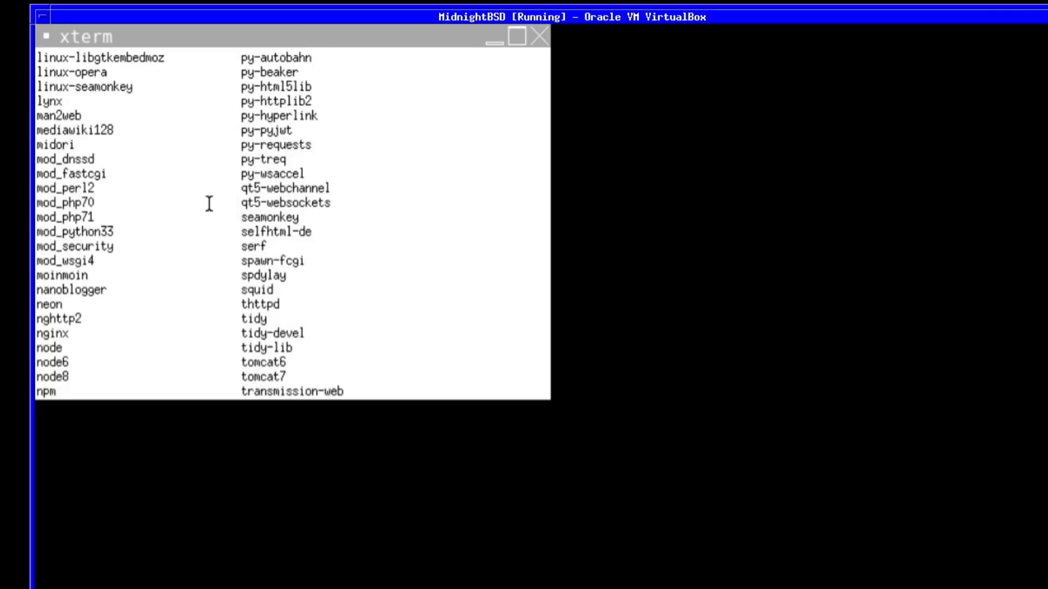
scroll(100, 199, "up", 2)
scroll(100, 199, "up", 1)
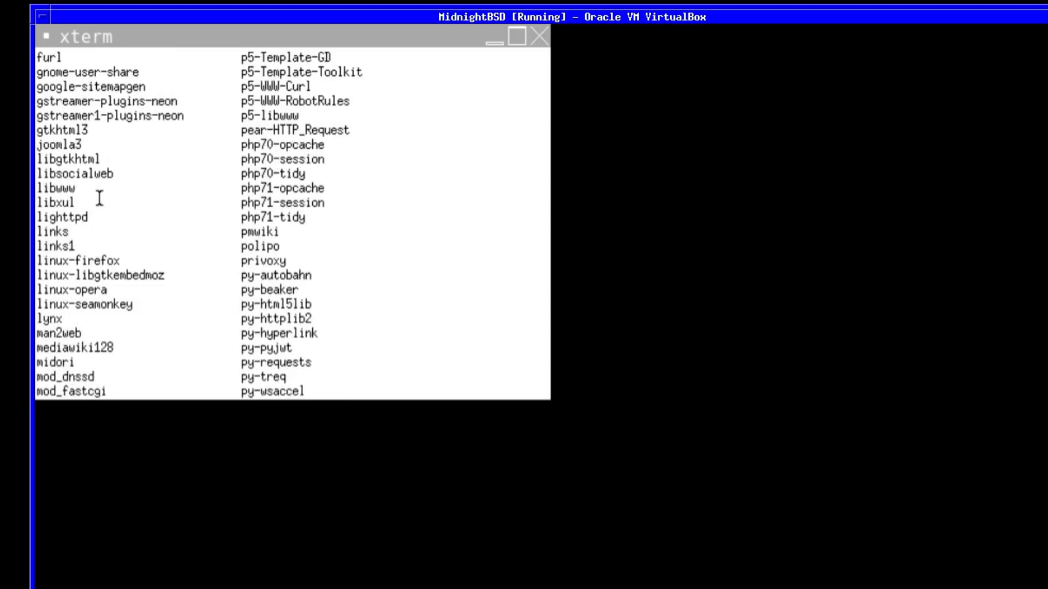
scroll(99, 201, "up", 2)
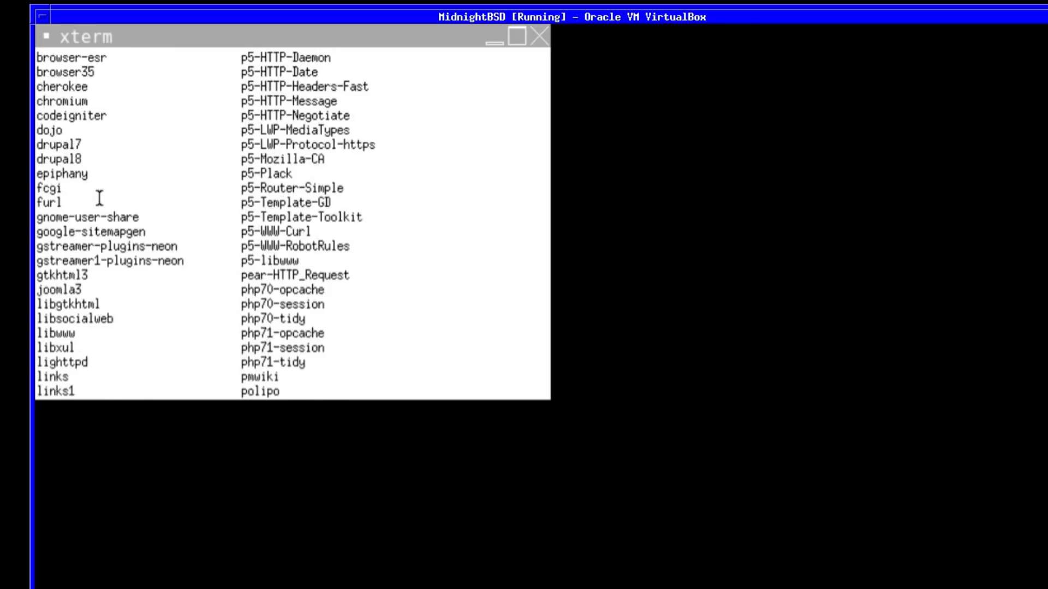
scroll(90, 164, "up", 1)
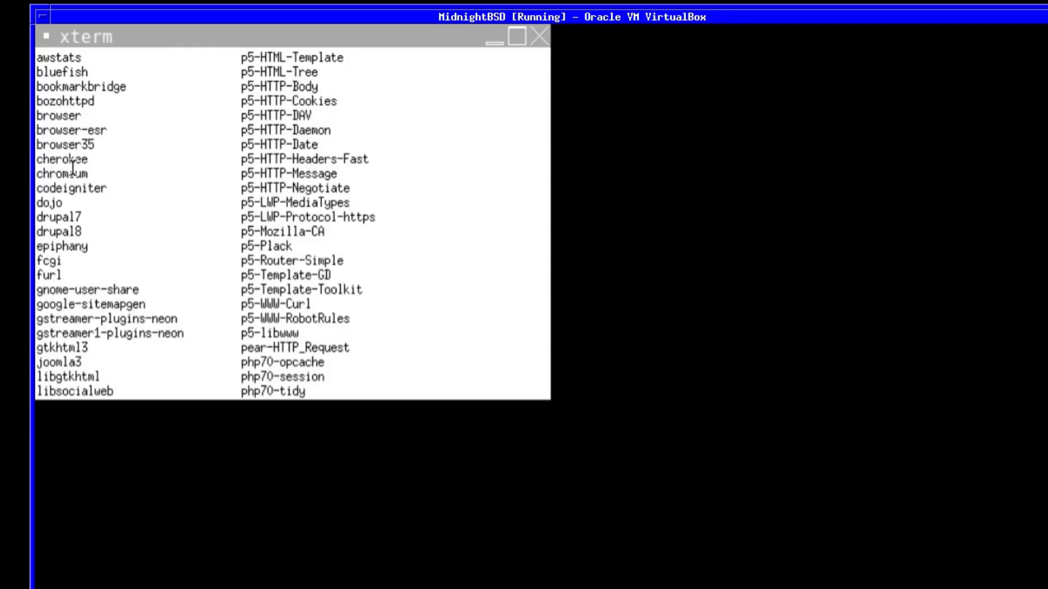
double_click(55, 173)
left_click(55, 174)
scroll(70, 175, "down", 4)
scroll(83, 189, "down", 5)
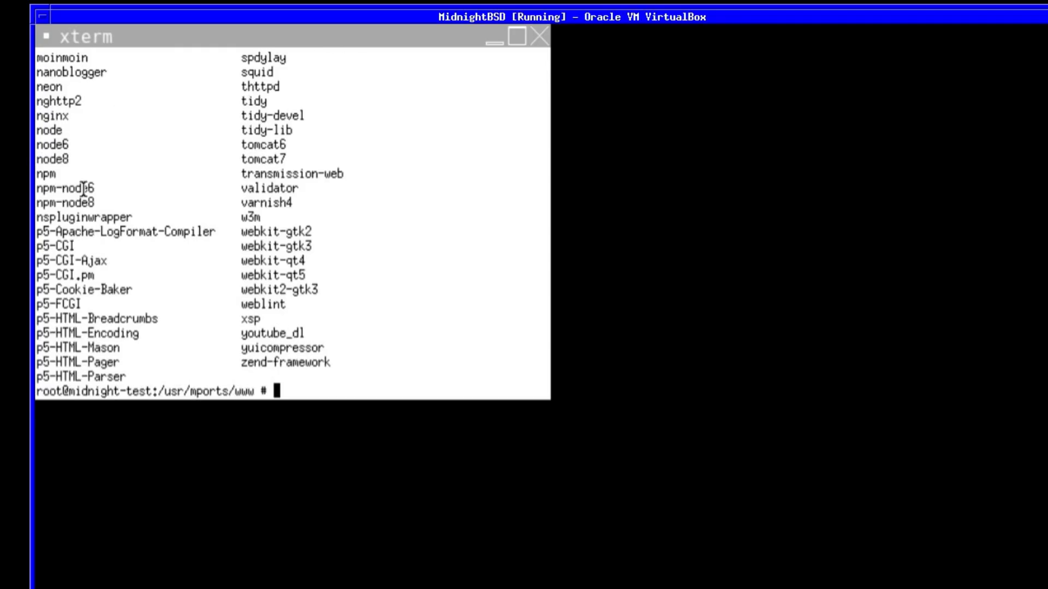
- Try to install the chromium package with mport
type("mport")
type(" ins")
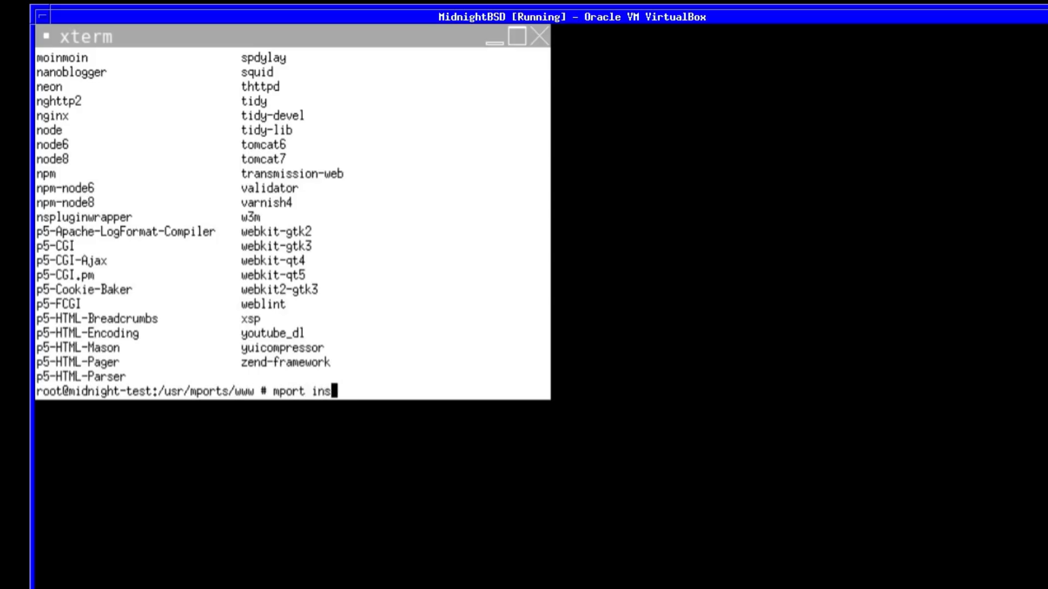
type("tall chromium")
key("Return")
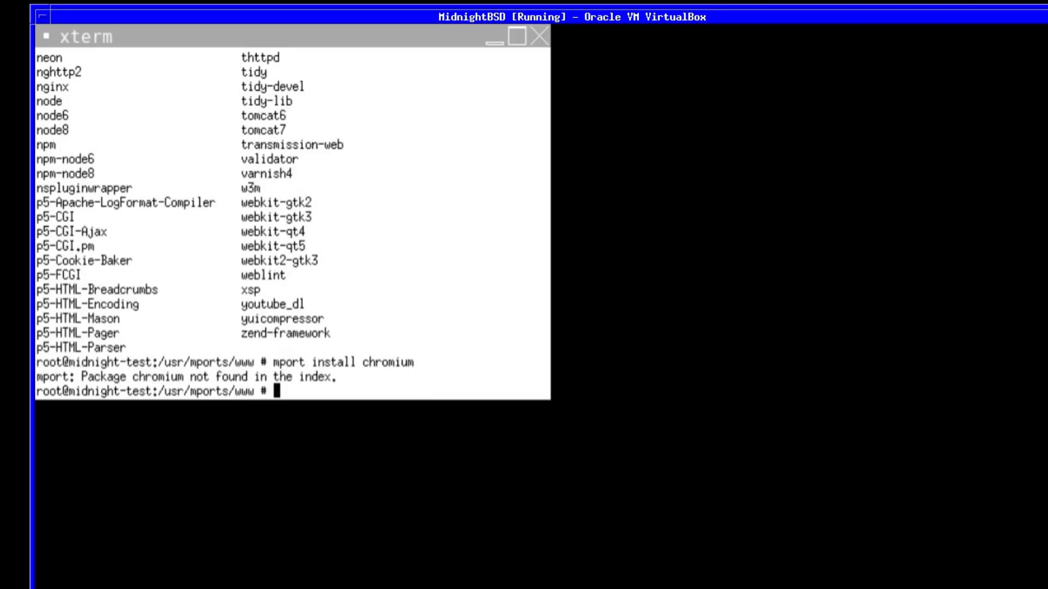
- Try to install a package named chrome with mport
key("Up")
key("BackSpace")
key("BackSpace")
key("BackSpace")
type("e")
key("Return")
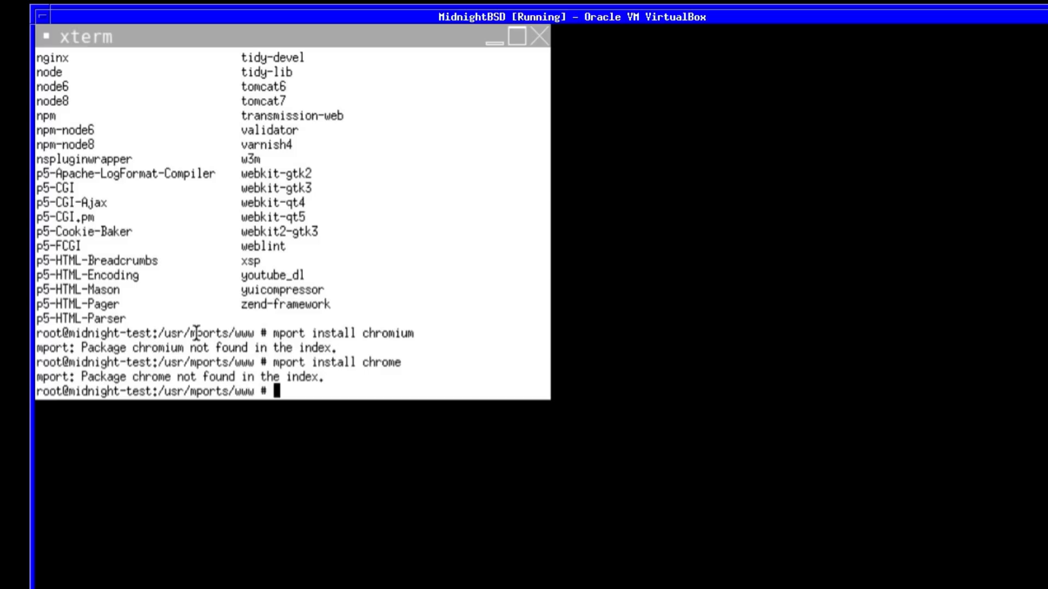
- Search the www port listing for an alternative browser port, checking the browser entry
scroll(197, 333, "up", 2)
scroll(196, 333, "up", 4)
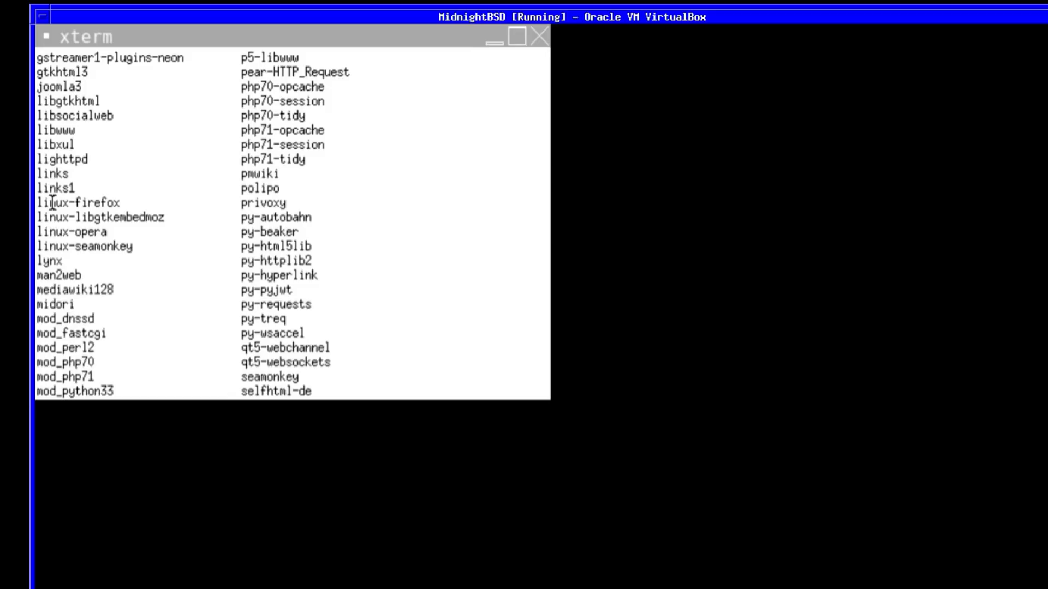
scroll(51, 203, "up", 3)
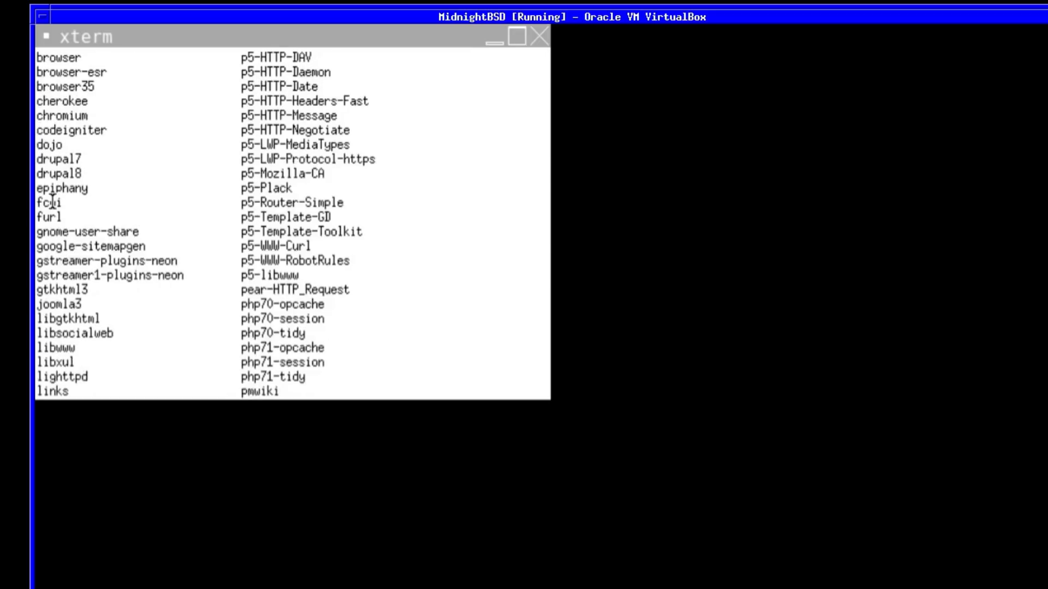
scroll(52, 203, "up", 3)
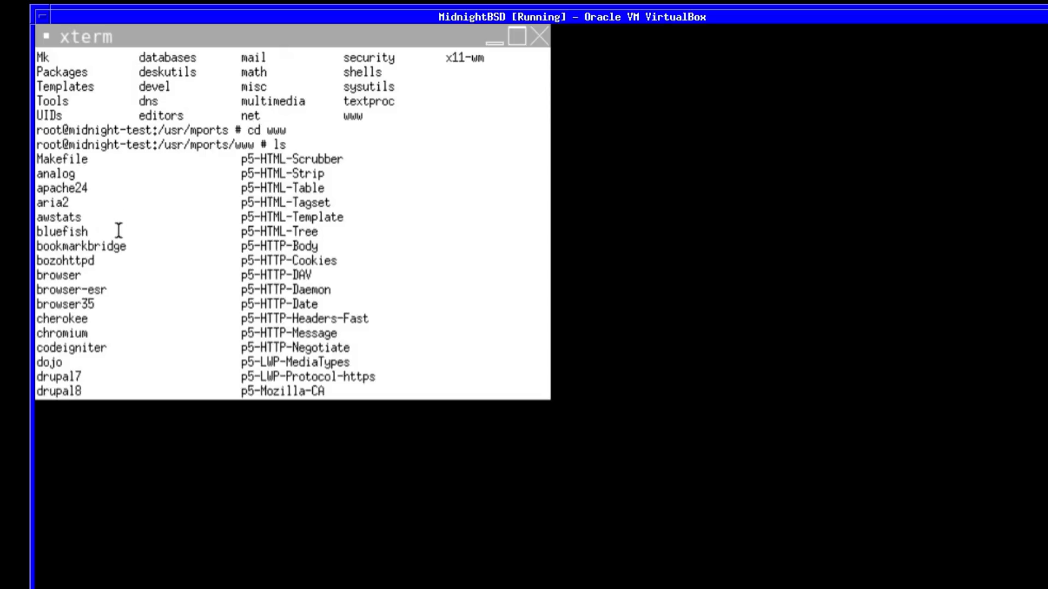
double_click(61, 275)
left_click(74, 281)
scroll(82, 276, "down", 10)
scroll(82, 279, "down", 2)
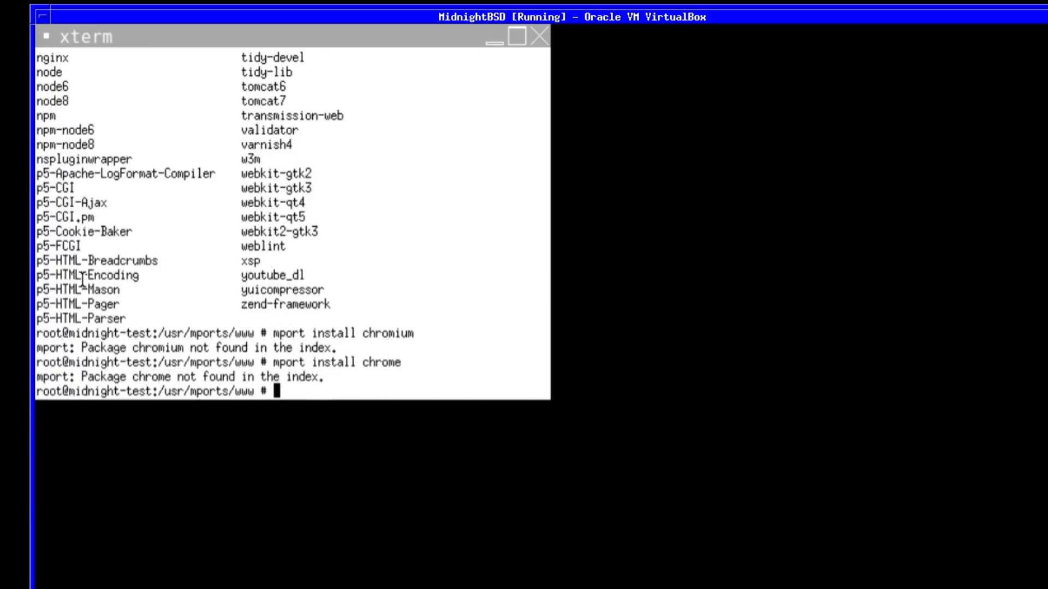
- Try to install the browser package with mport
key("Up")
key("BackSpace")
key("BackSpace")
key("BackSpace")
key("BackSpace")
key("BackSpace")
key("BackSpace")
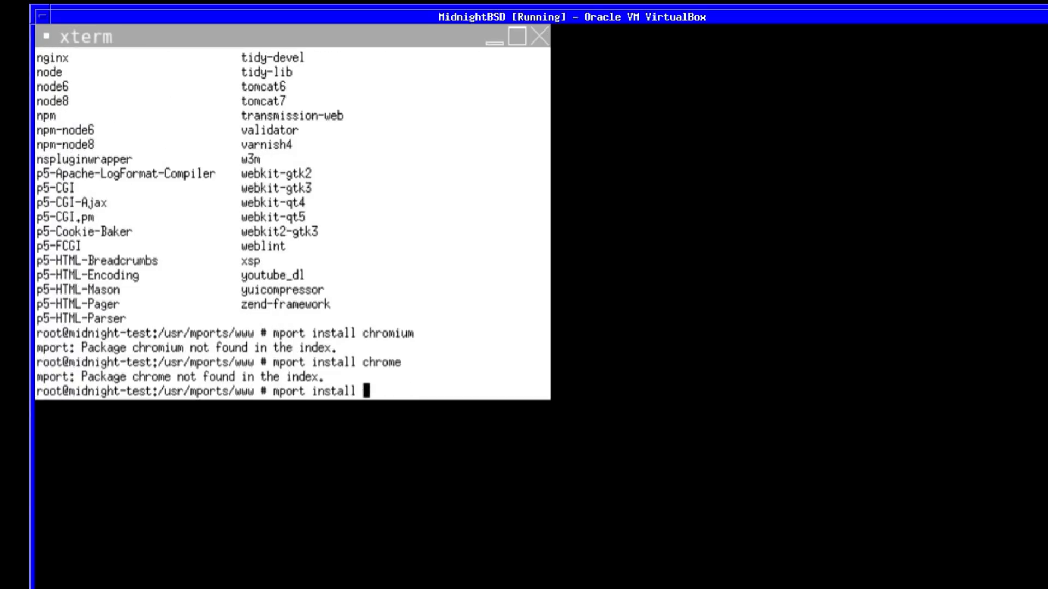
type("browser")
key("Return")
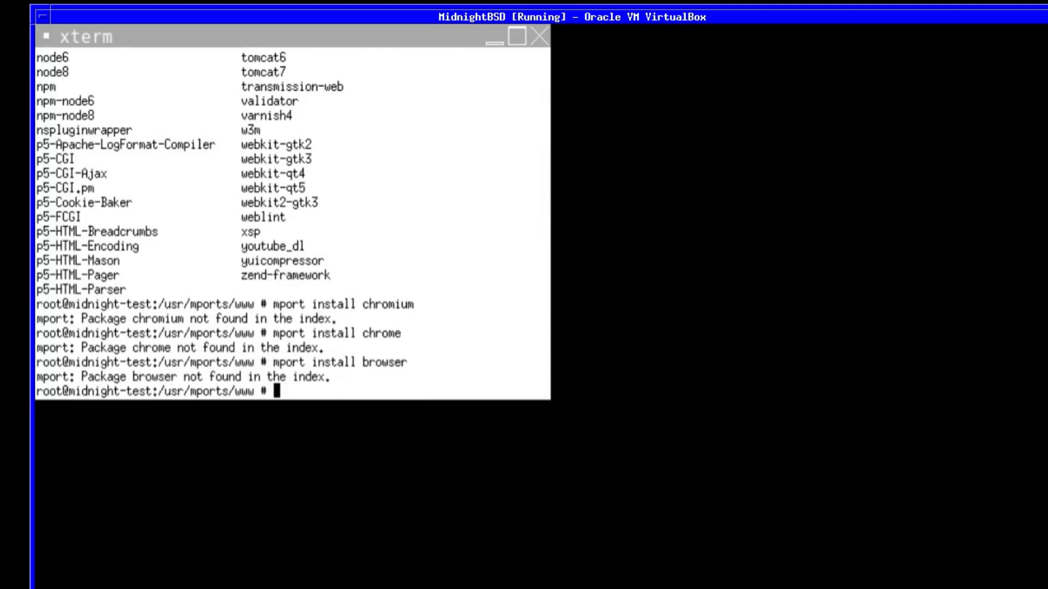
- Change to the browser port's directory under www and list its files
type("cd browser")
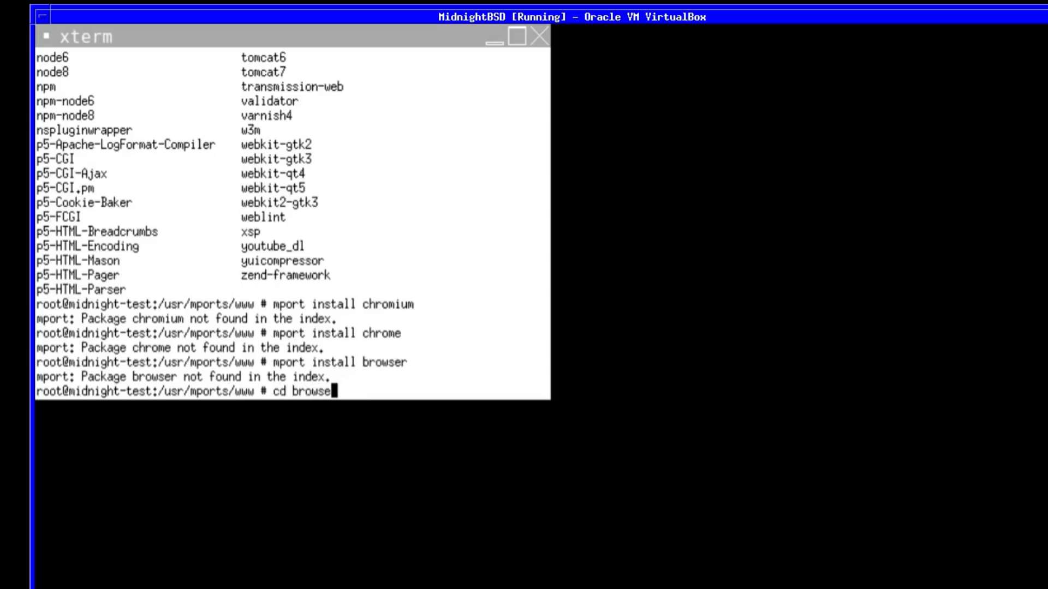
key("Return")
type("ls")
key("Return")
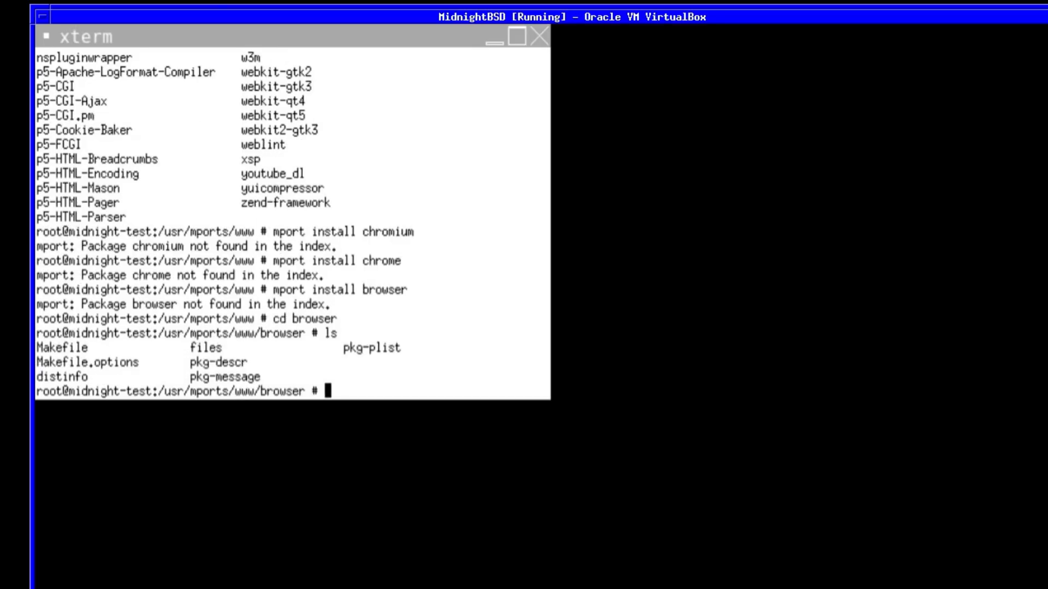
type("makse install clean")
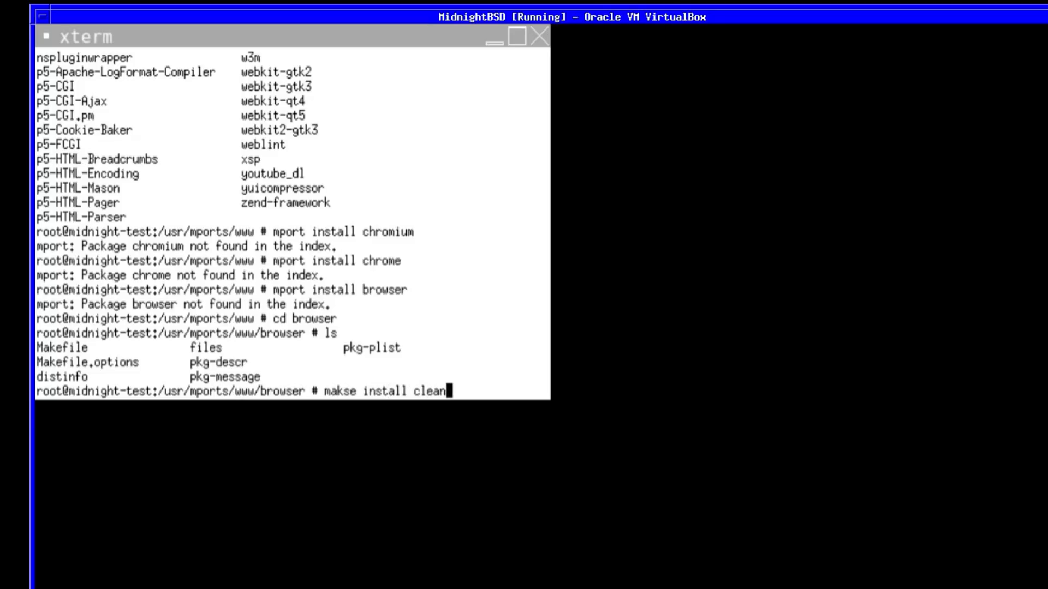
key("Return")
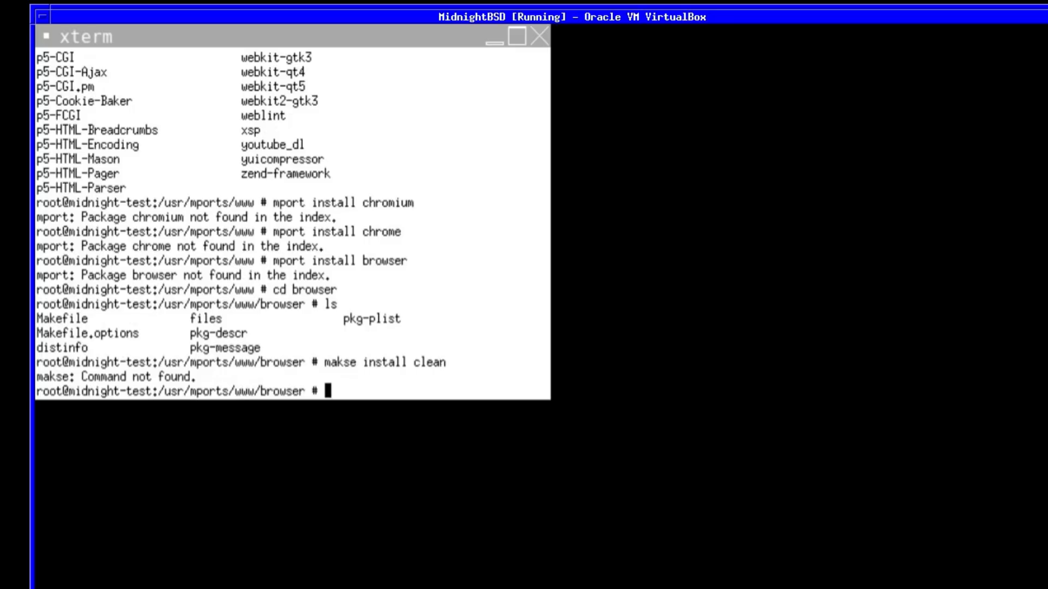
type("nake insta")
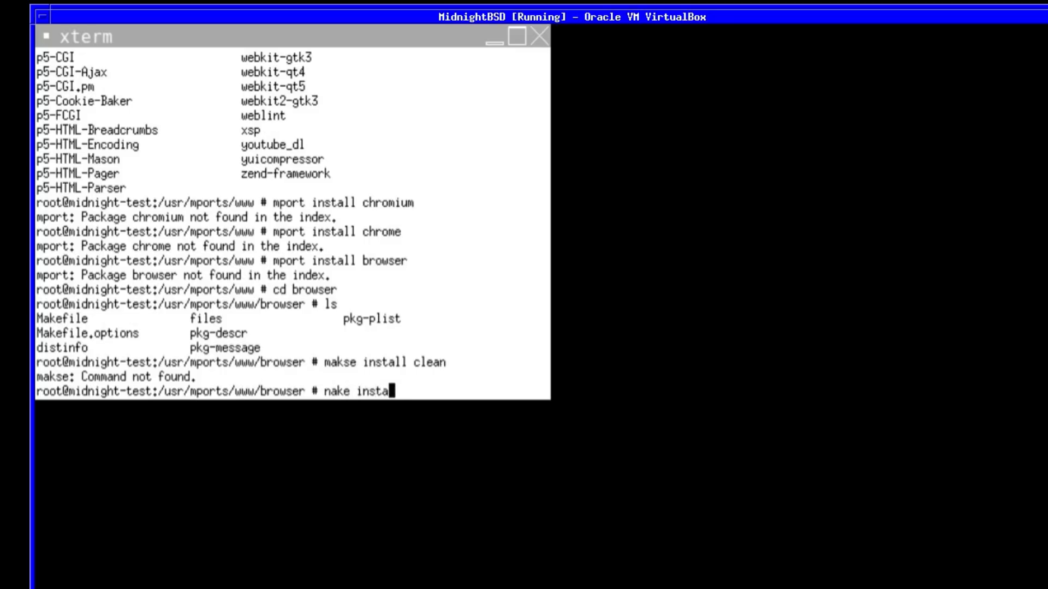
type("ll clean")
key("Return")
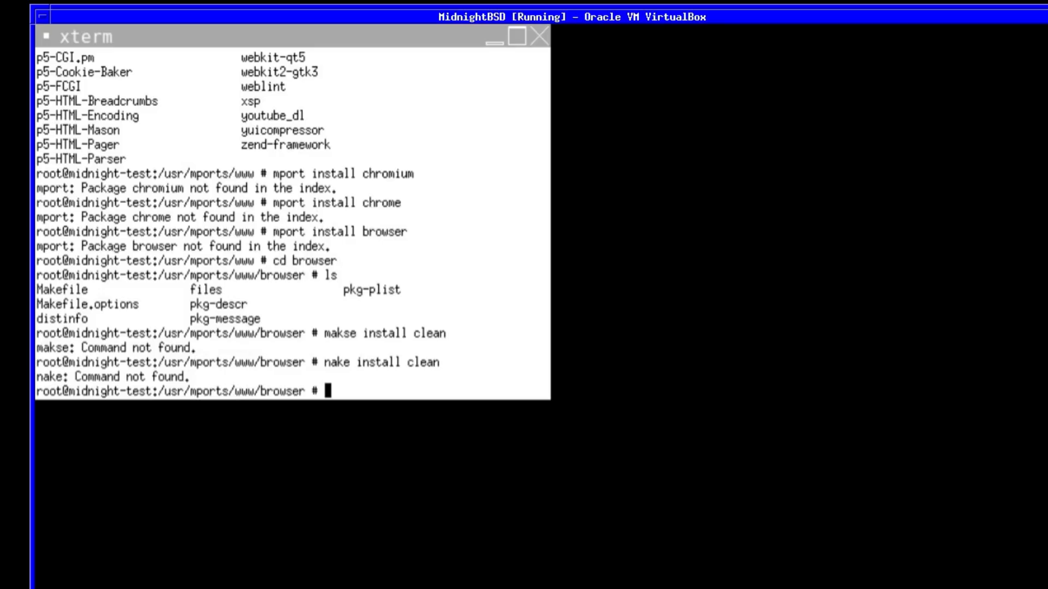
- Clear the terminal, start building the browser port with make install clean, and abort it at the options dialog
type("c")
type("r")
key("Return")
type("make")
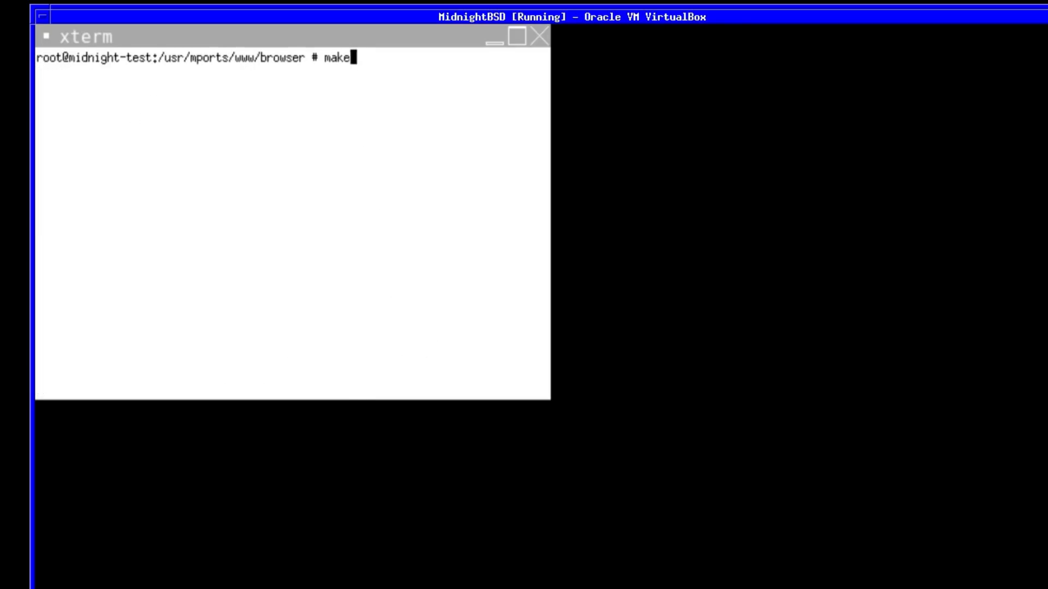
type(" install clean")
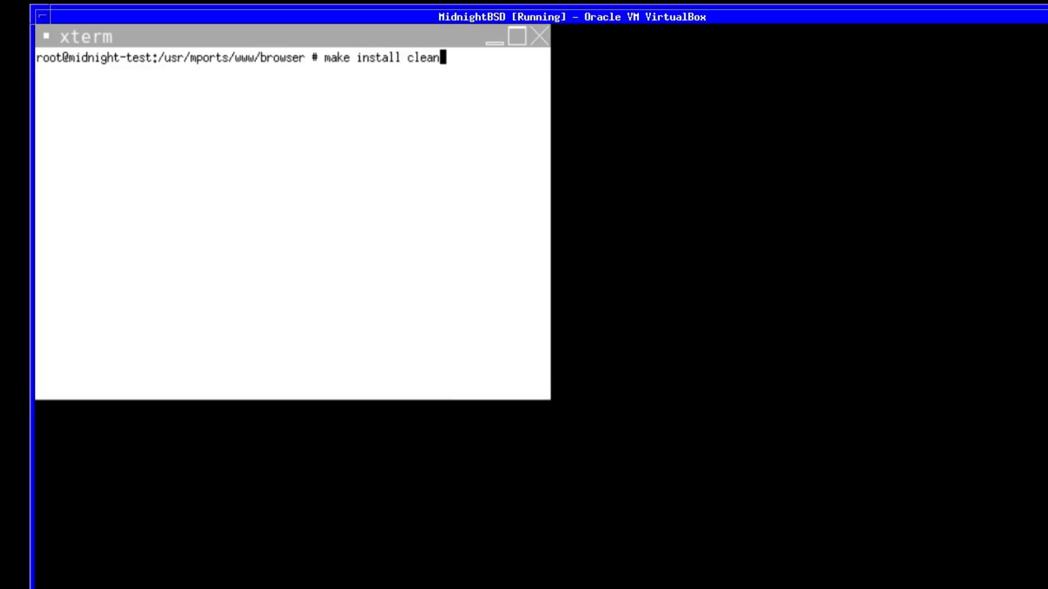
key("Return")
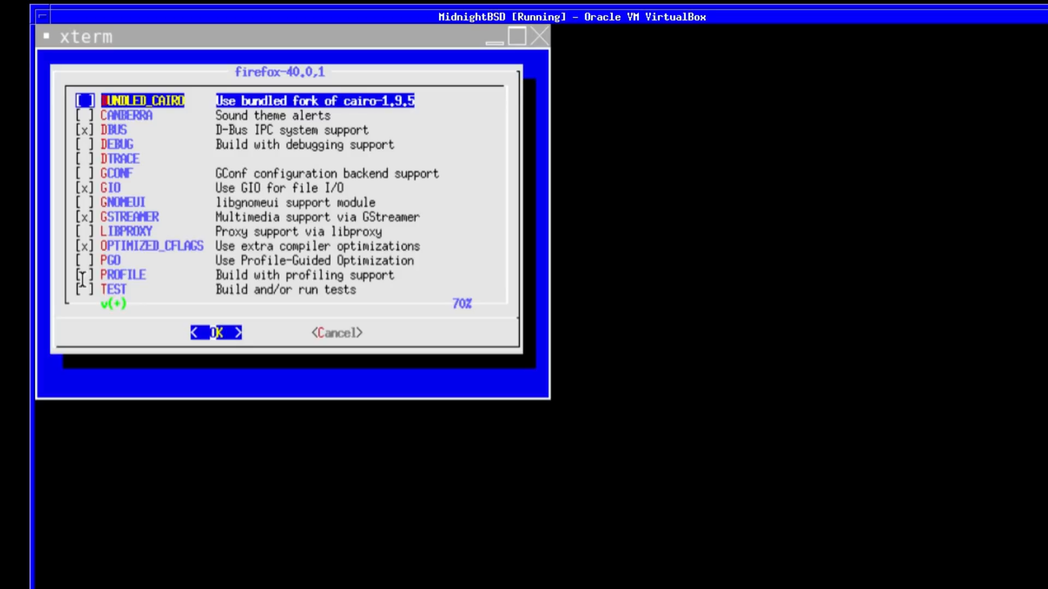
key("ctrl+c")
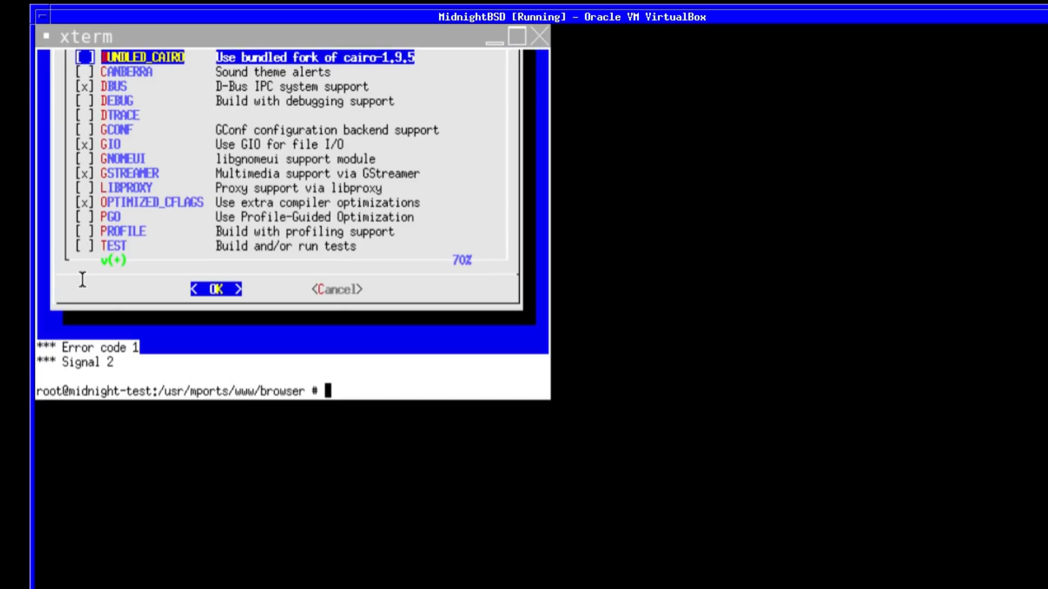
type("make install clean")
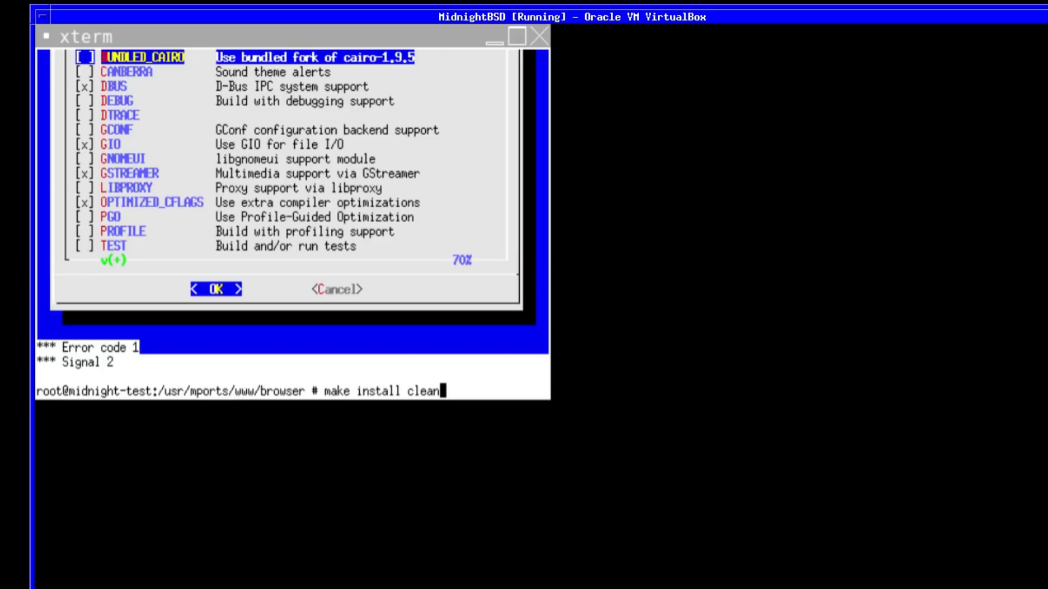
key("ctrl+u")
type("cd ..")
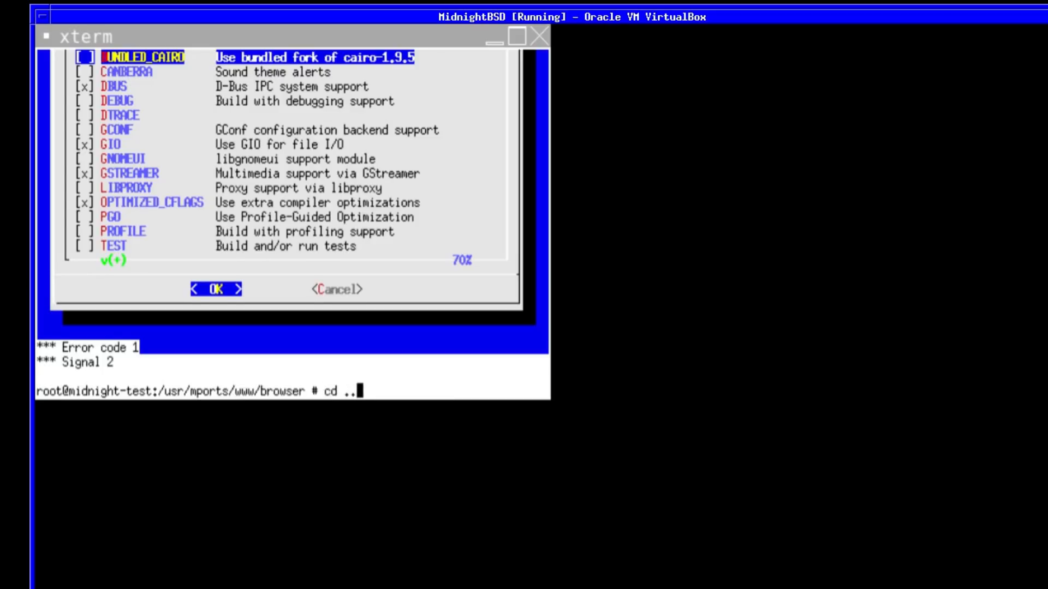
key("Return")
key("Up")
key("Up")
key("Up")
key("Down")
key("ctrl+u")
type("cd browser")
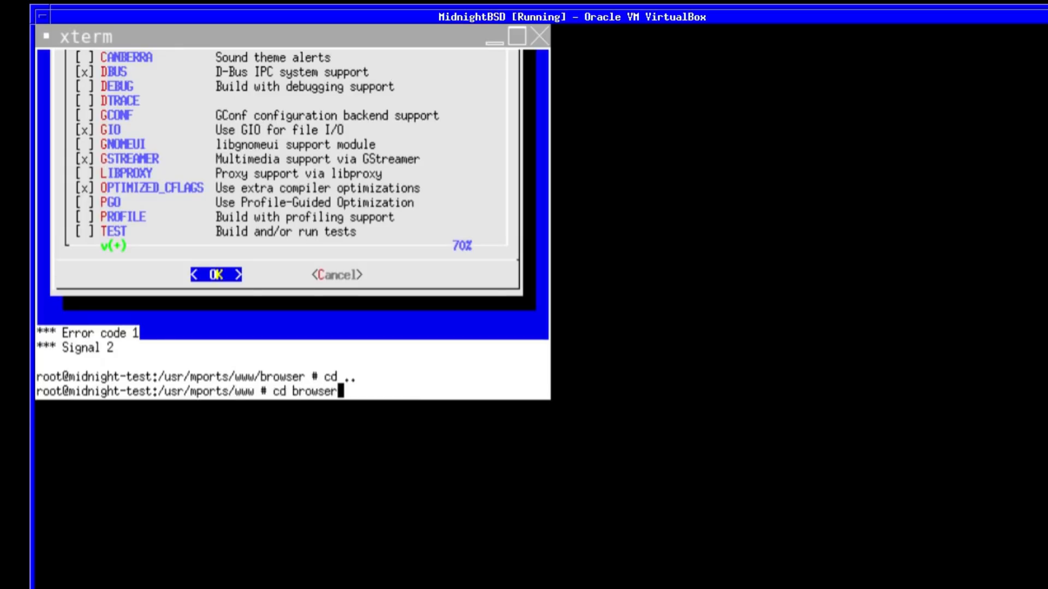
type("-esr")
key("Return")
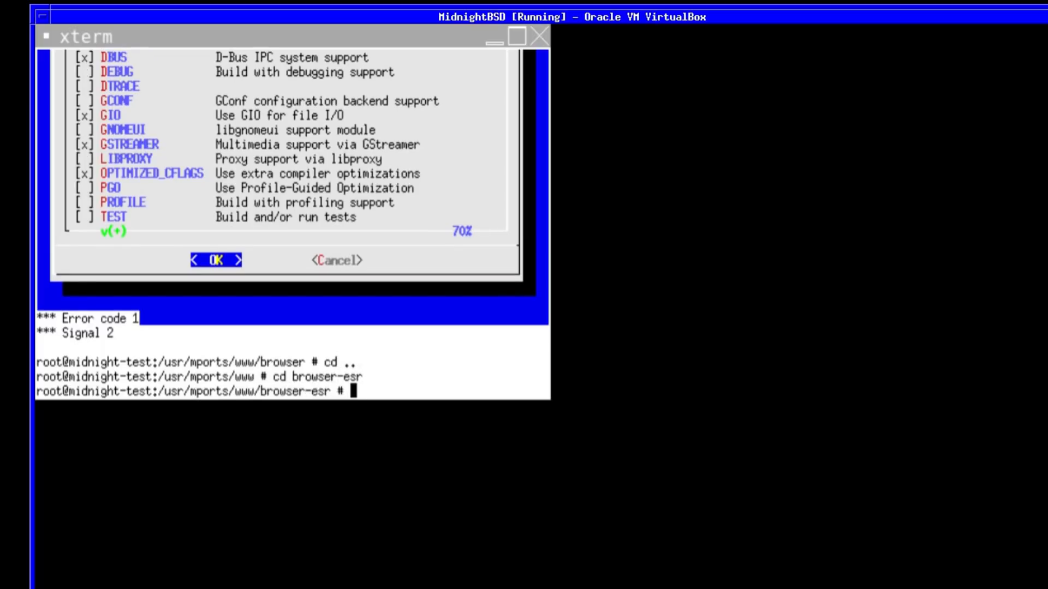
- Review the browser-esr port's build options with make config and cancel the dialog without changing anything
key("Up")
key("Up")
key("Up")
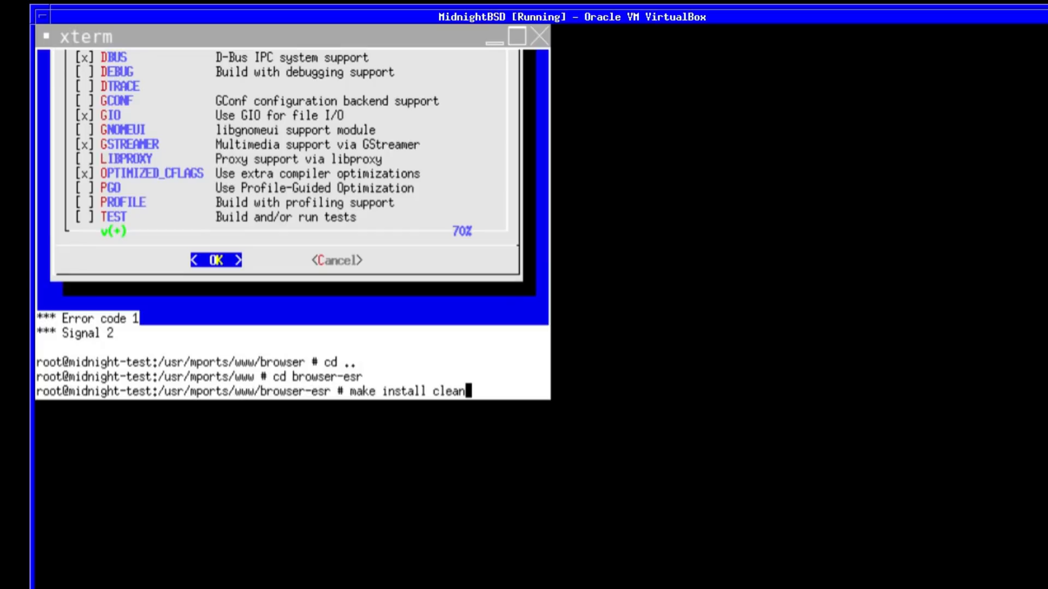
key("Up")
key("Down")
key("Up")
key("Up")
key("Up")
key("Down")
key("Down")
key("Down")
key("Down")
key("Down")
key("Down")
type("mak")
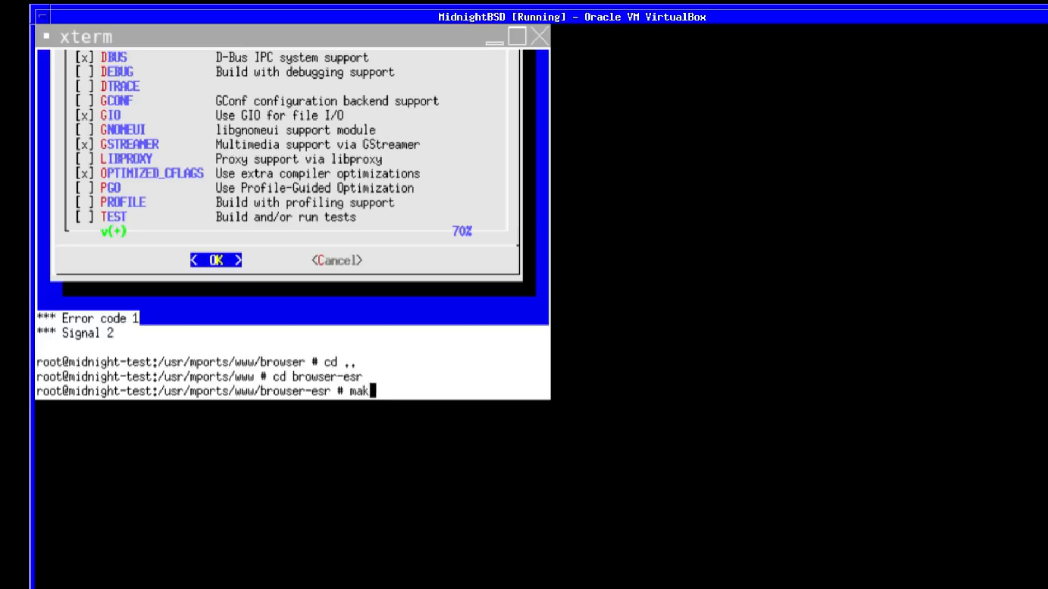
type("e config")
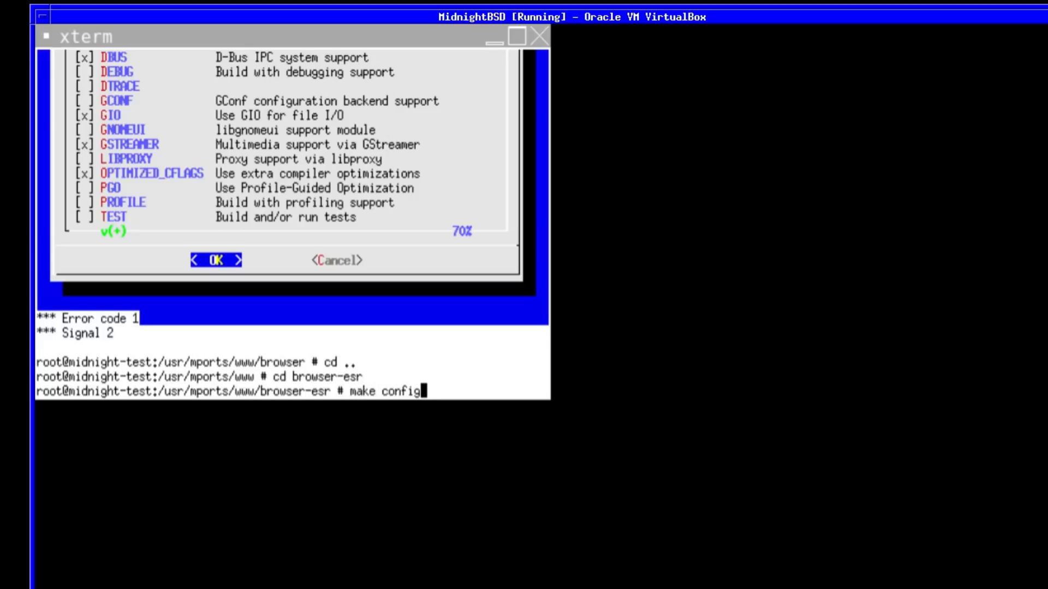
key("Return")
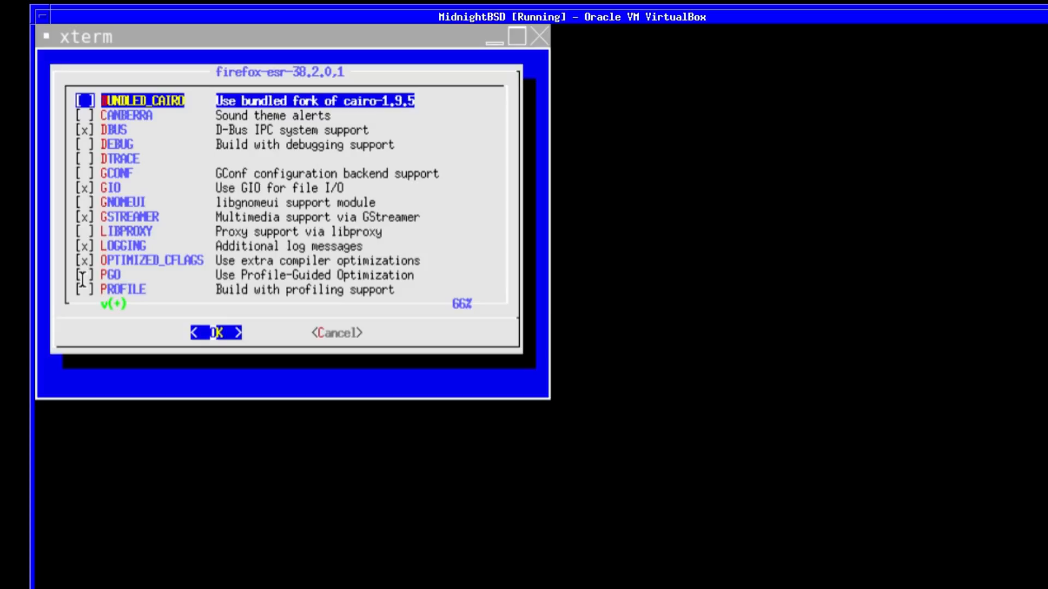
key("Tab")
key("Return")
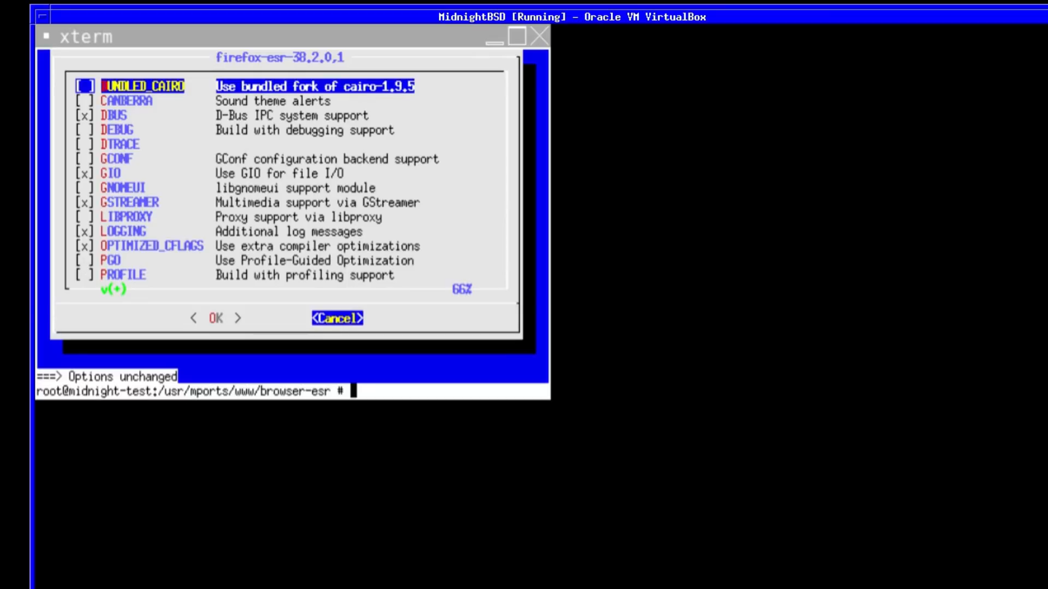
- Search mport for lynis, and go back up to /usr/mports to list its categories
type("mport search lynis")
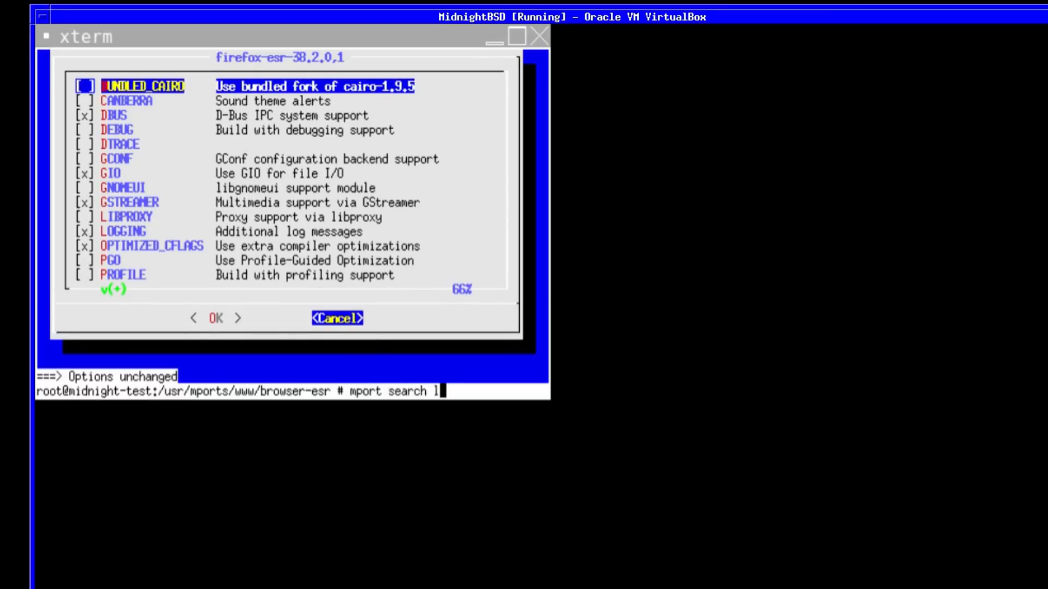
key("Return")
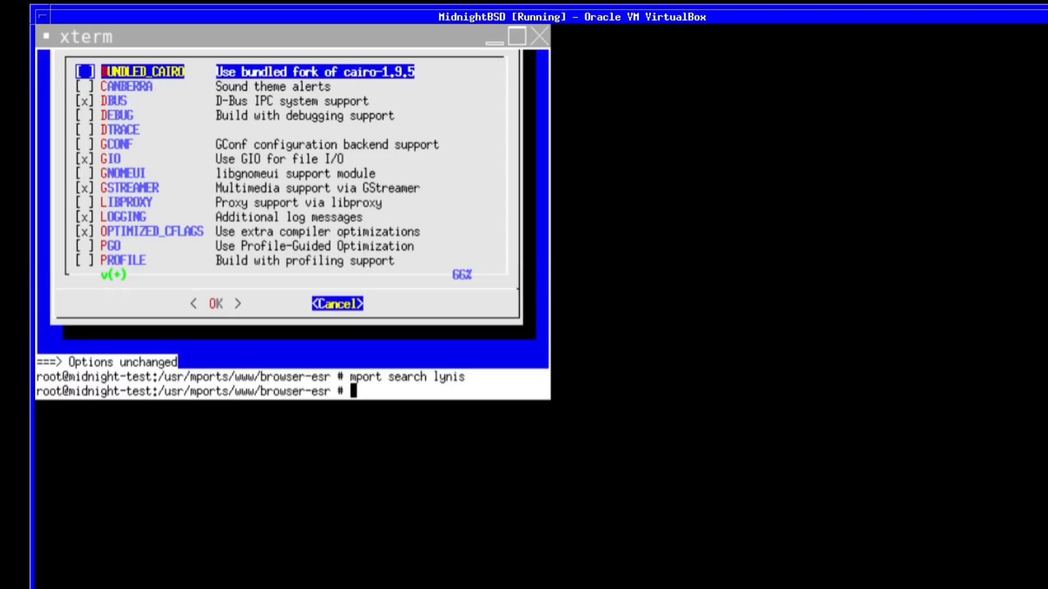
type("cd ..~")
key("BackSpace")
key("Return")
type("cd ..")
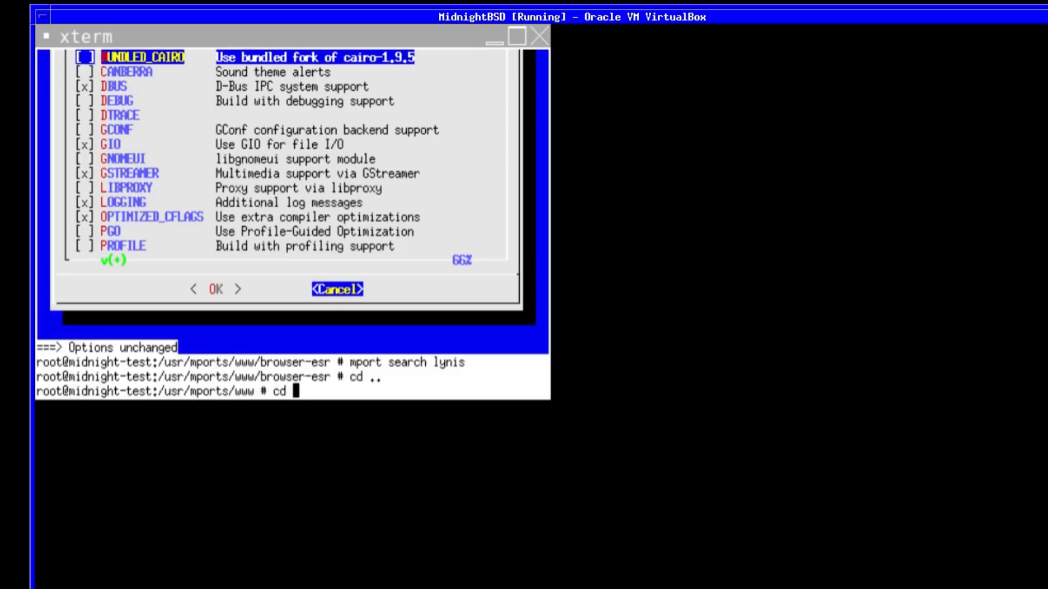
key("Return")
type("ls")
key("Return")
- Change to the security category of the mports tree, list its ports and look through them for lynis
type("cd security")
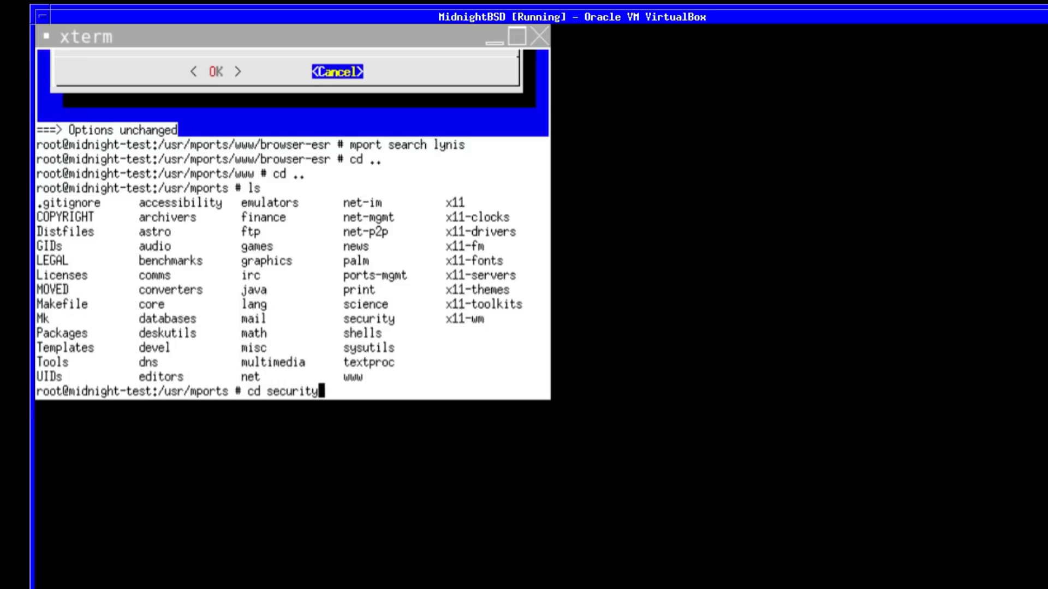
key("Return")
type("ls")
key("Return")
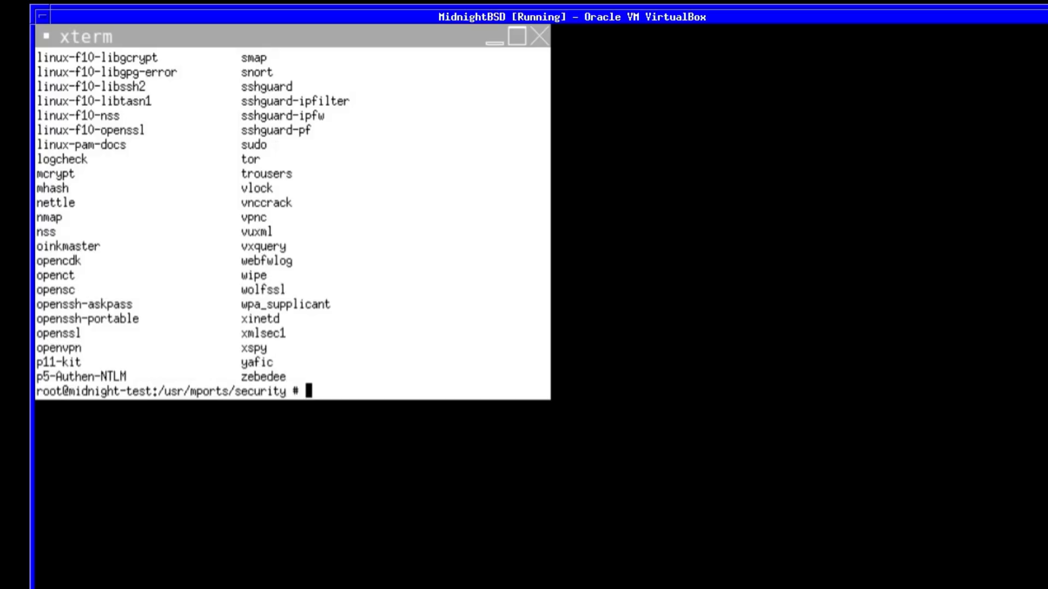
scroll(207, 221, "up", 1)
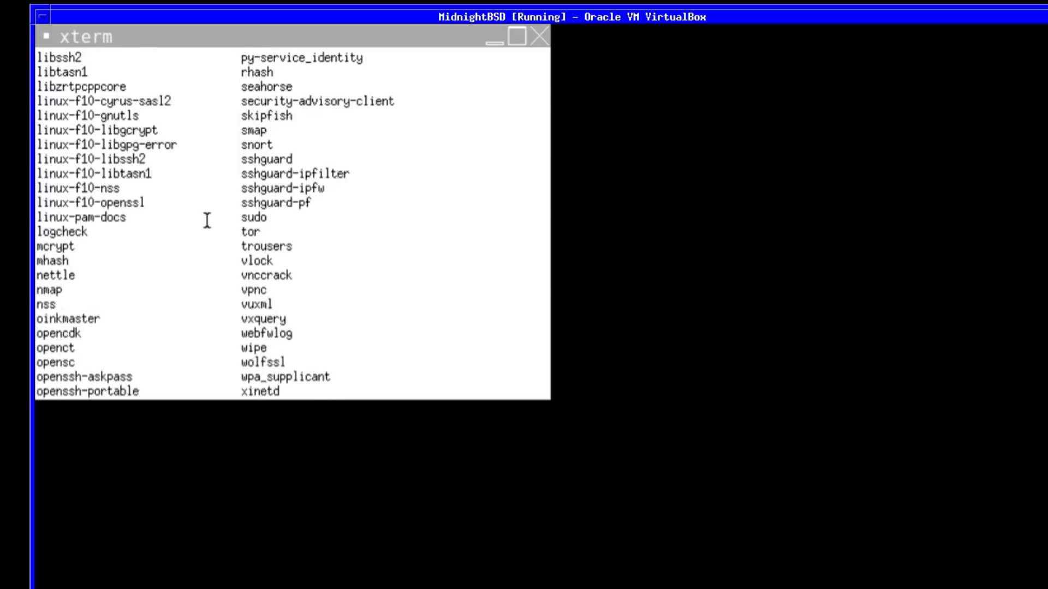
scroll(202, 226, "down", 1)
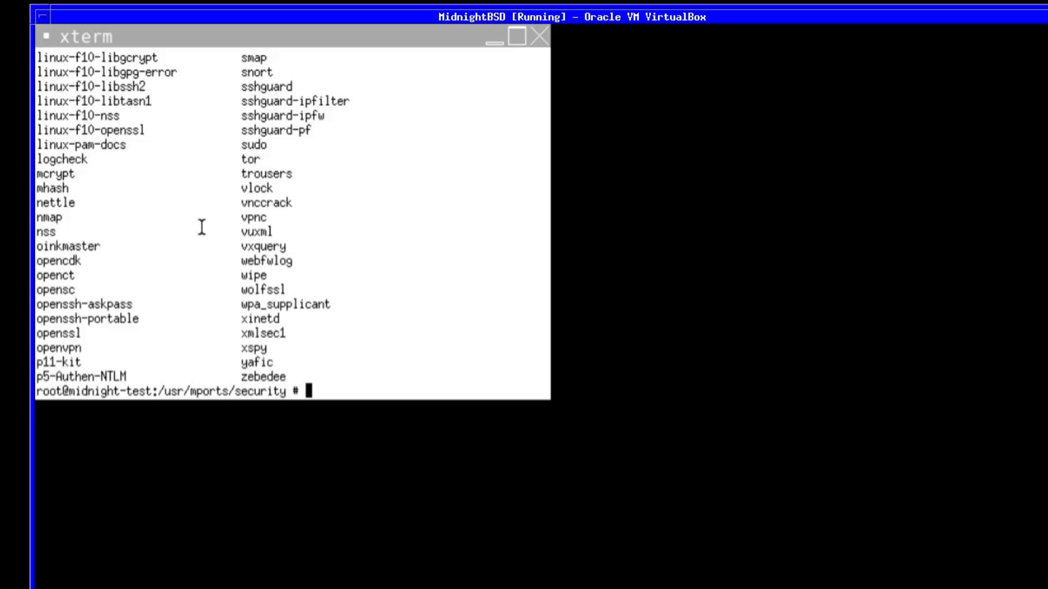
scroll(202, 227, "up", 3)
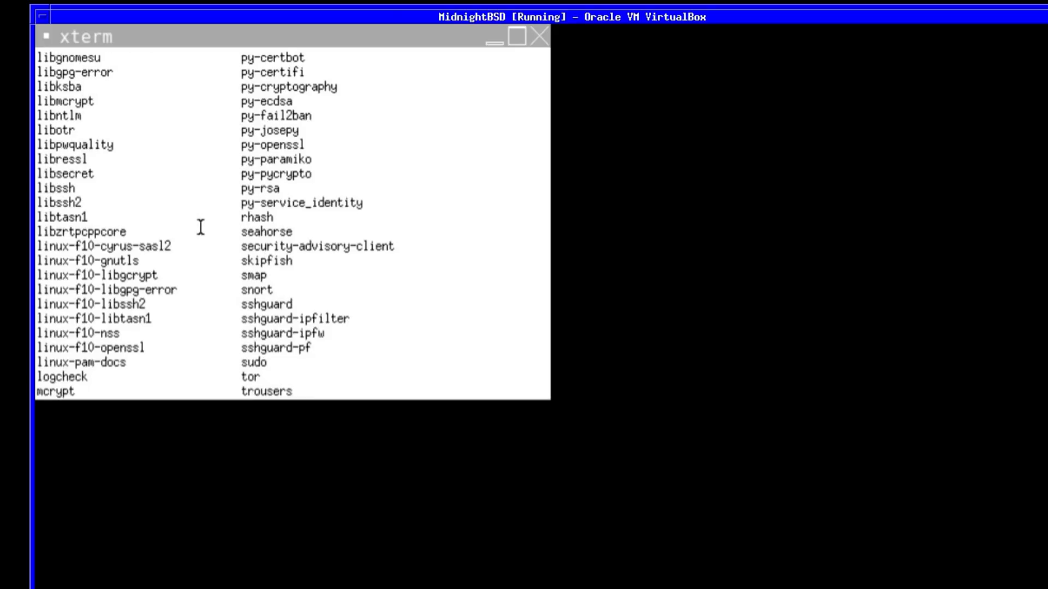
scroll(165, 242, "up", 2)
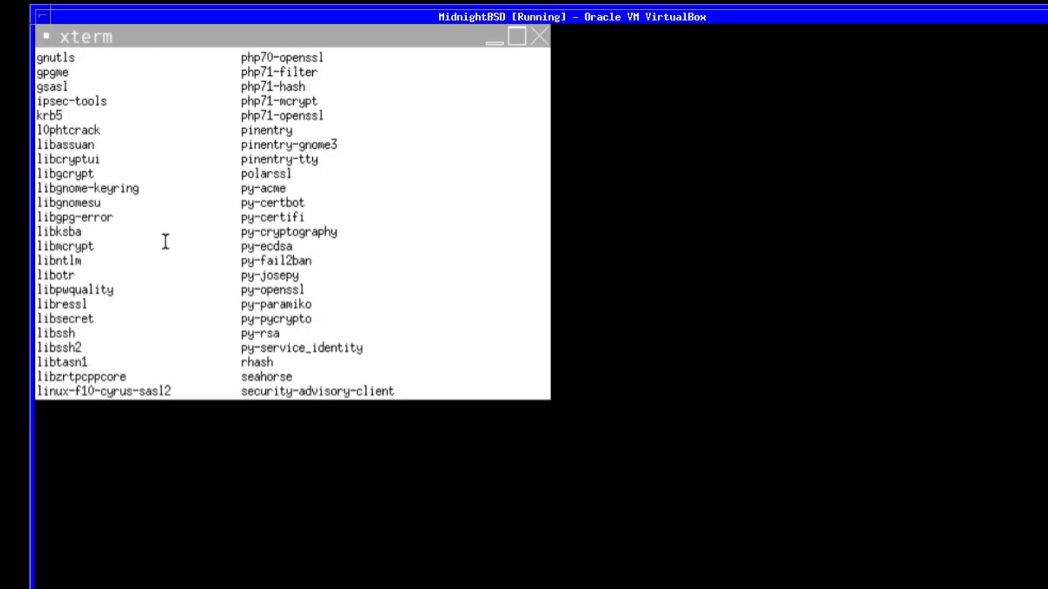
scroll(165, 242, "up", 4)
scroll(165, 241, "down", 8)
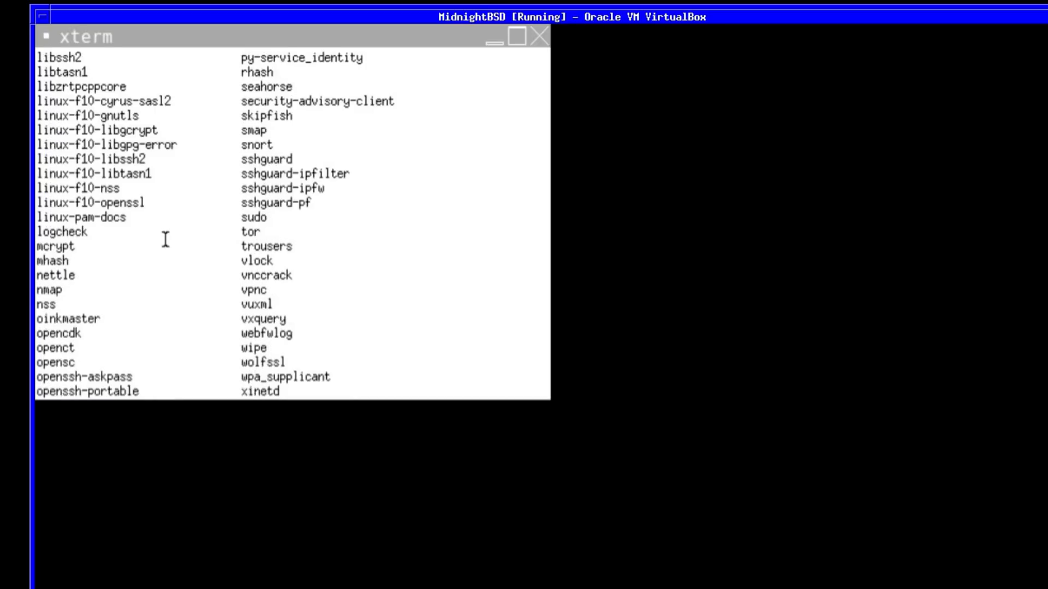
scroll(166, 240, "down", 1)
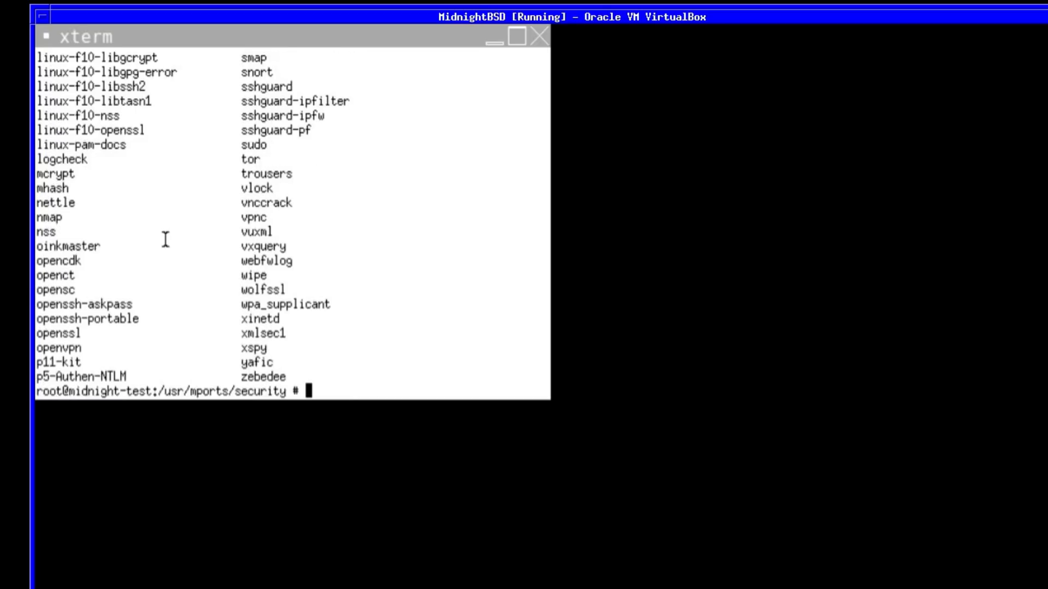
- Go back up from the security category to /usr/mports and list its contents again
type("cd ..")
key("Return")
type("ls")
key("Return")
- Look up the location of lynis with whereis in the virtual machine's terminal
type("cd")
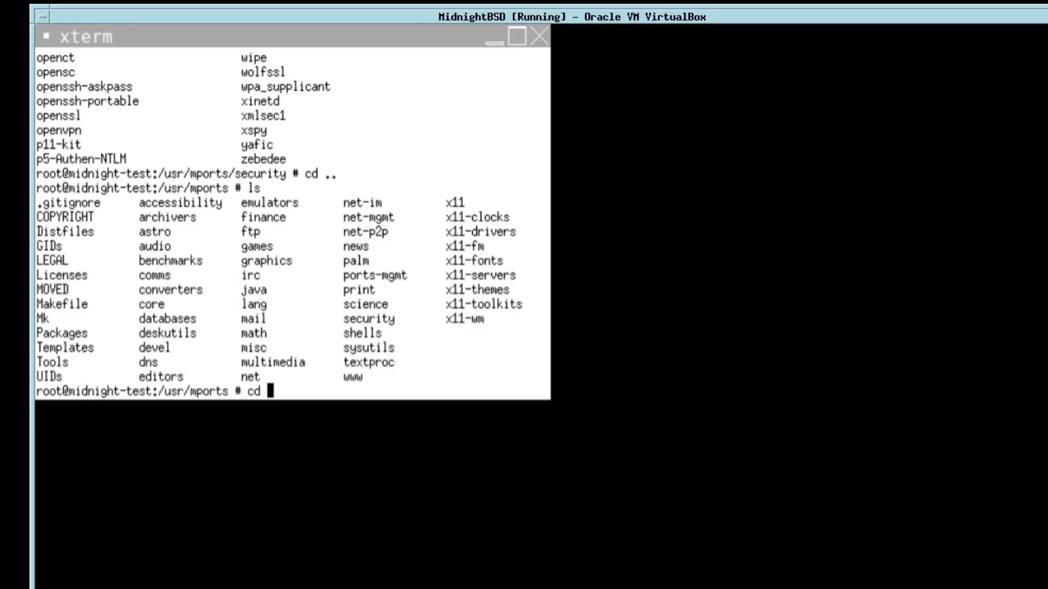
key("alt+Tab")
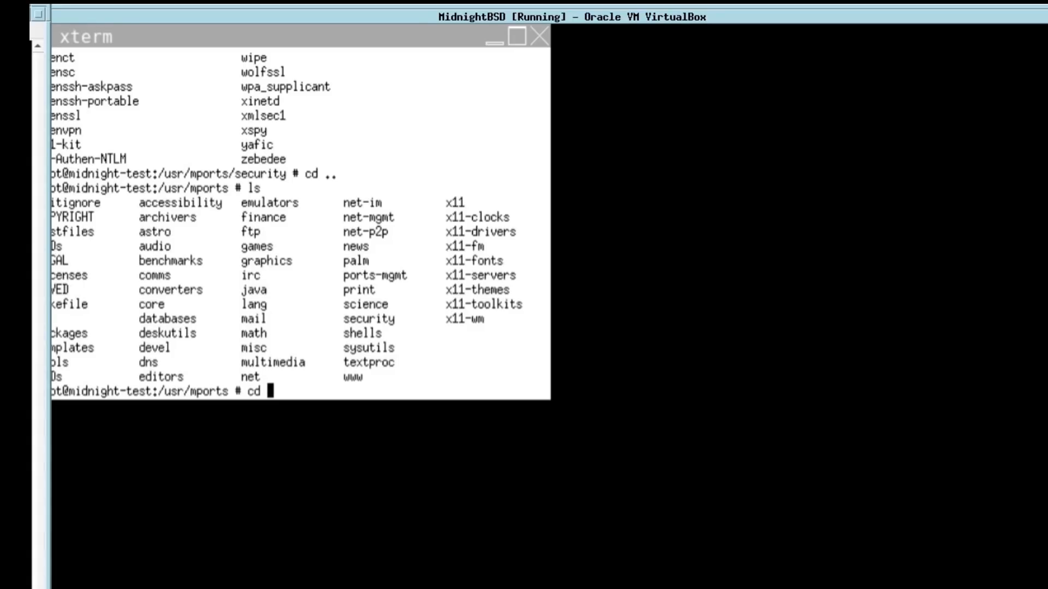
key("alt+Tab")
left_click(275, 248)
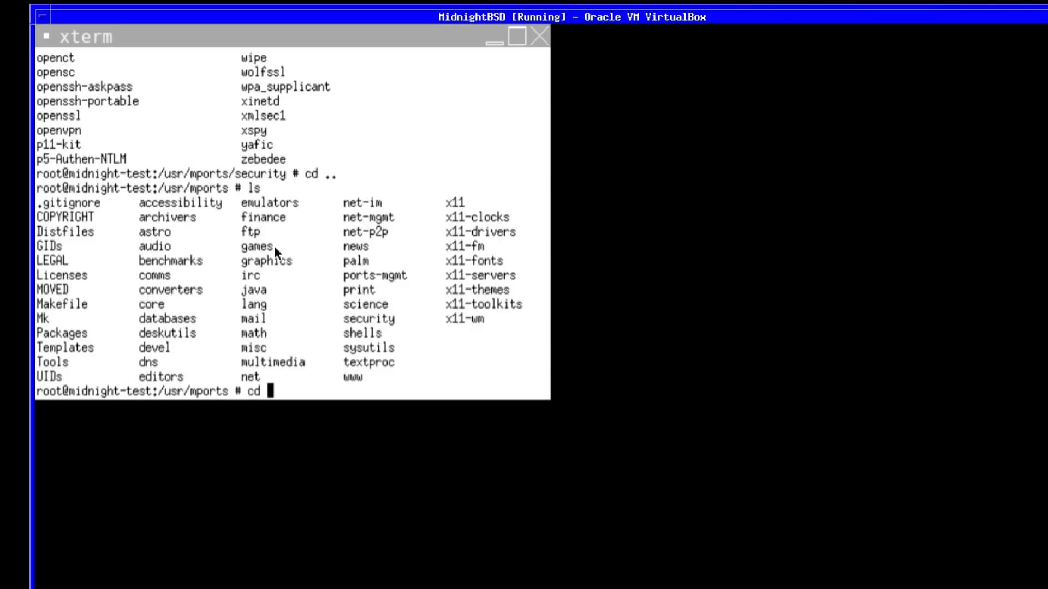
type("cd ")
type("whereis")
key("BackSpace")
key("BackSpace")
key("BackSpace")
key("BackSpace")
key("BackSpace")
key("BackSpace")
key("BackSpace")
key("BackSpace")
key("BackSpace")
key("BackSpace")
type("whereis lynis")
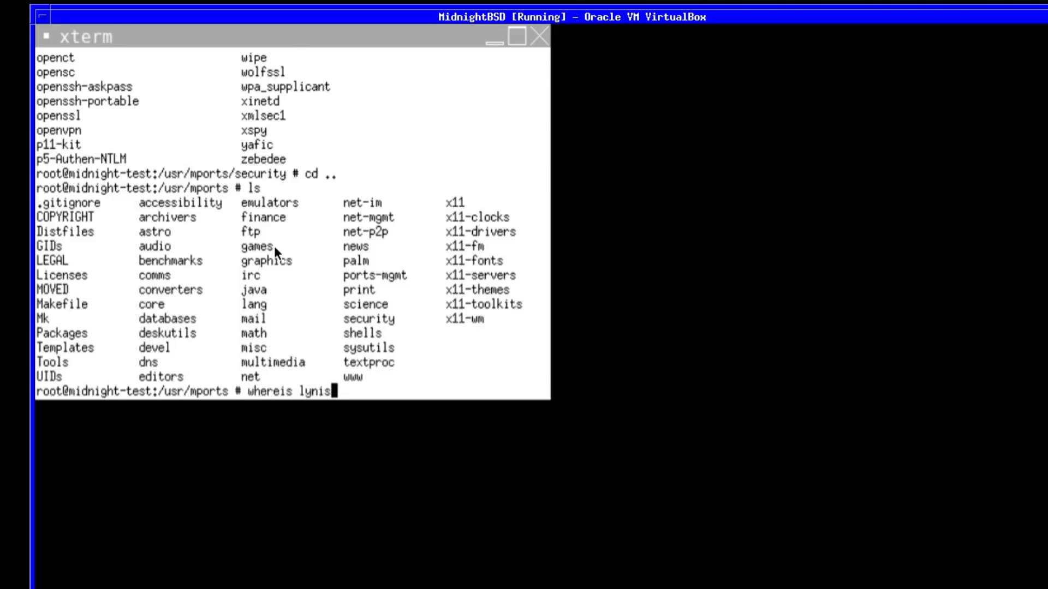
key("Return")
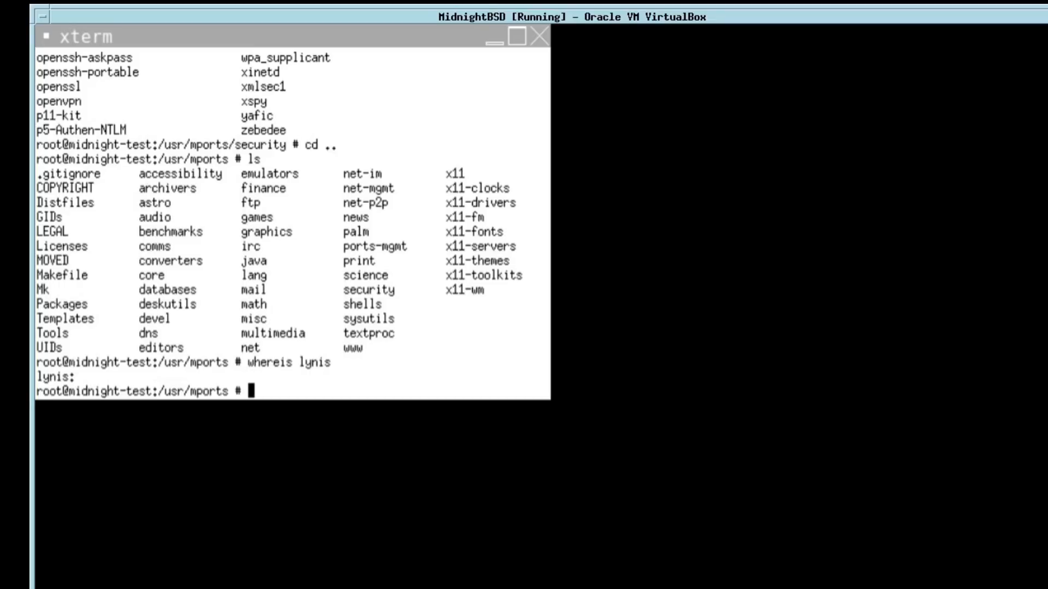
- Bring the host's xterm window into view and look up lynis there with whereis for comparison
left_click_drag(0, 381, 409, 380)
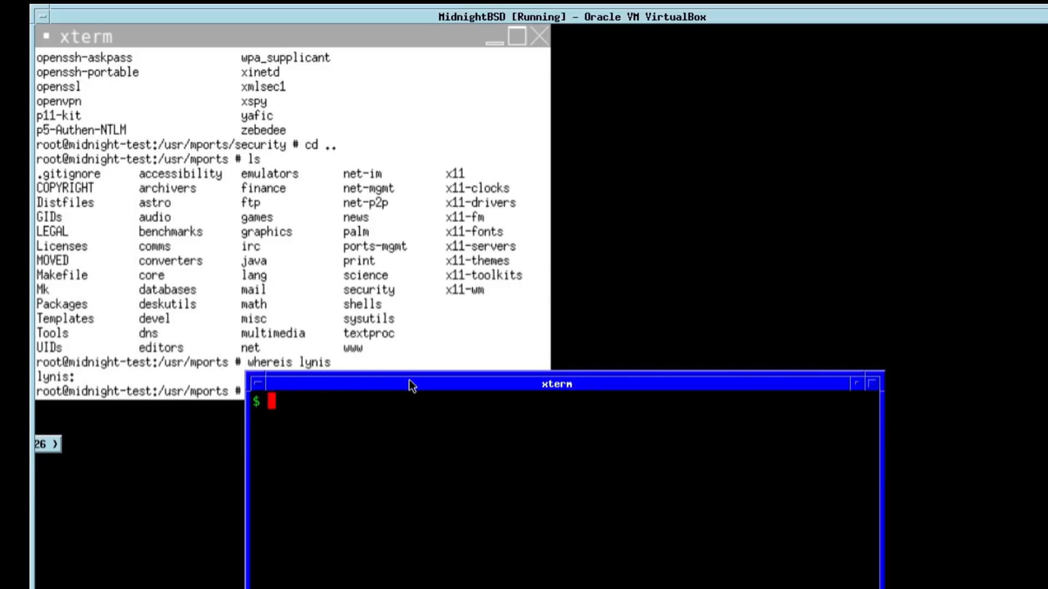
type("whereis lynis")
key("Return")
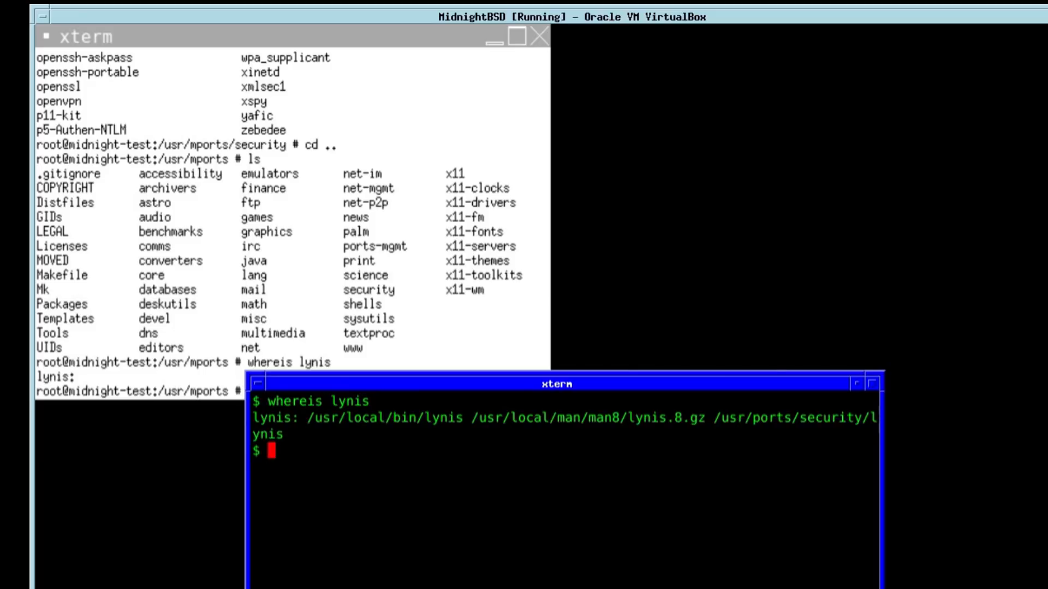
- Highlight the /usr/ports/security/lynis path in the host's xterm output and move that window out of view
left_click_drag(717, 420, 295, 439)
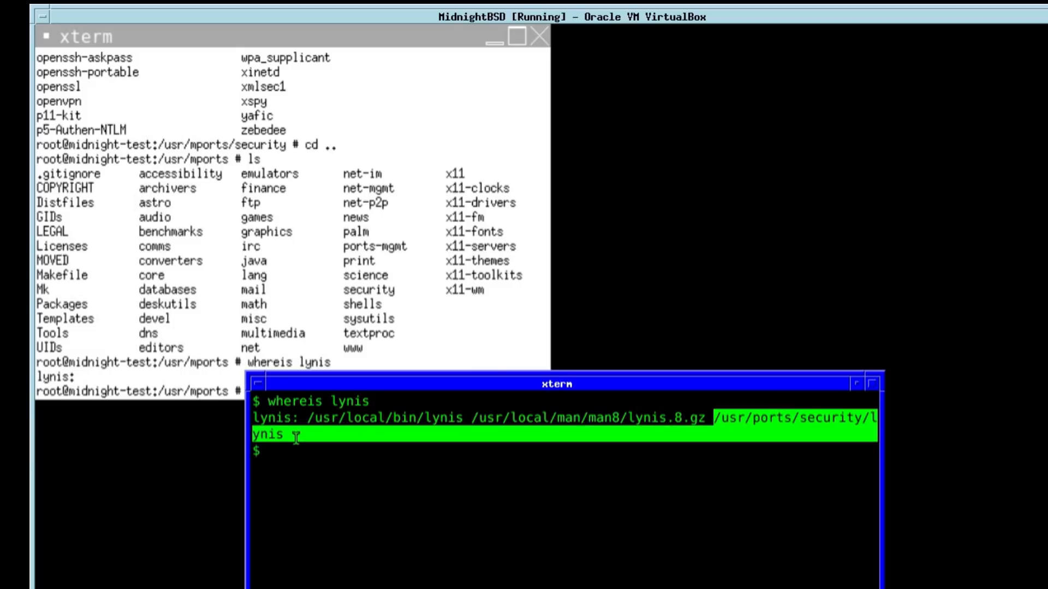
left_click(377, 431)
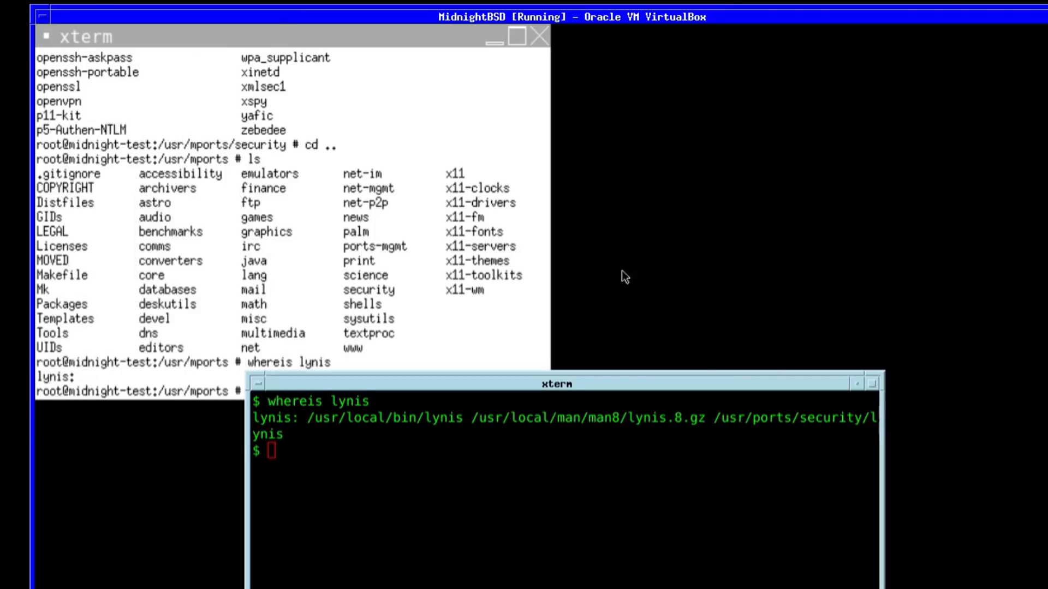
left_click(771, 386)
left_click(771, 387)
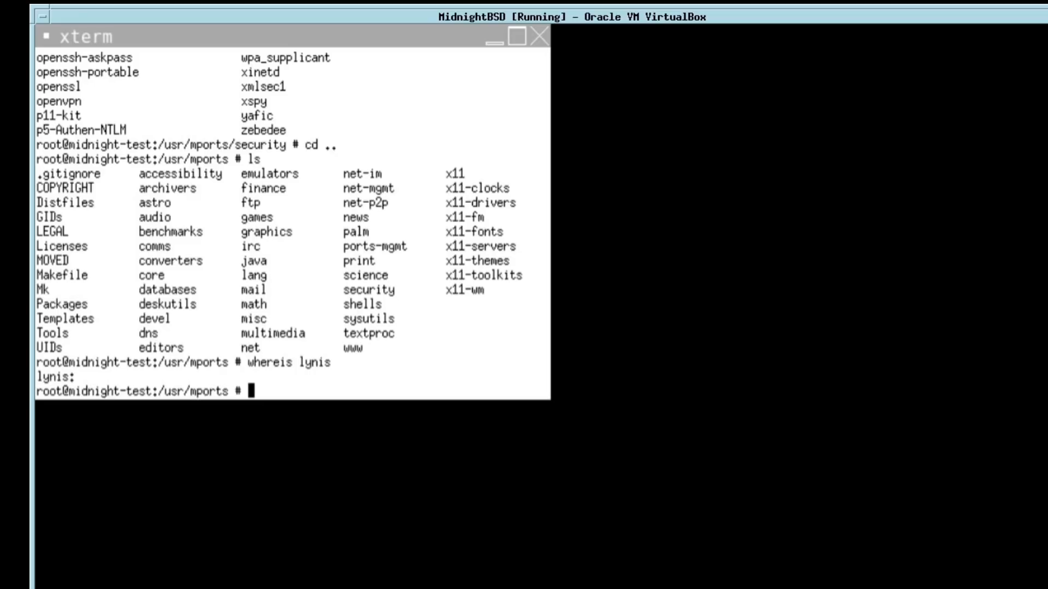
- Run top in the virtual machine's terminal to examine its processes and memory use, and quit it
left_click(197, 477)
left_click(174, 445)
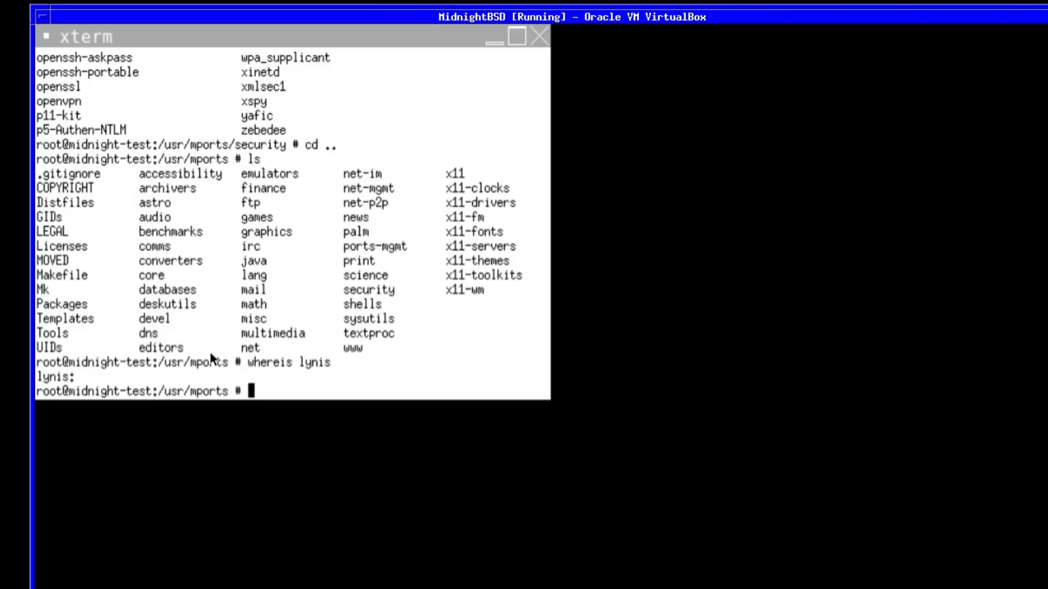
type("top")
key("Return")
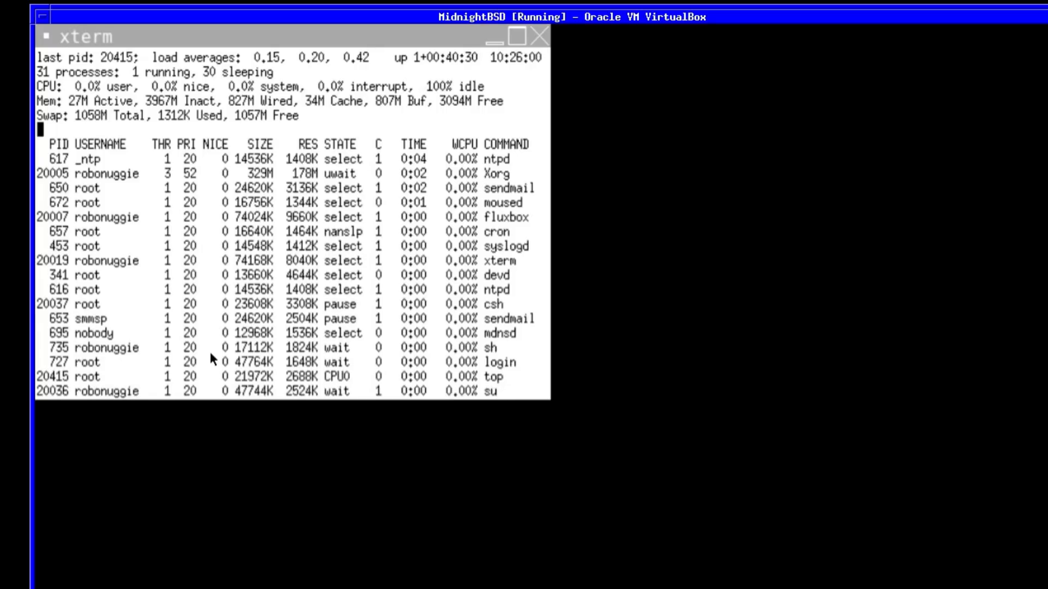
key("q")
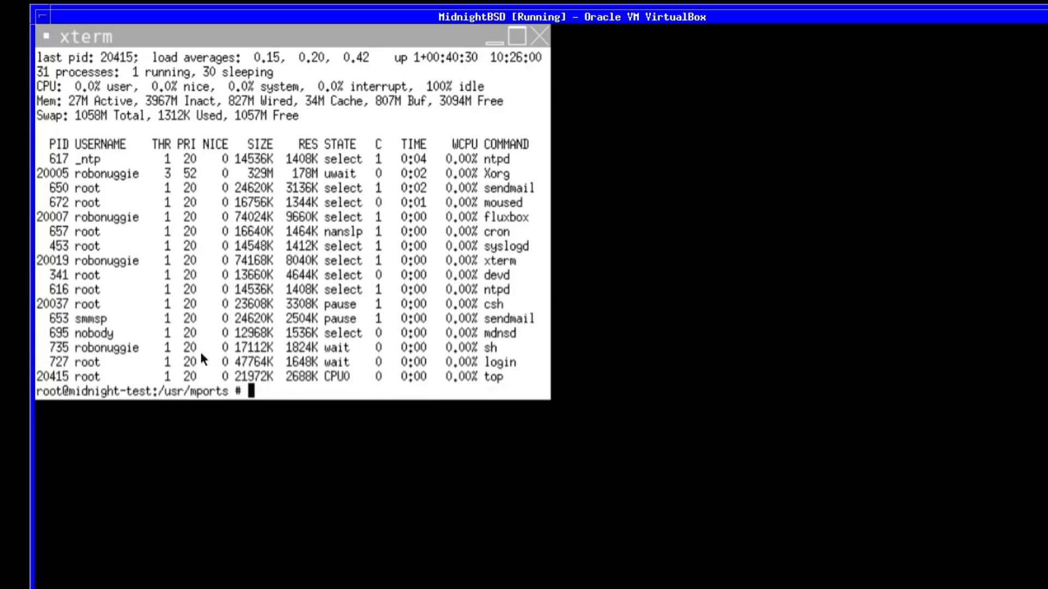